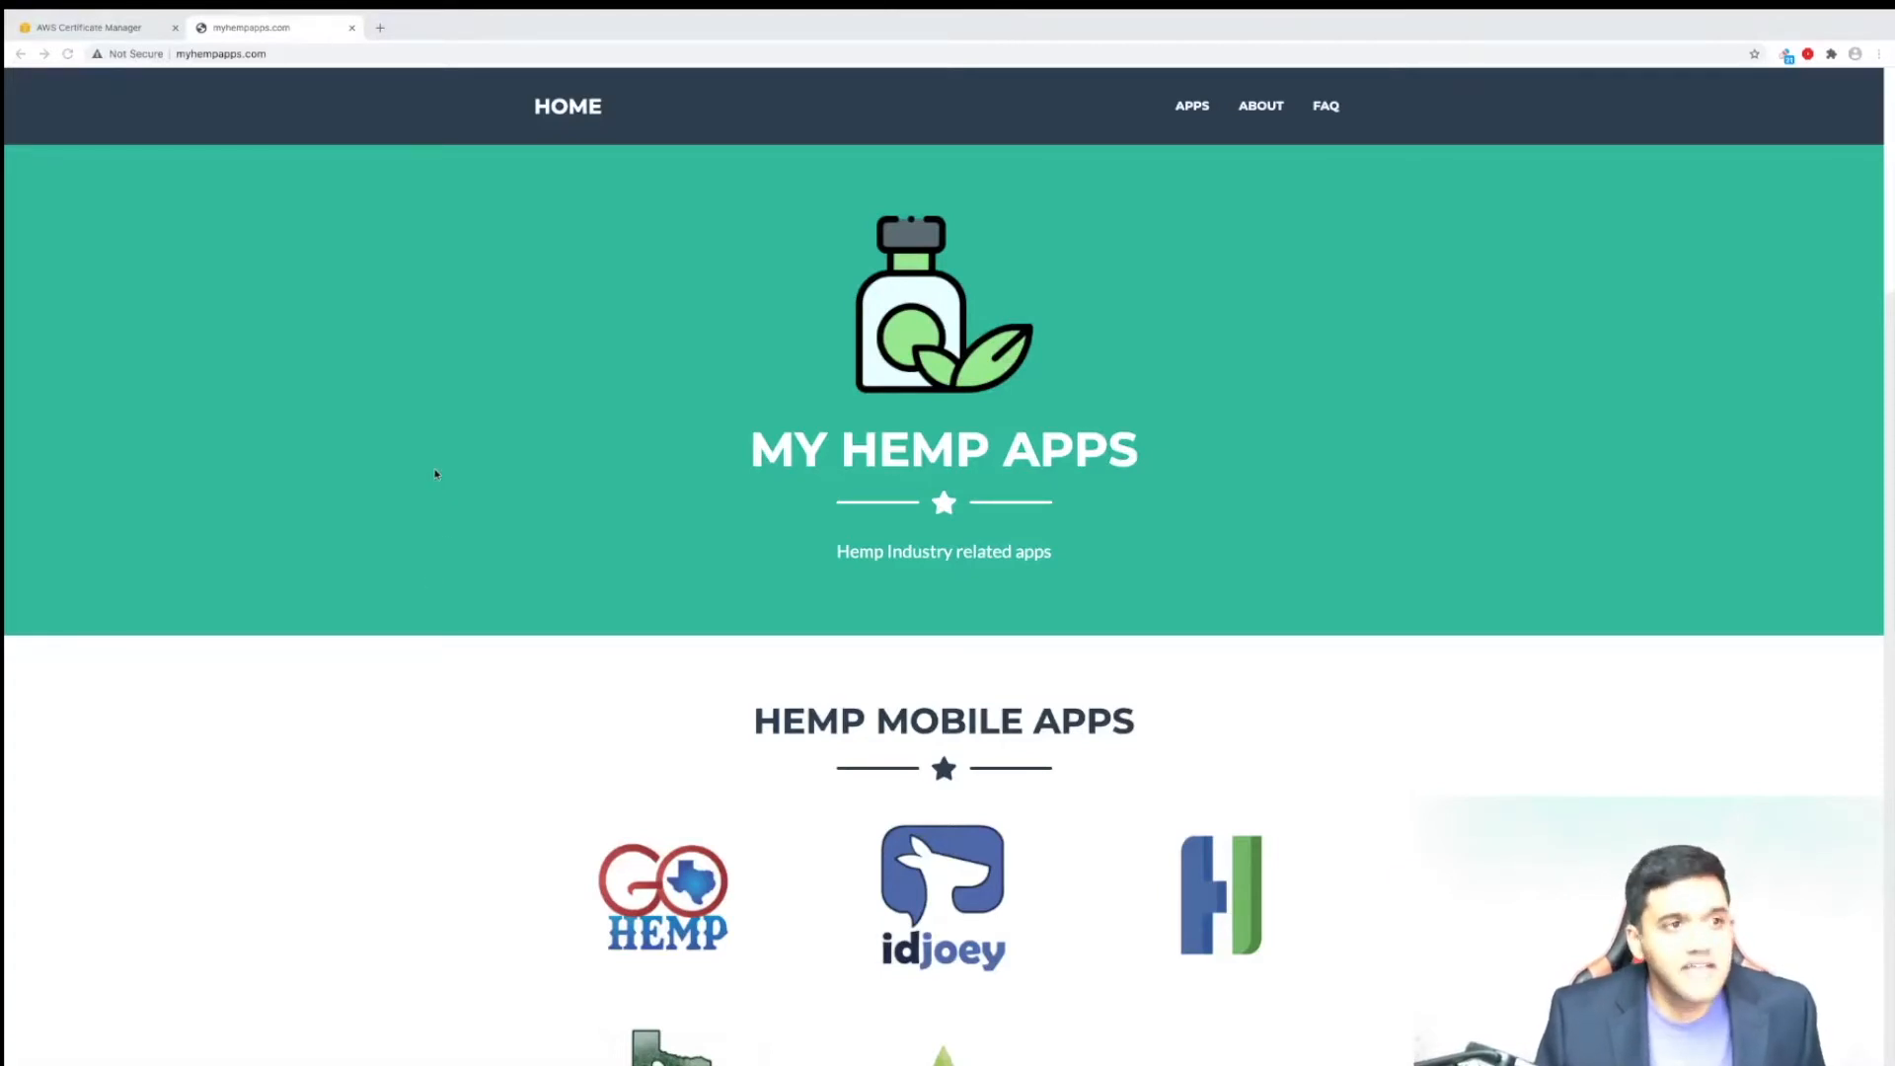
# - Switch to the AWS Certificate Manager request and enter myhempapps.com as the certificate's domain name
pyautogui.press('alt+super+8')
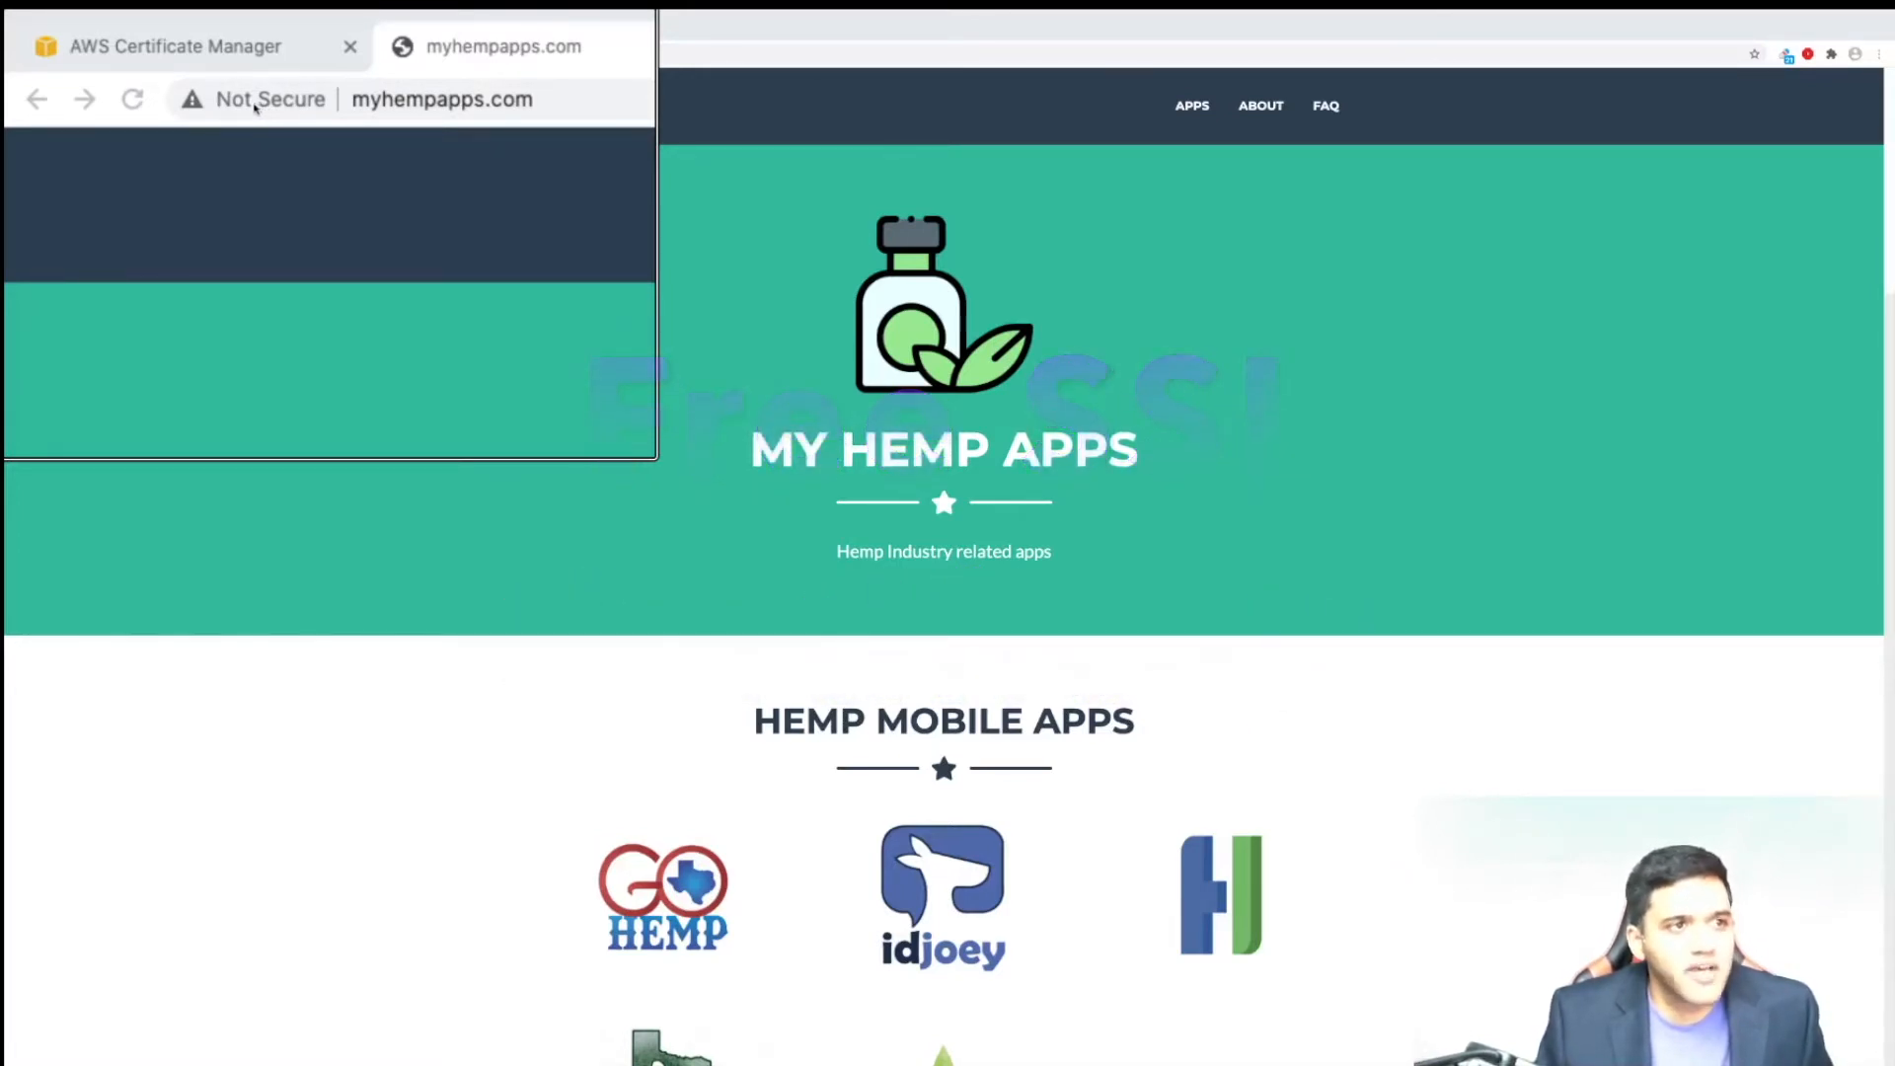
pyautogui.click(196, 45)
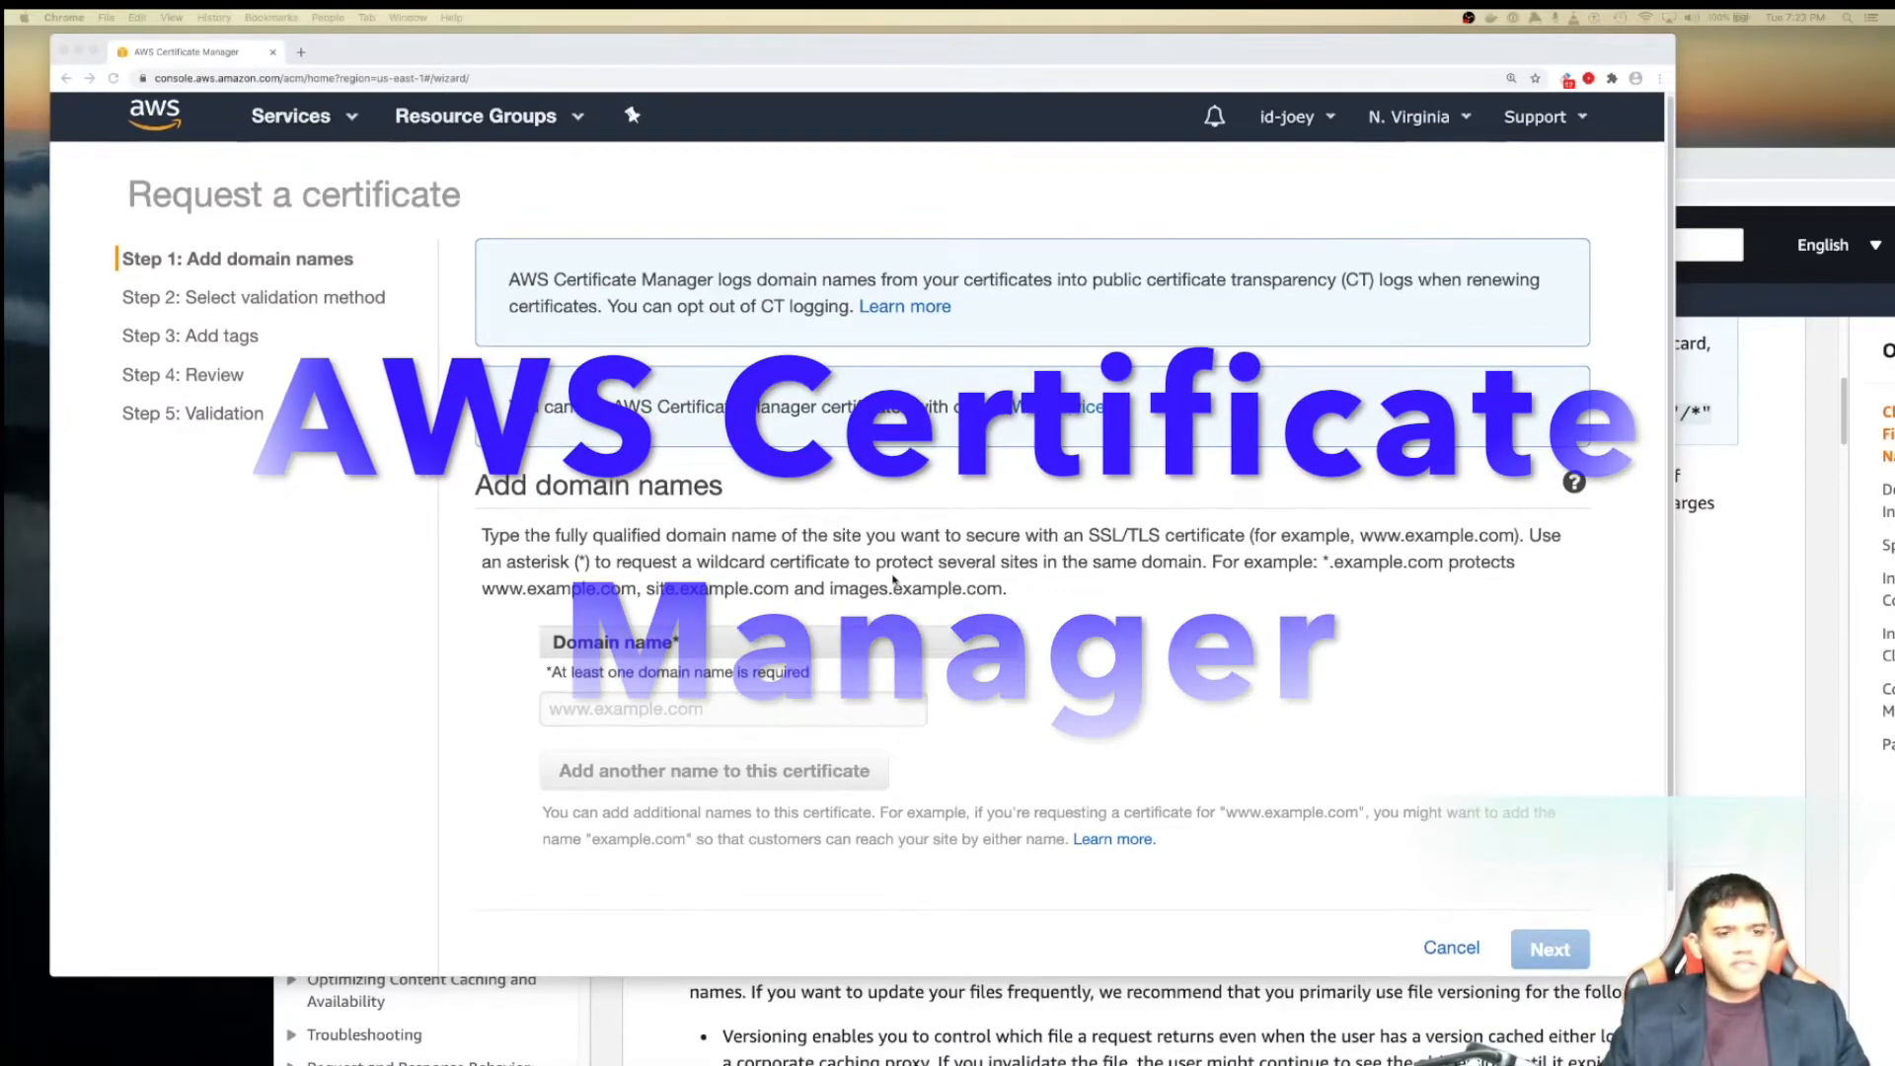
pyautogui.scroll(-1, 691, 651)
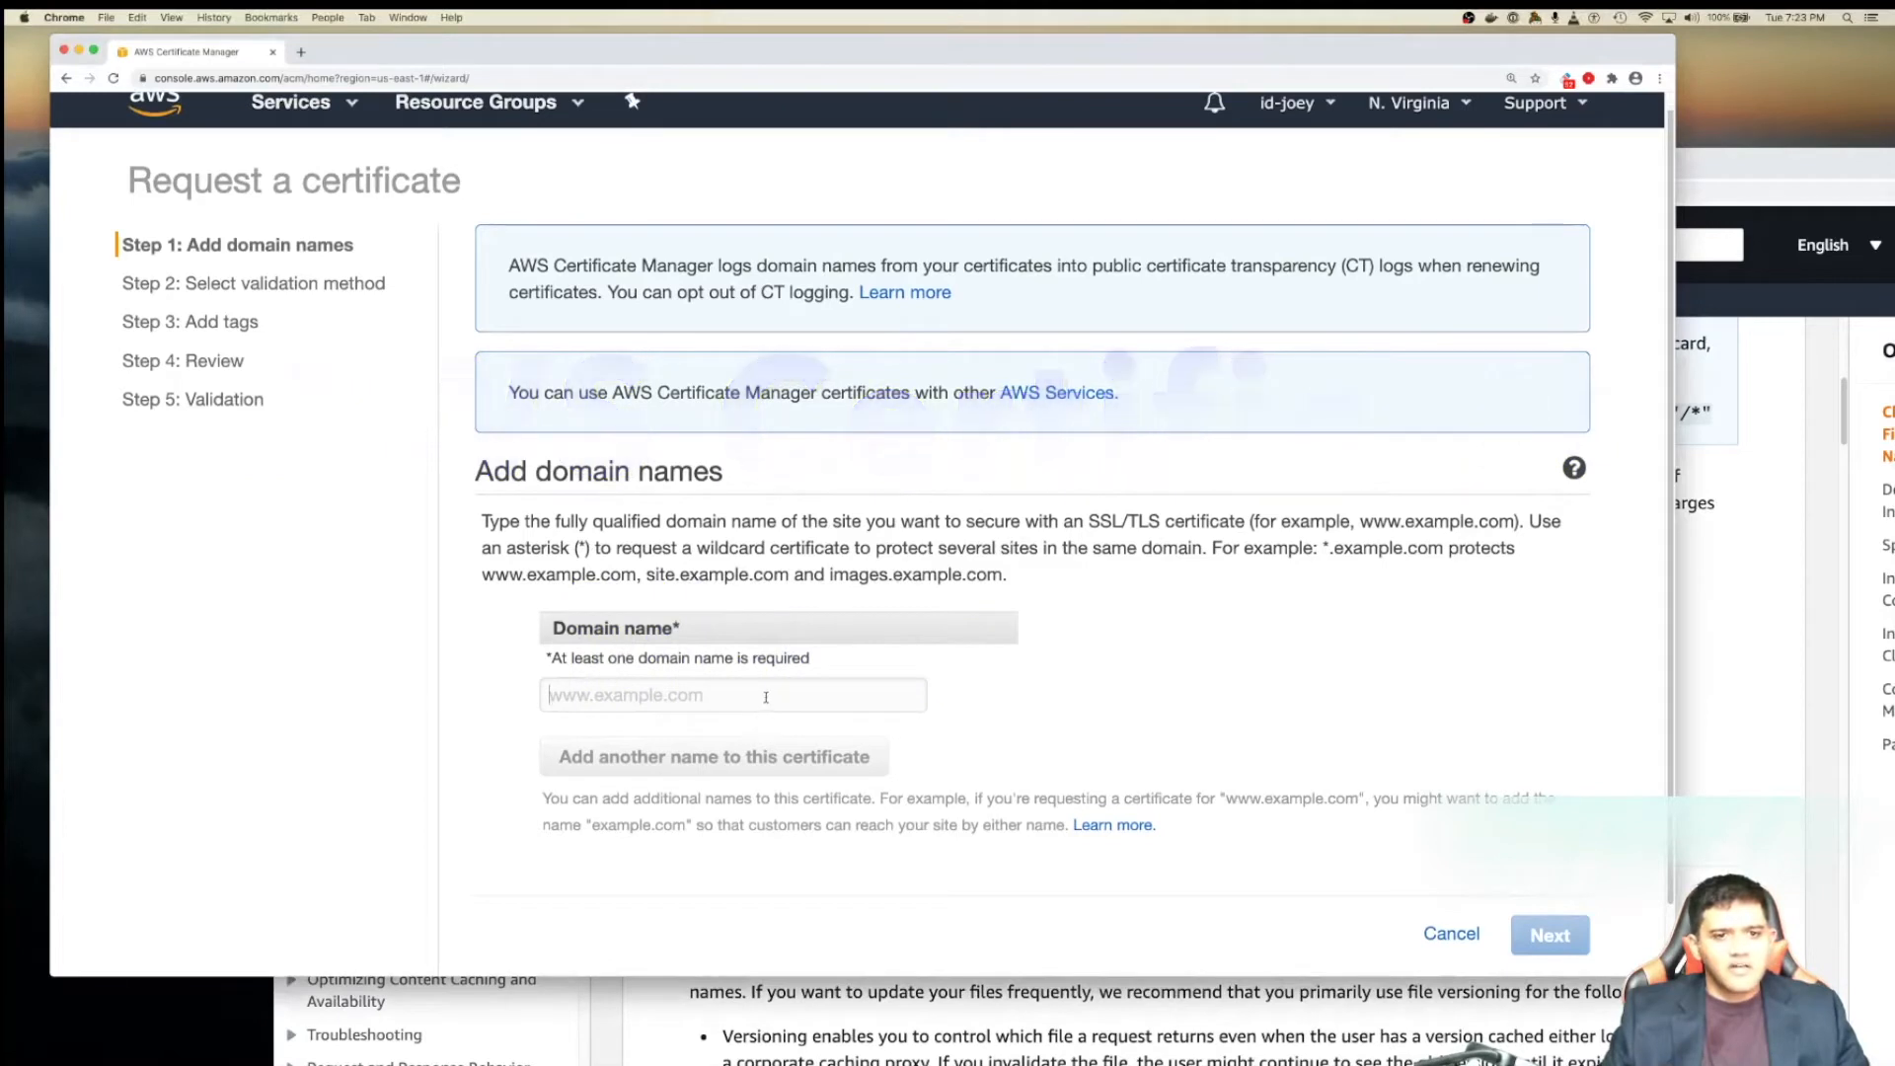
pyautogui.click(766, 697)
pyautogui.write('my')
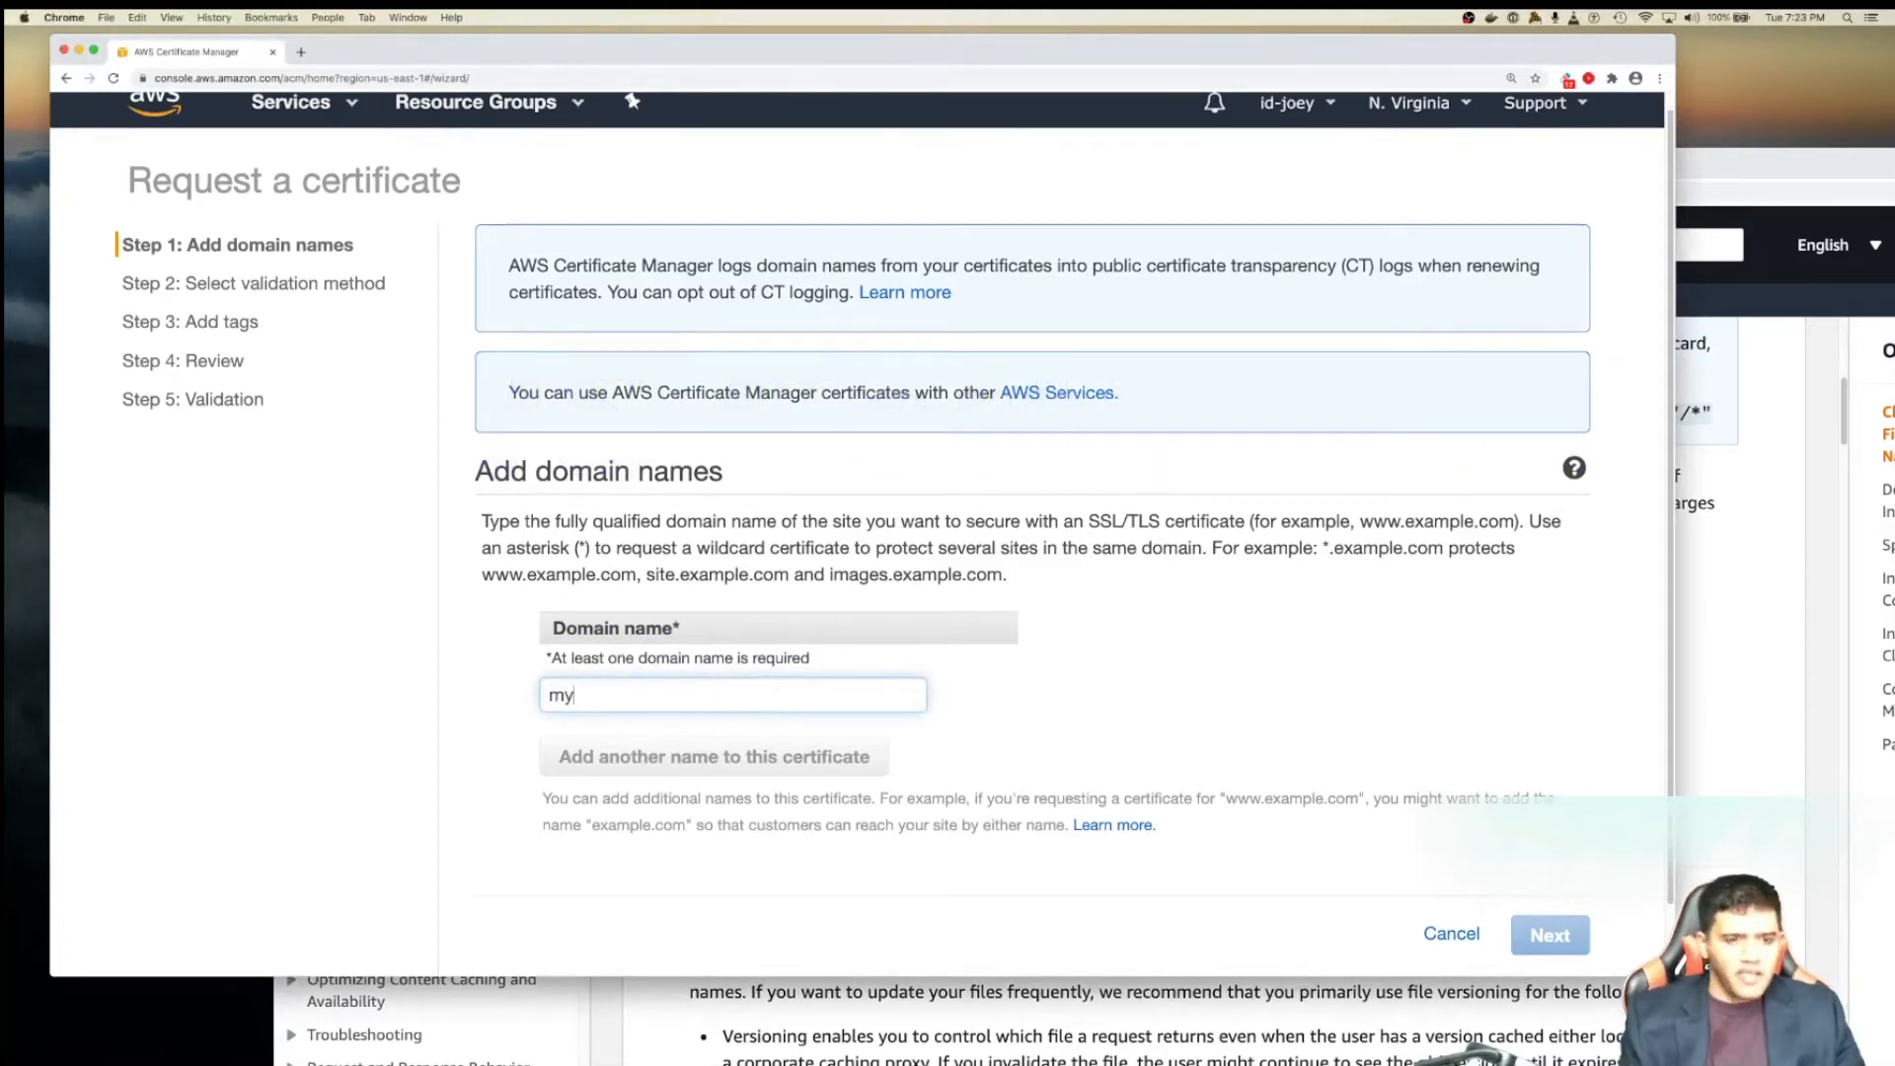
pyautogui.write('hempapps.com')
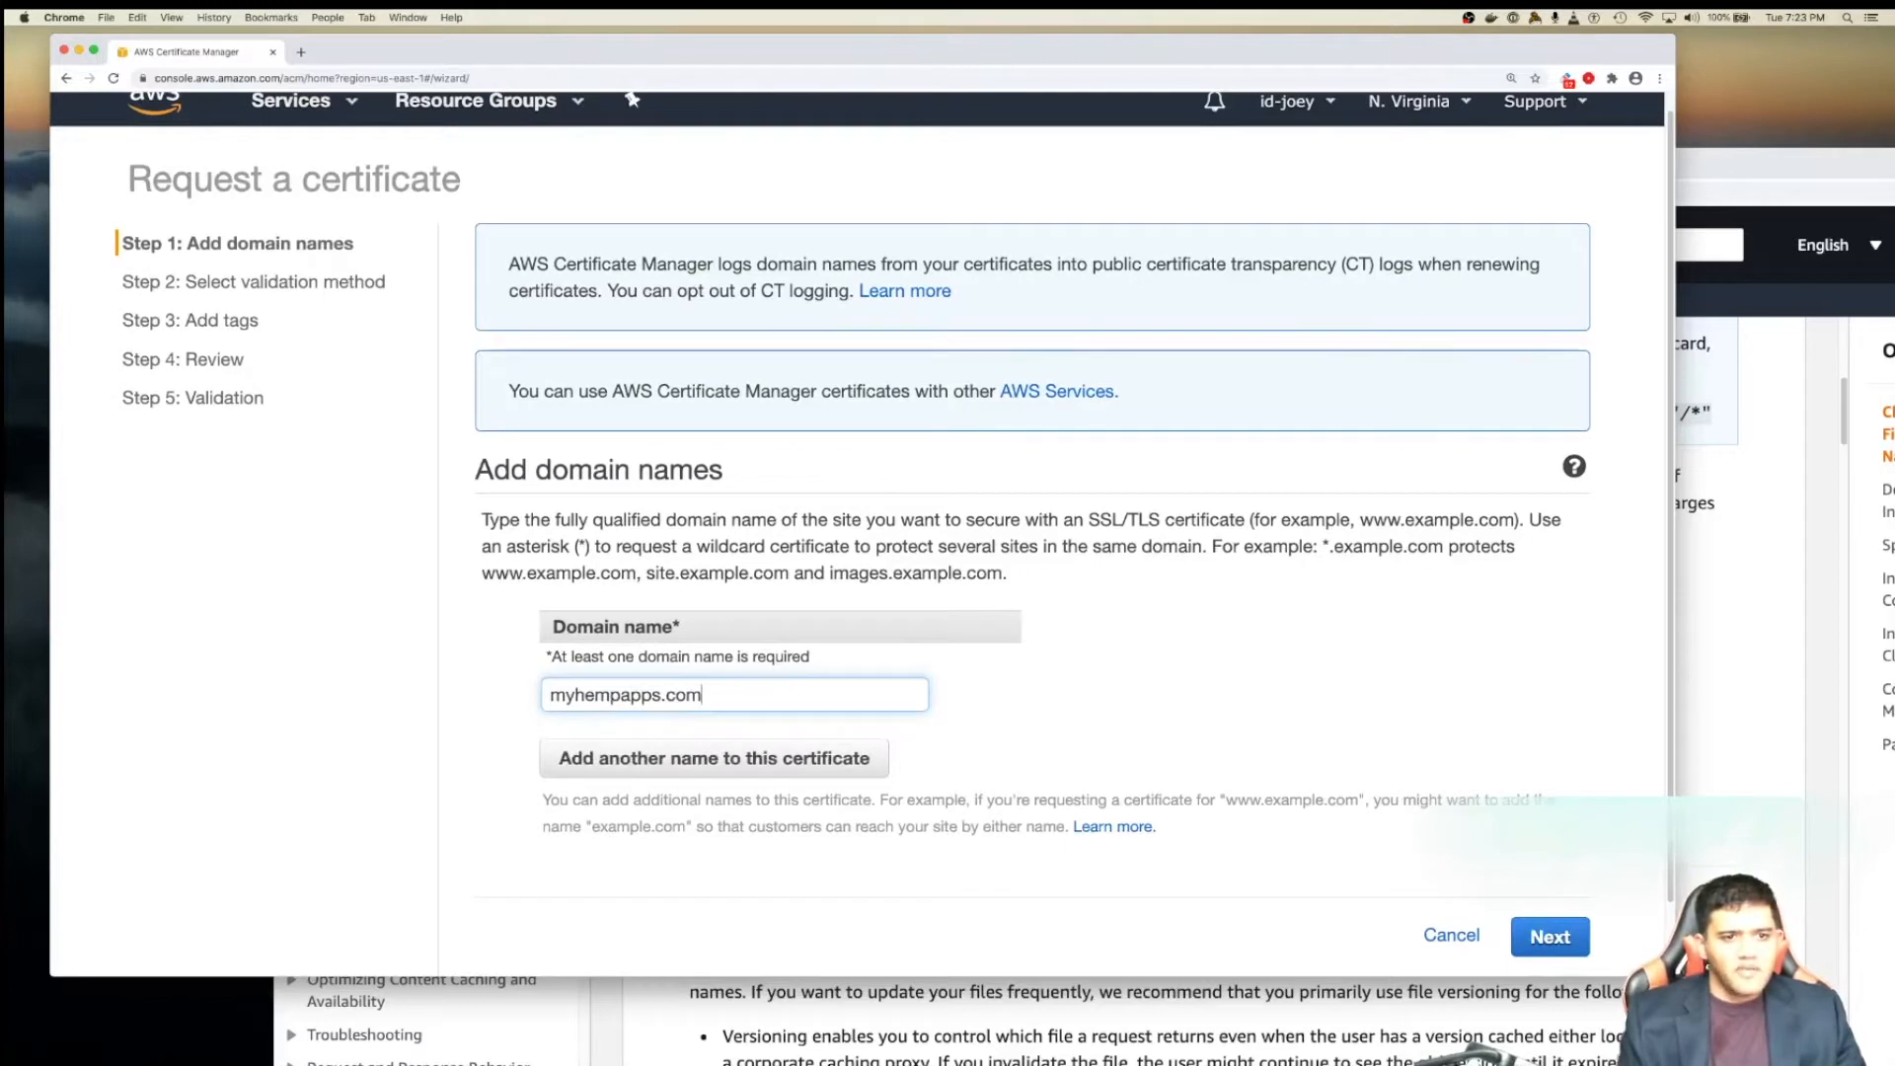
pyautogui.click(632, 758)
pyautogui.click(625, 746)
pyautogui.write('www.m')
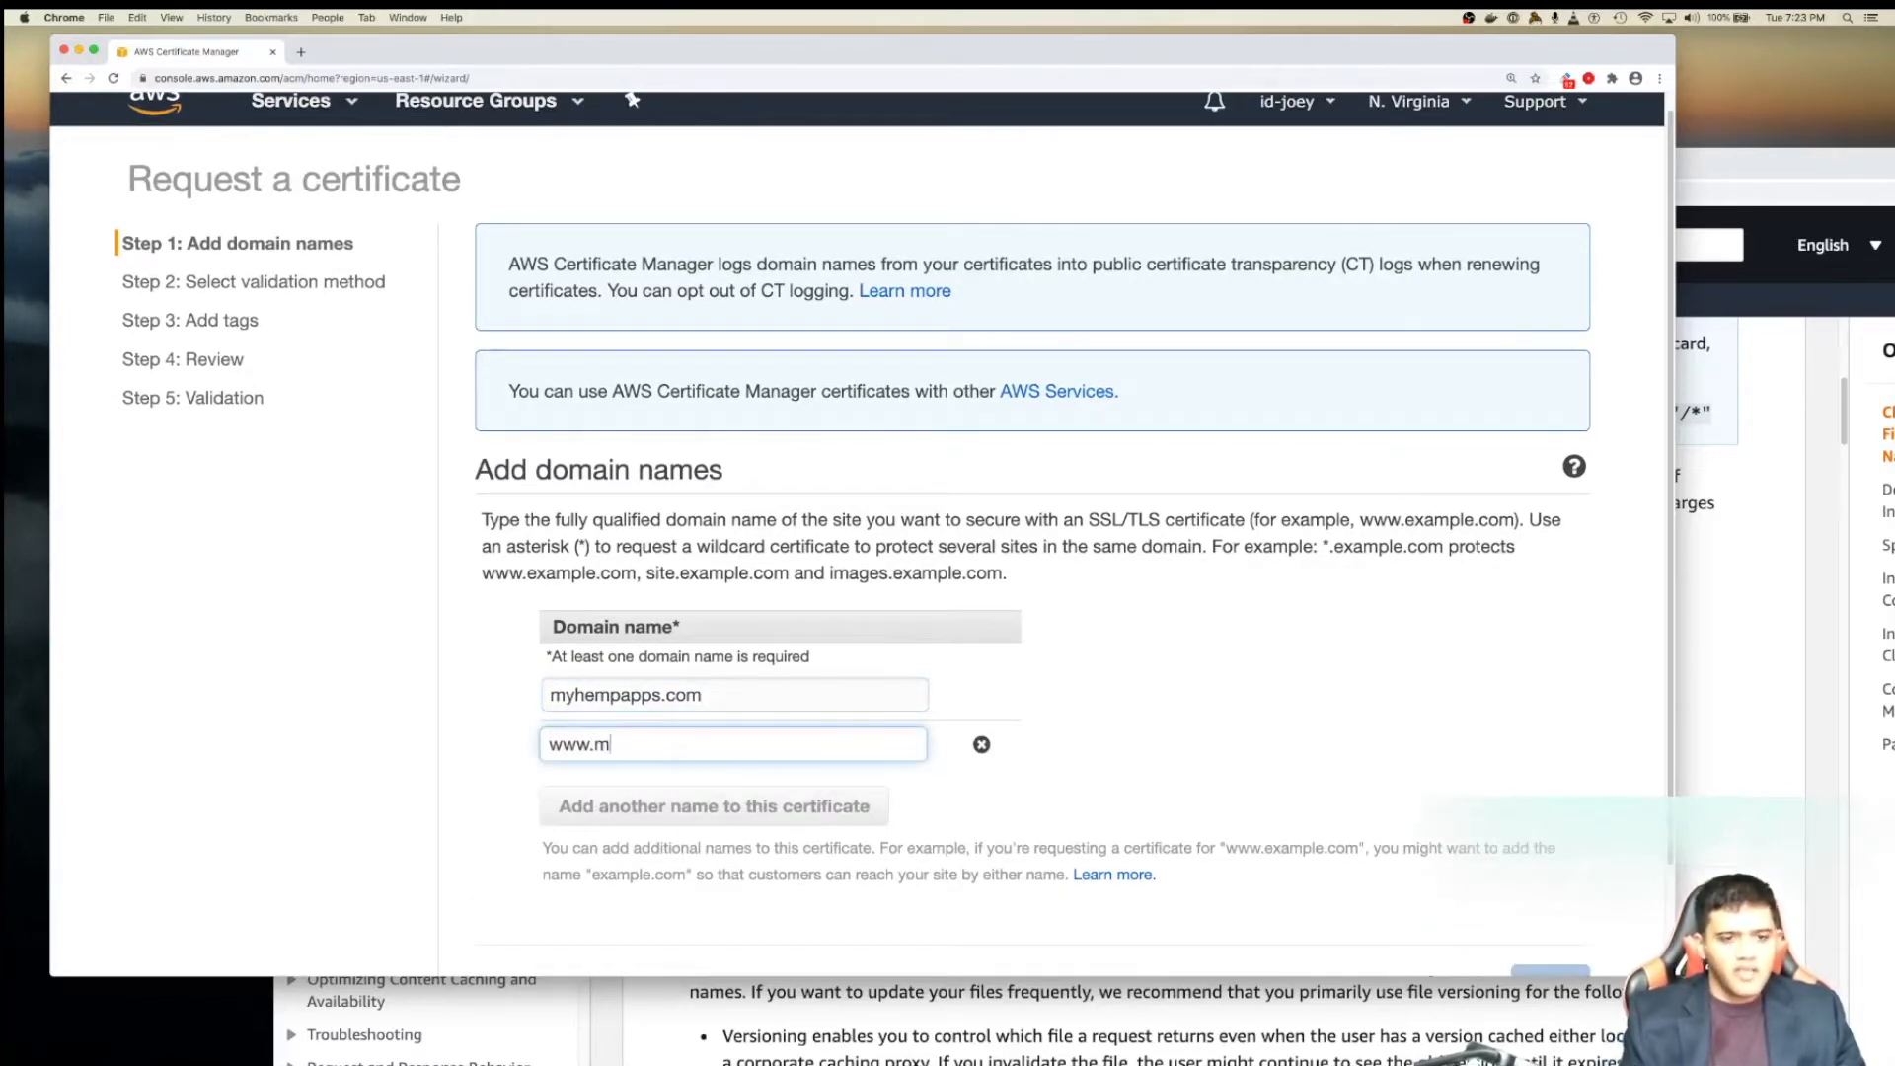
pyautogui.write('yhempapps.com')
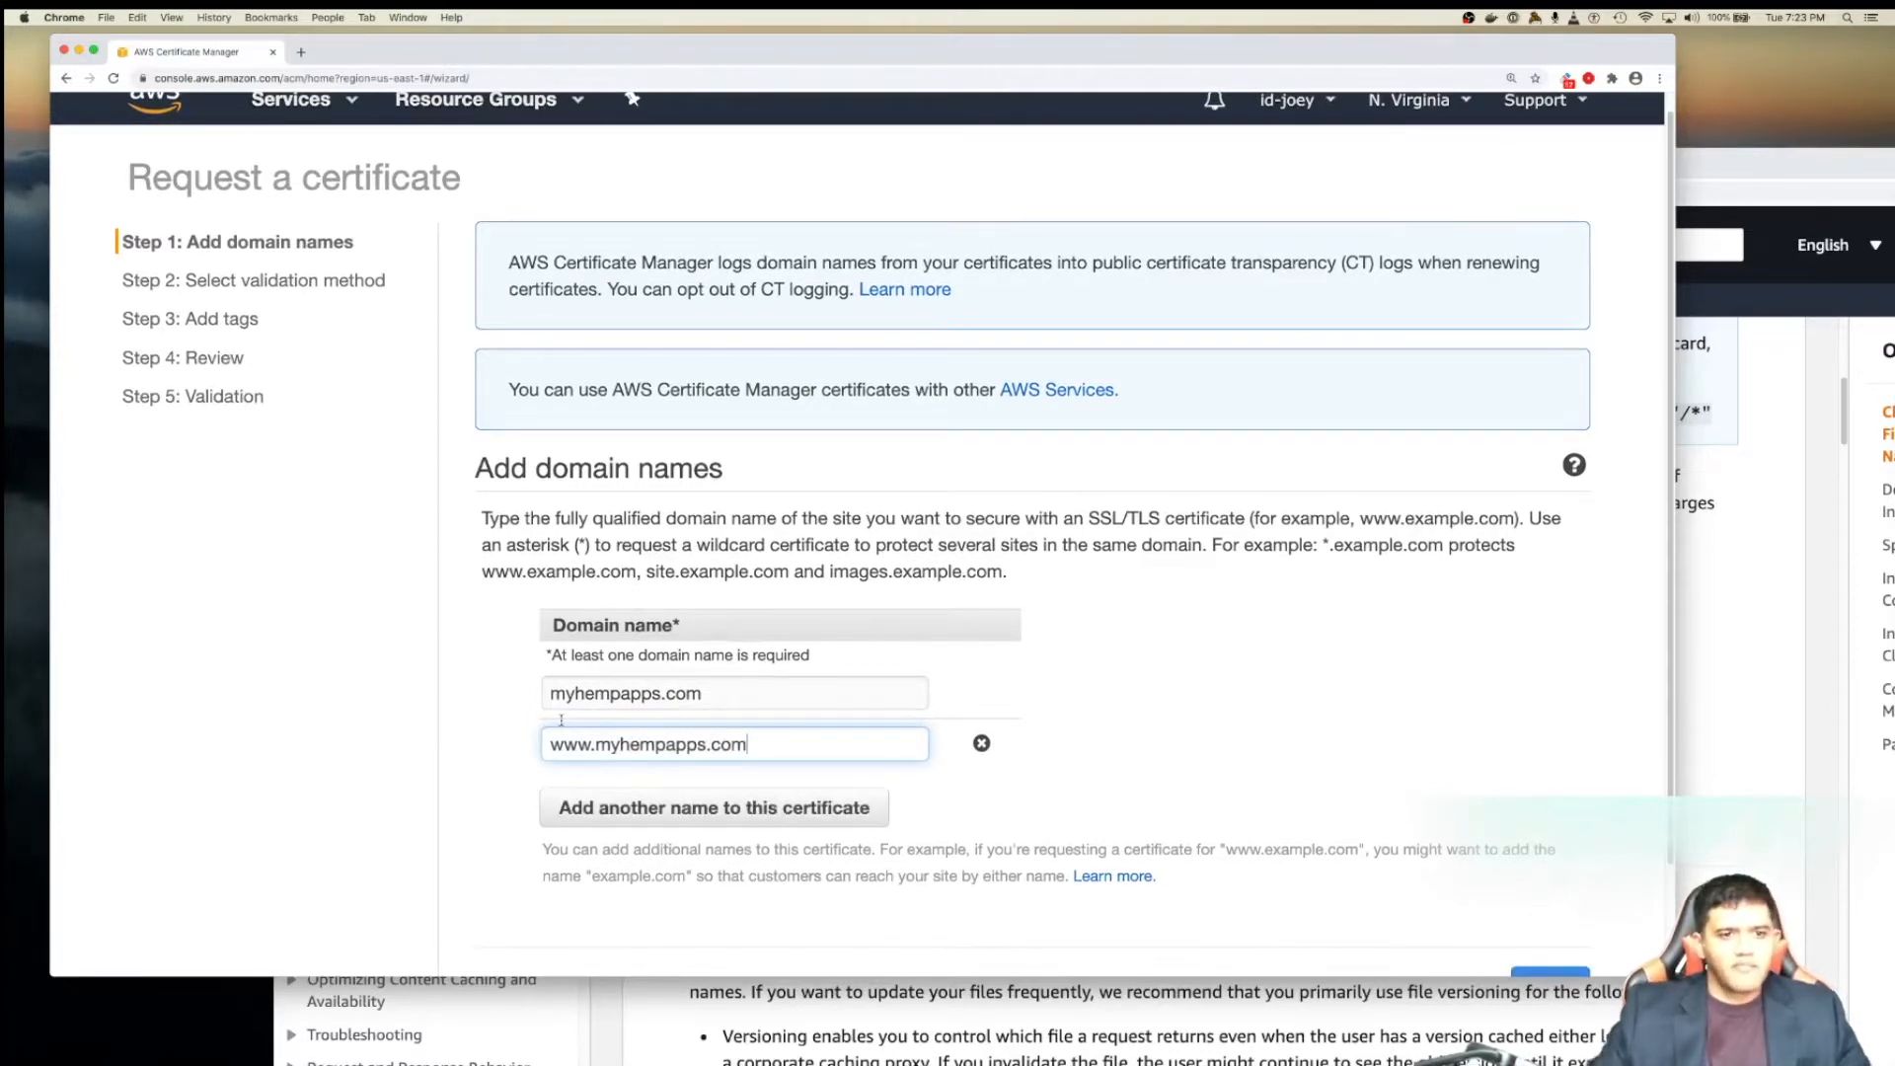
pyautogui.click(518, 747)
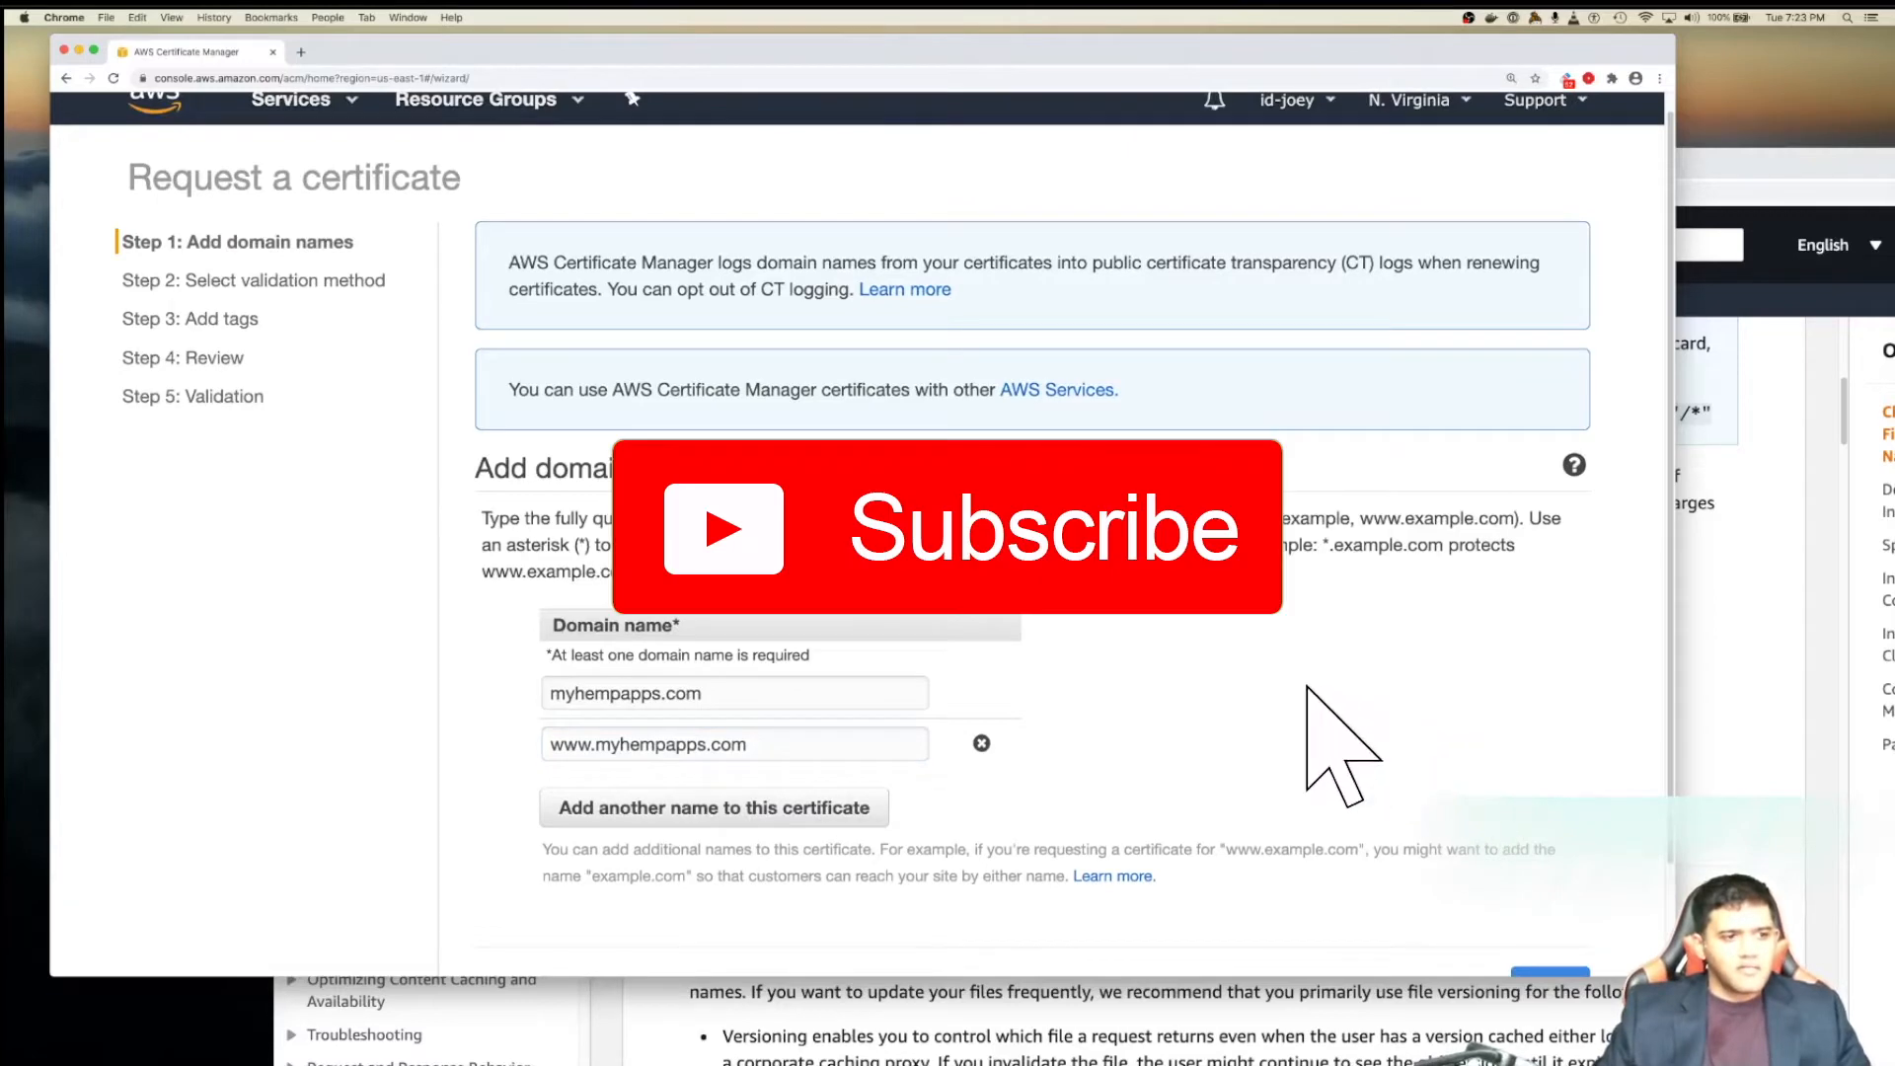
pyautogui.scroll(-3, 391, 977)
pyautogui.scroll(3, 1309, 648)
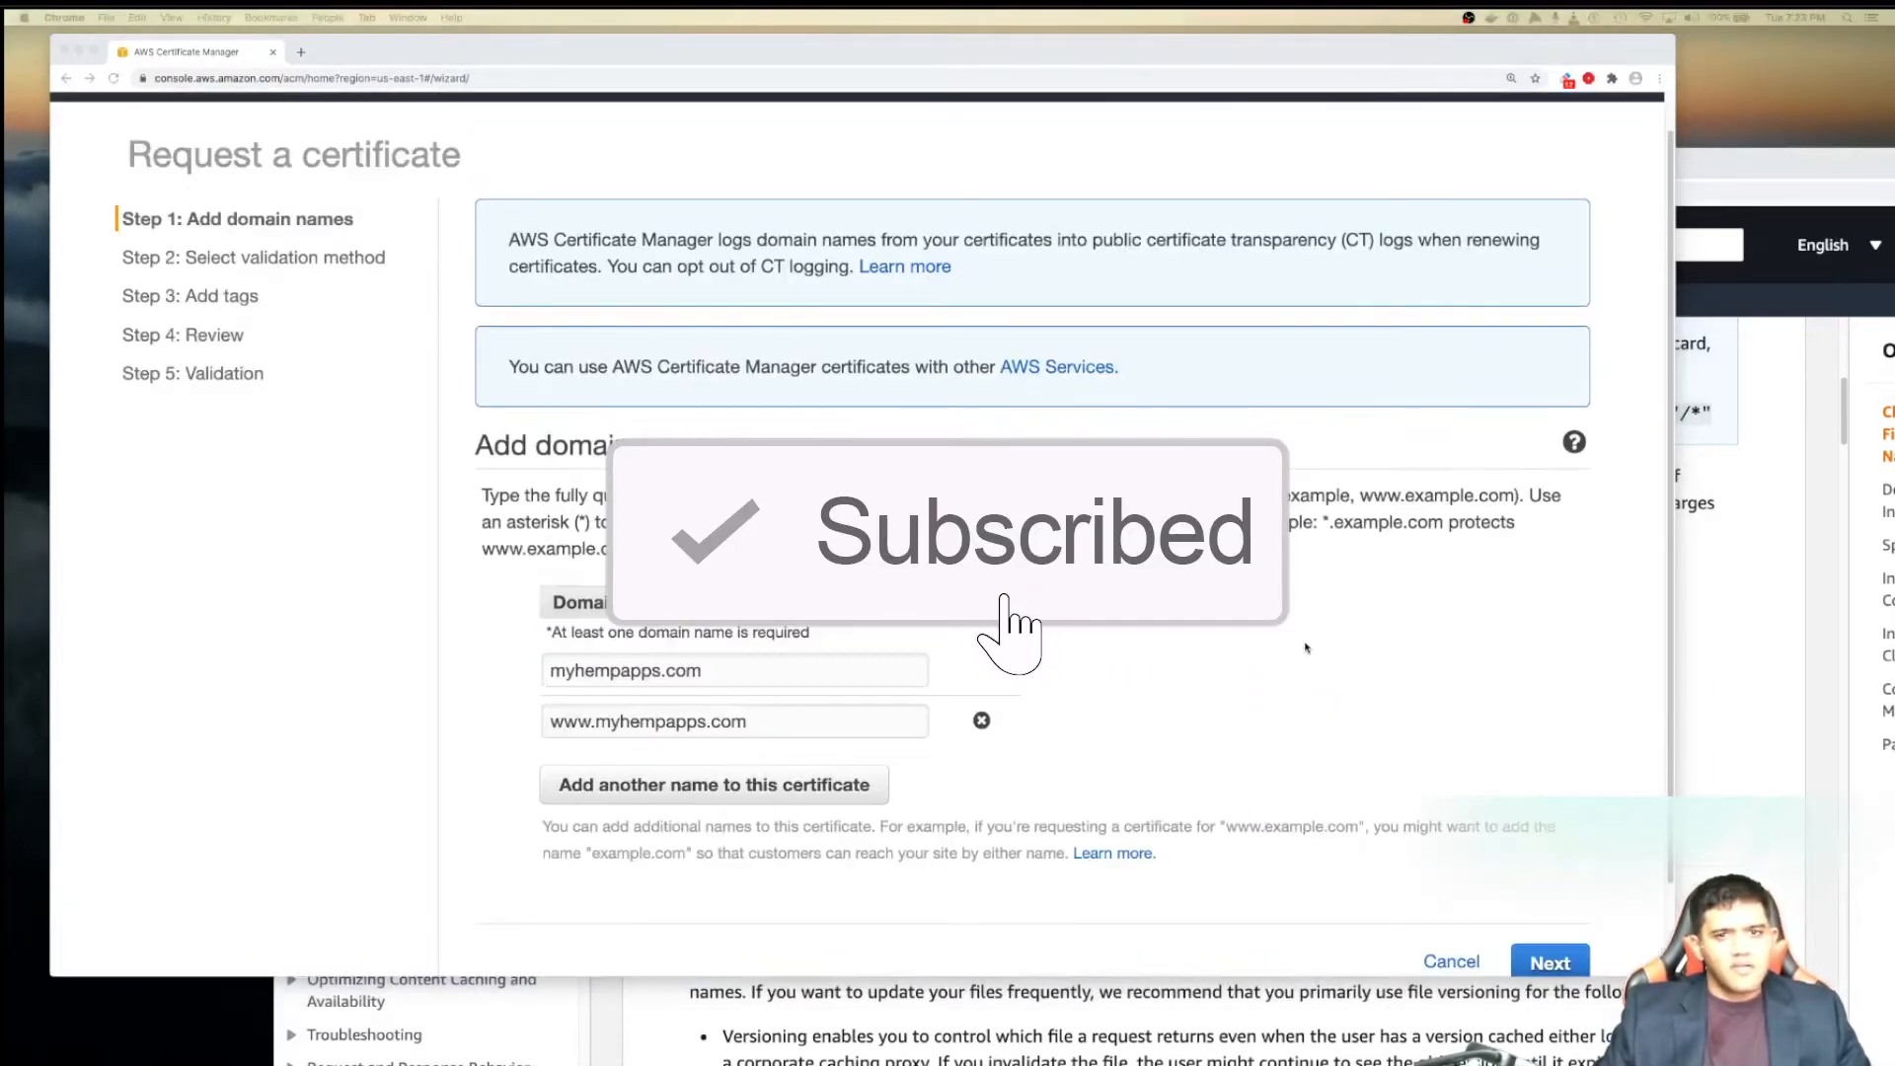
pyautogui.scroll(-3, 1372, 774)
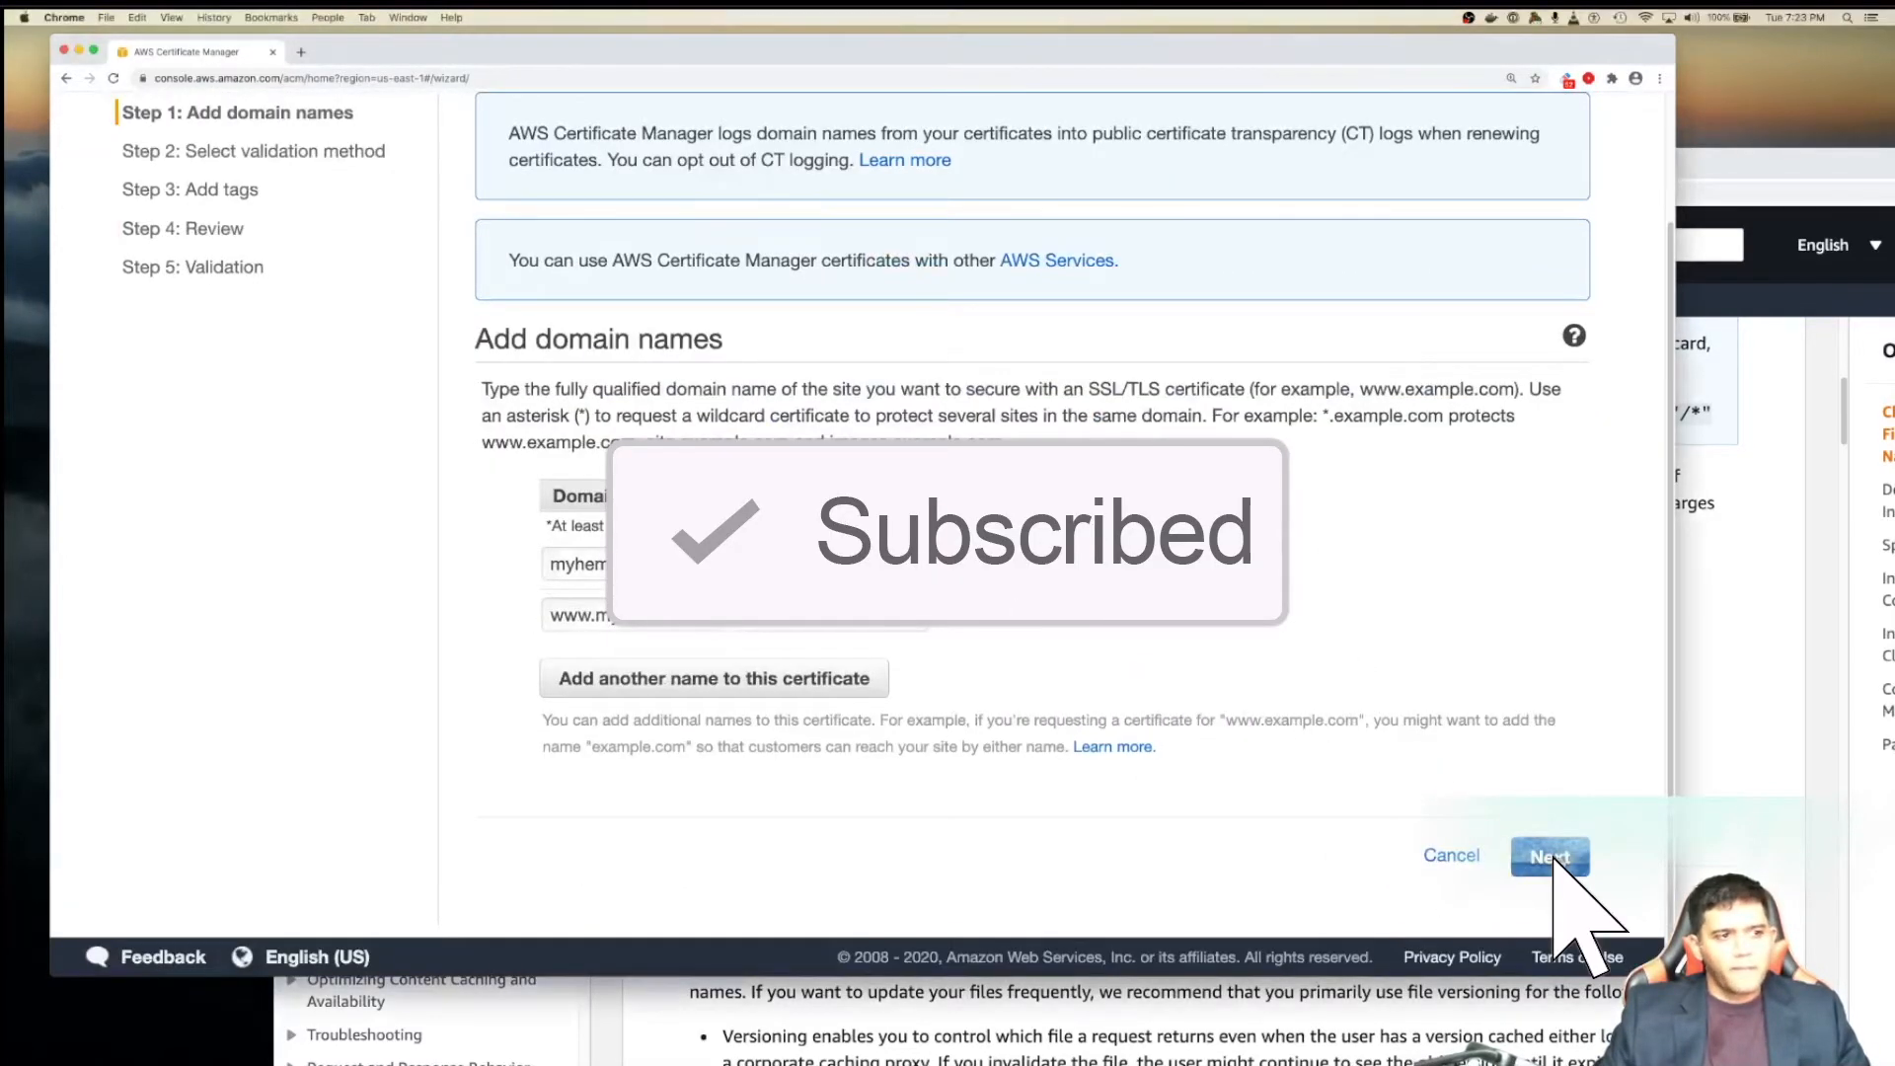
pyautogui.click(1552, 857)
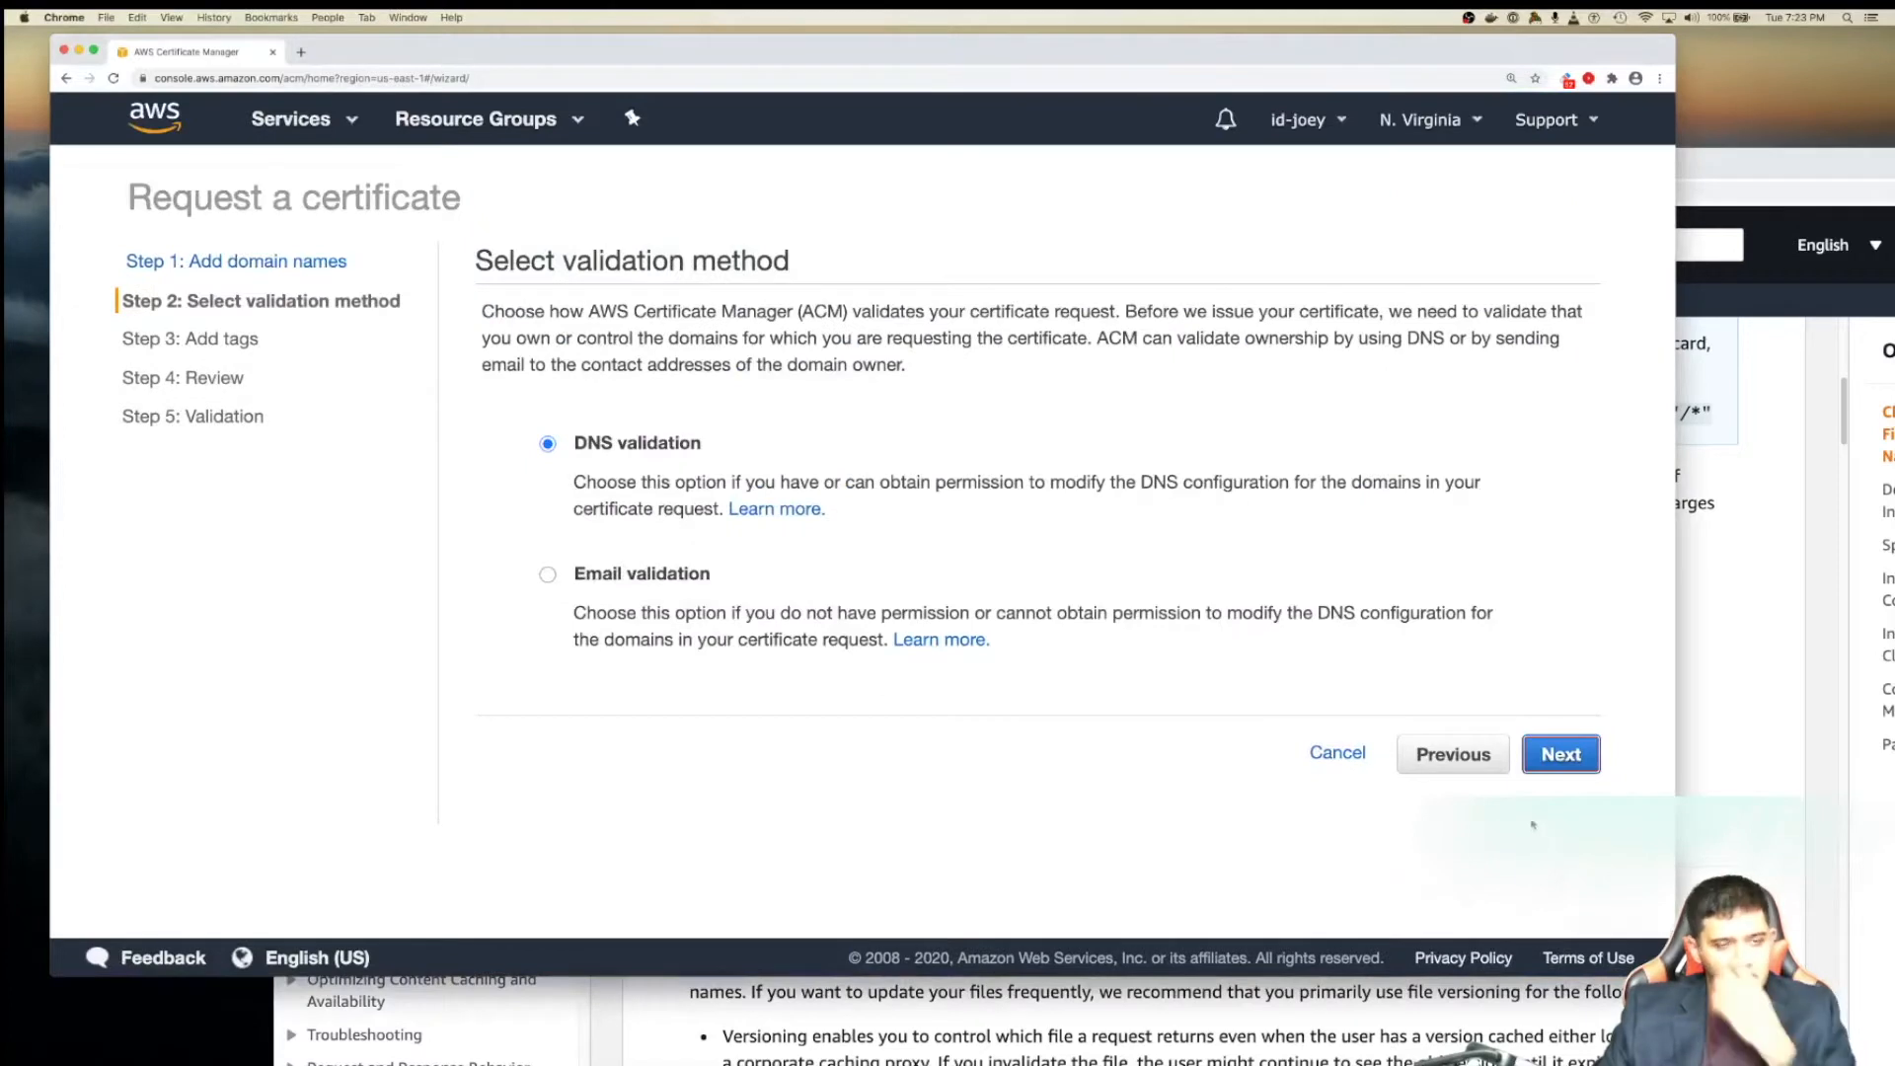
# - Keep DNS validation, tag the certificate with name WebSite and value MyHempApps.com, and proceed to the review
pyautogui.click(1567, 759)
pyautogui.click(681, 420)
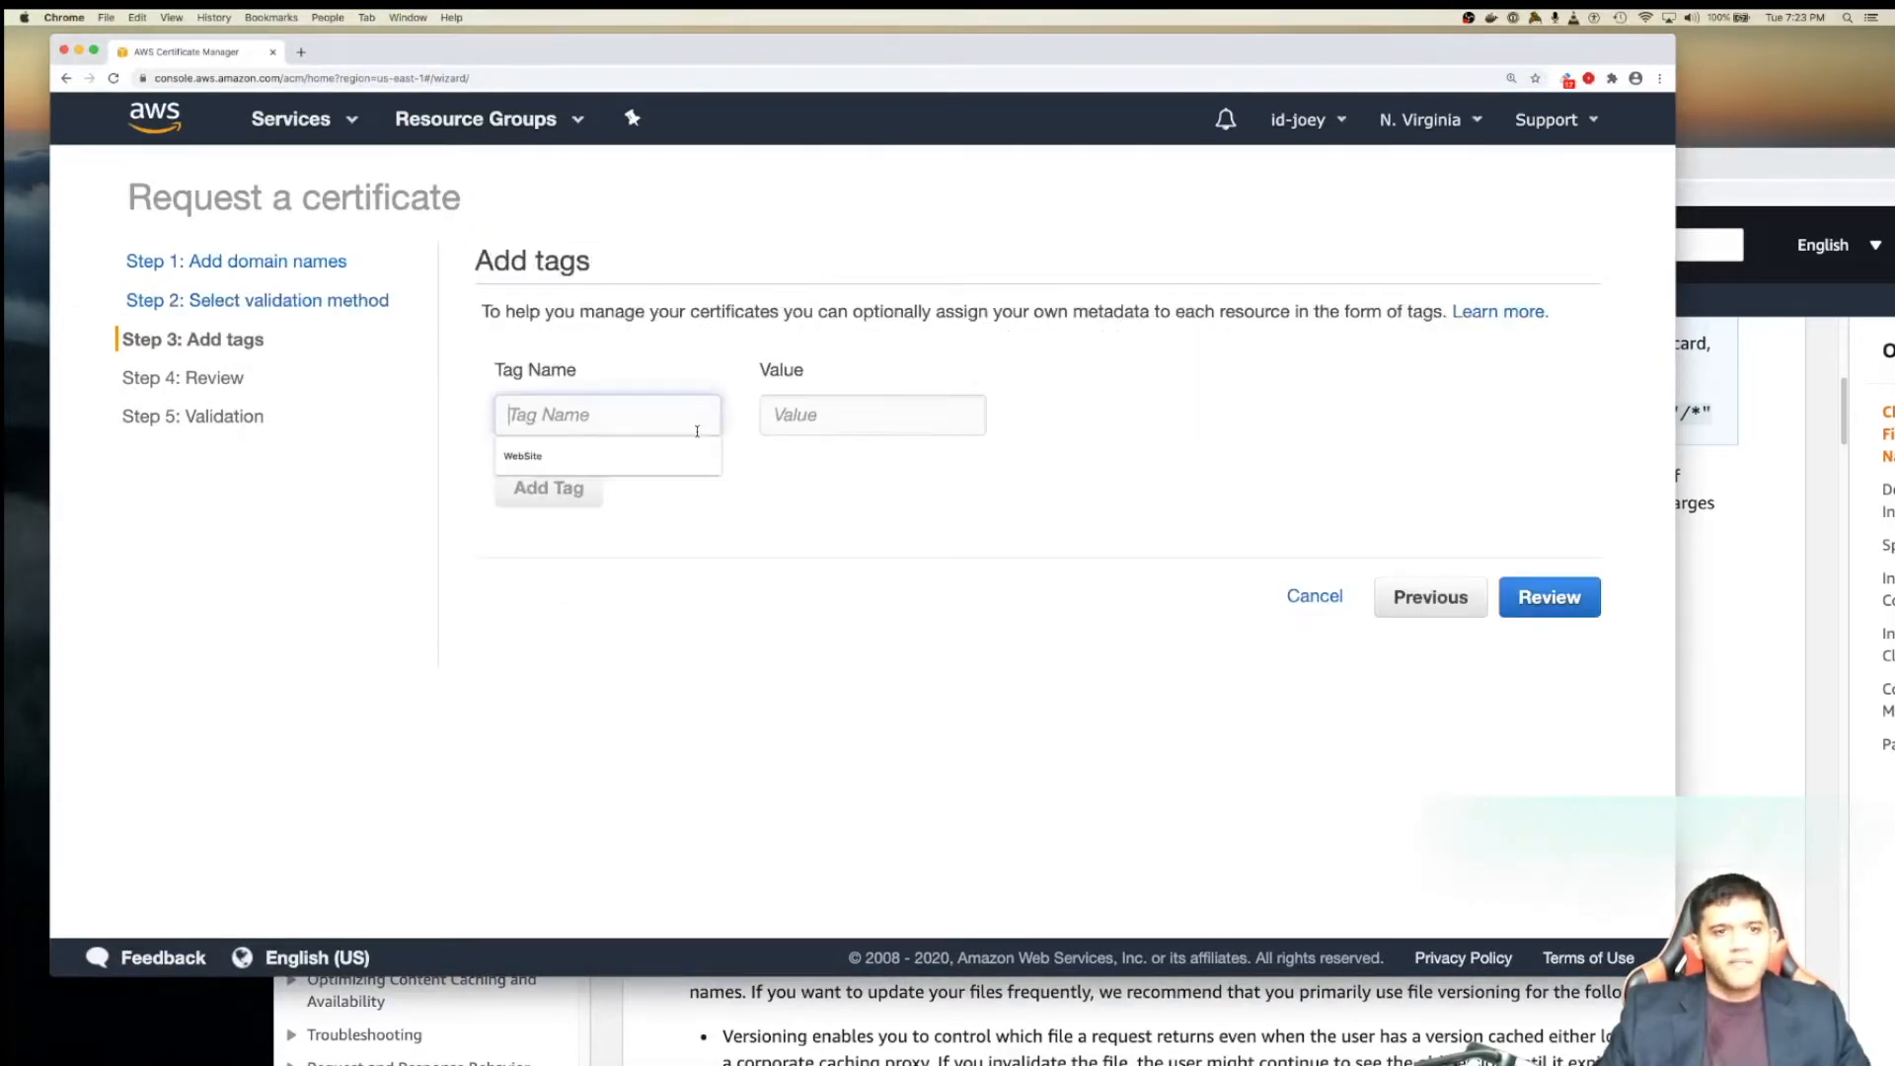
pyautogui.click(689, 457)
pyautogui.click(775, 417)
pyautogui.click(775, 457)
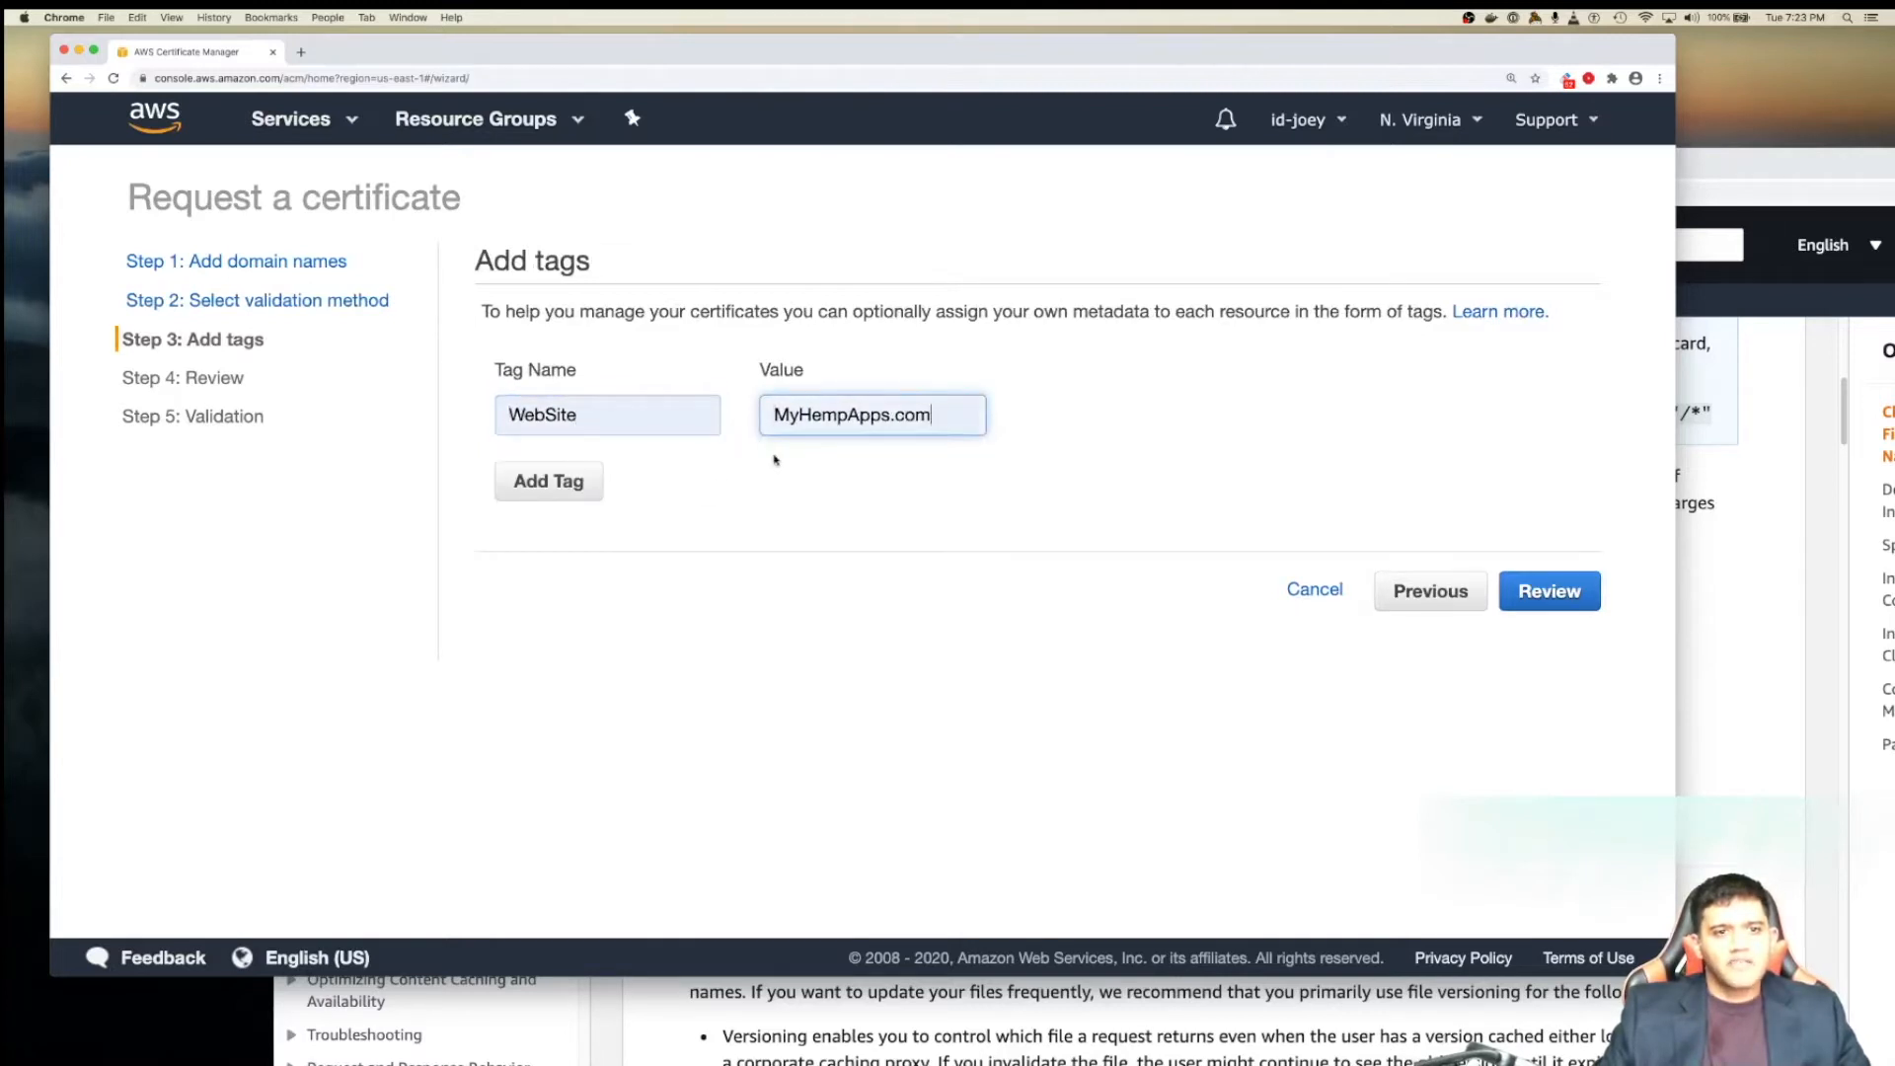
pyautogui.click(1555, 607)
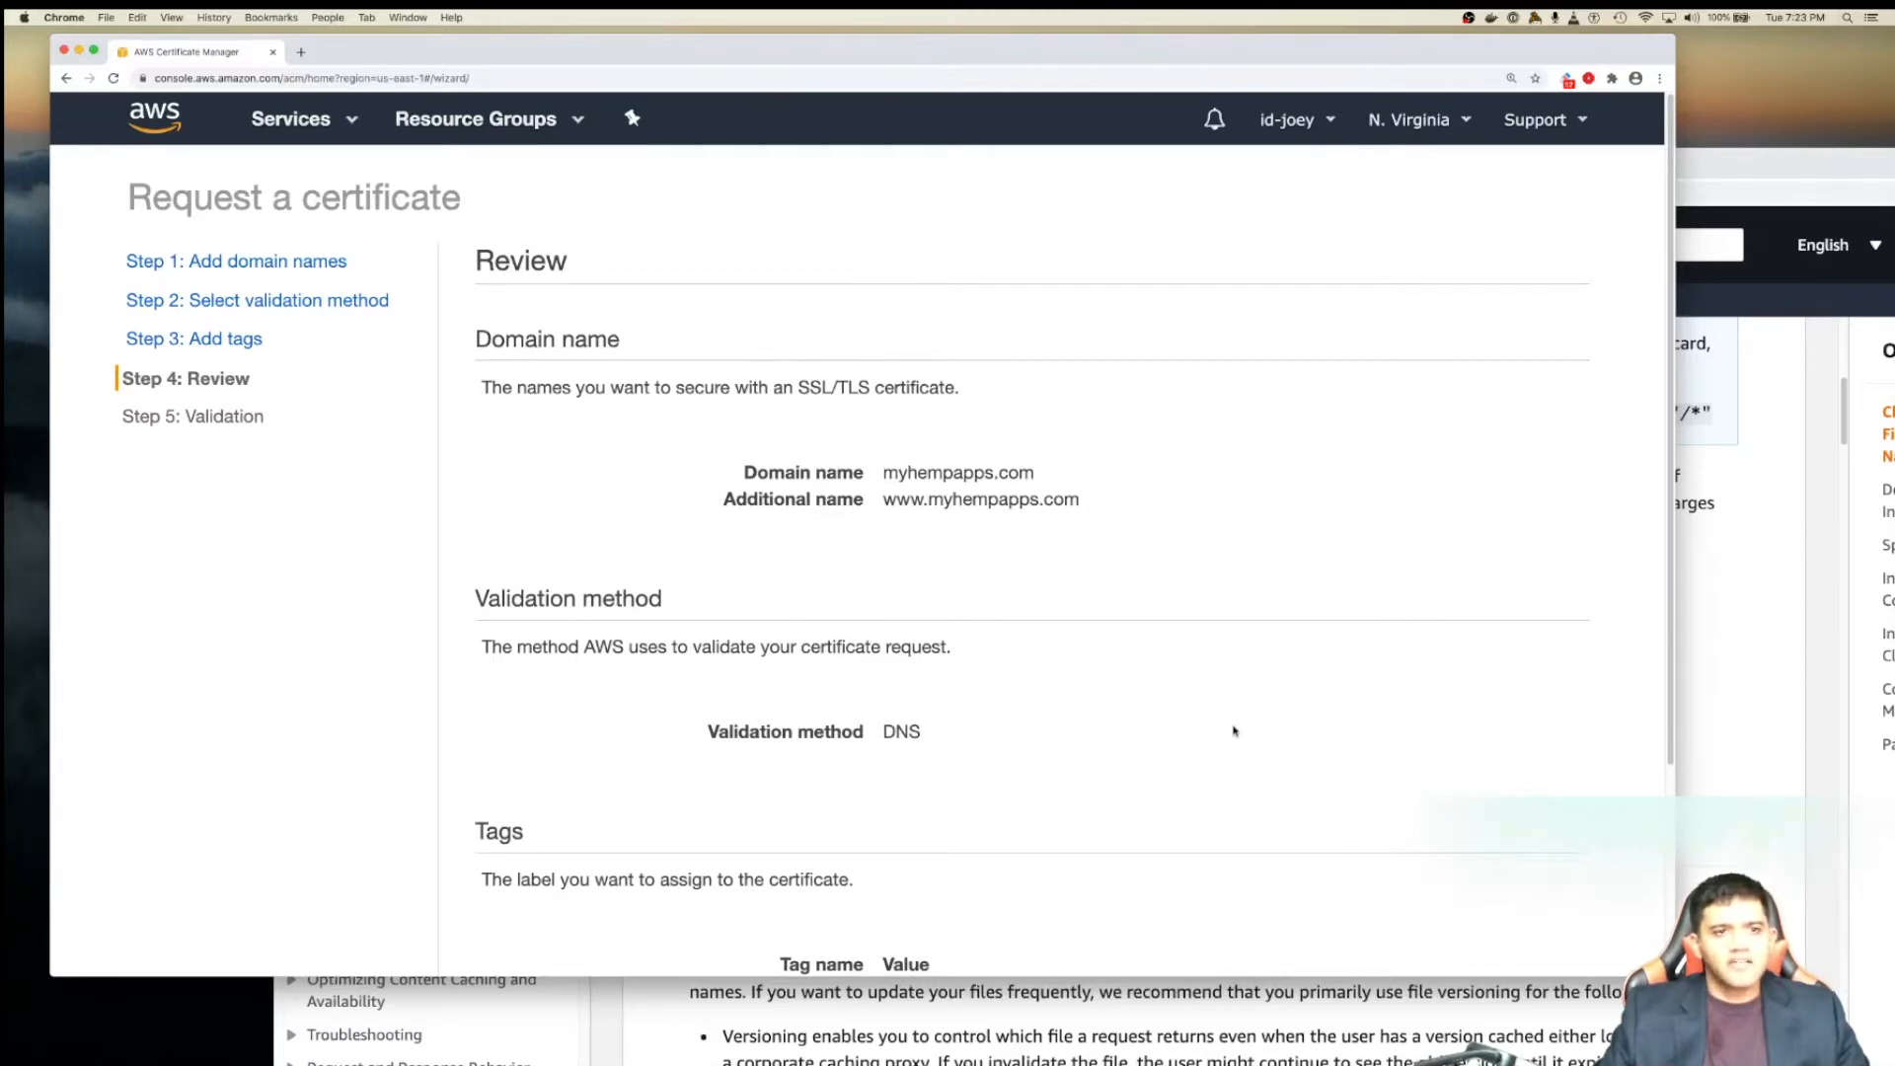
# - Confirm and submit the certificate request, and continue to the certificates list
pyautogui.scroll(-3, 1236, 732)
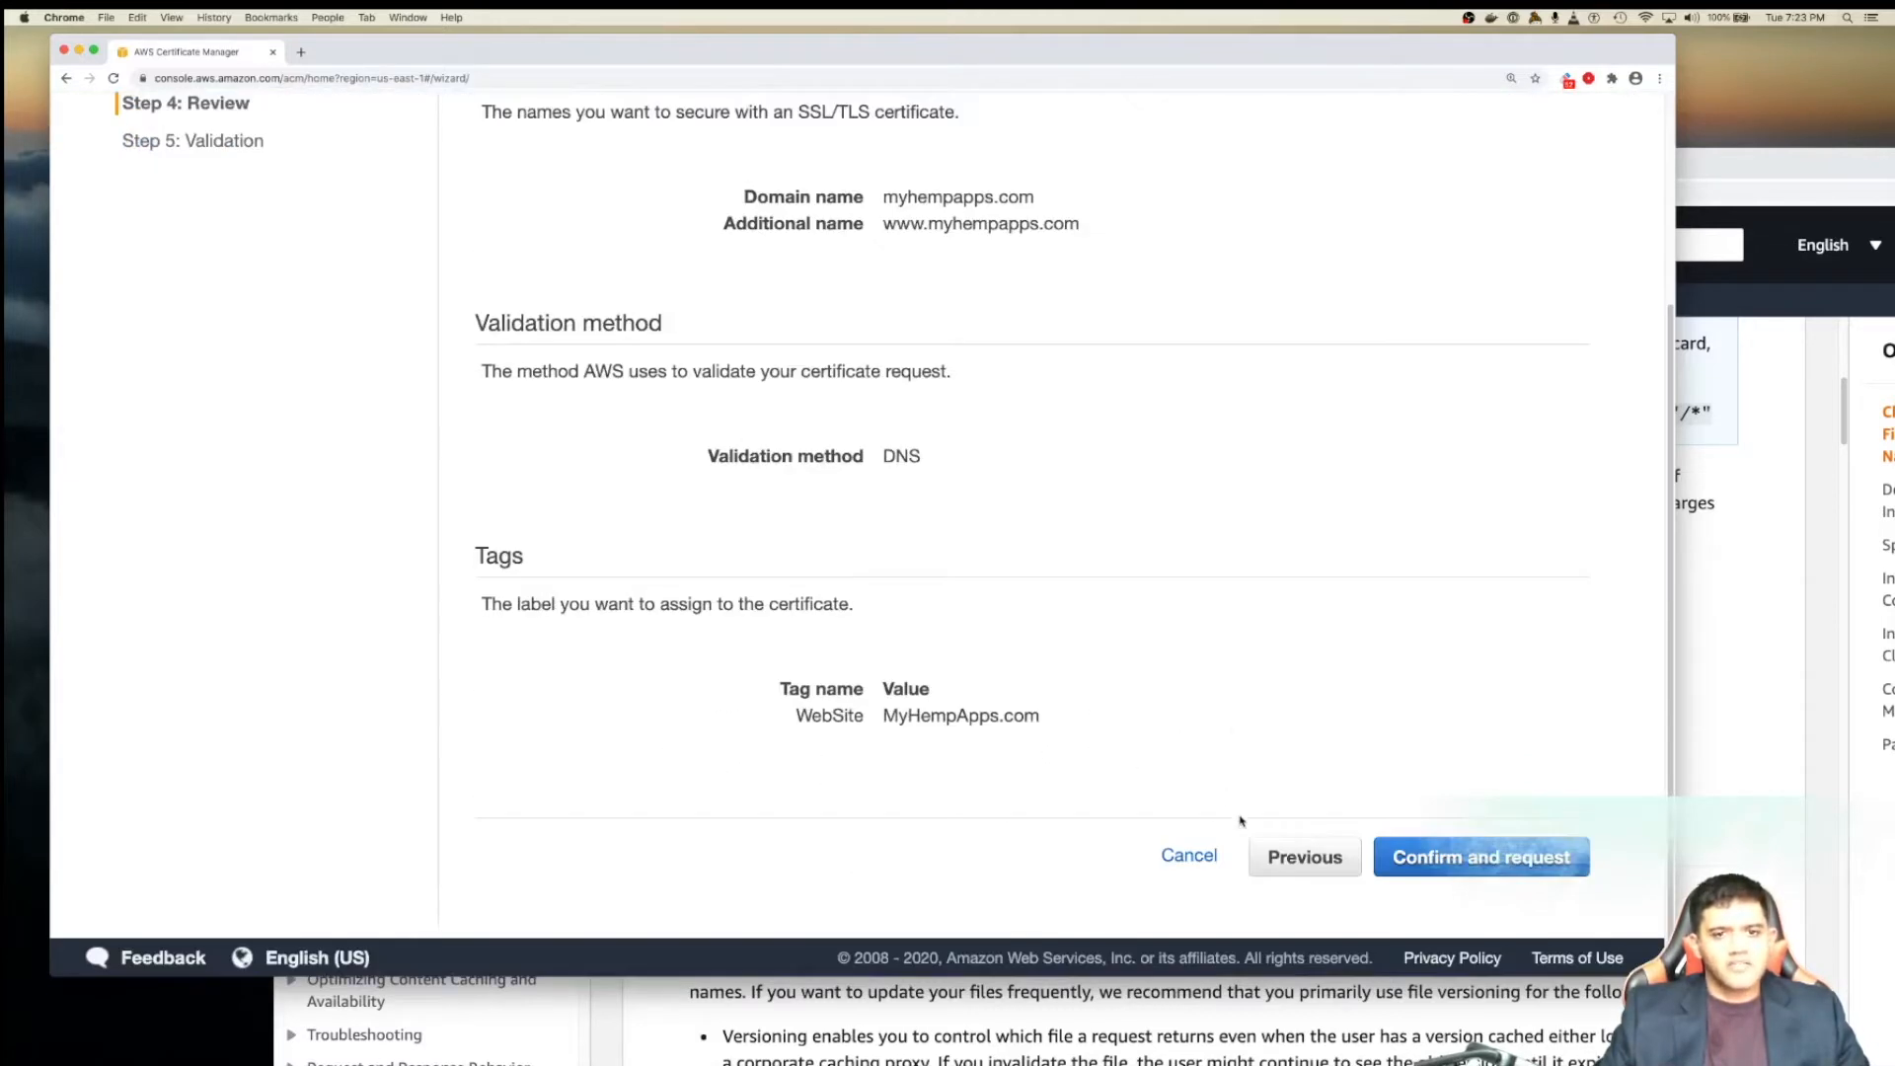
pyautogui.click(1451, 859)
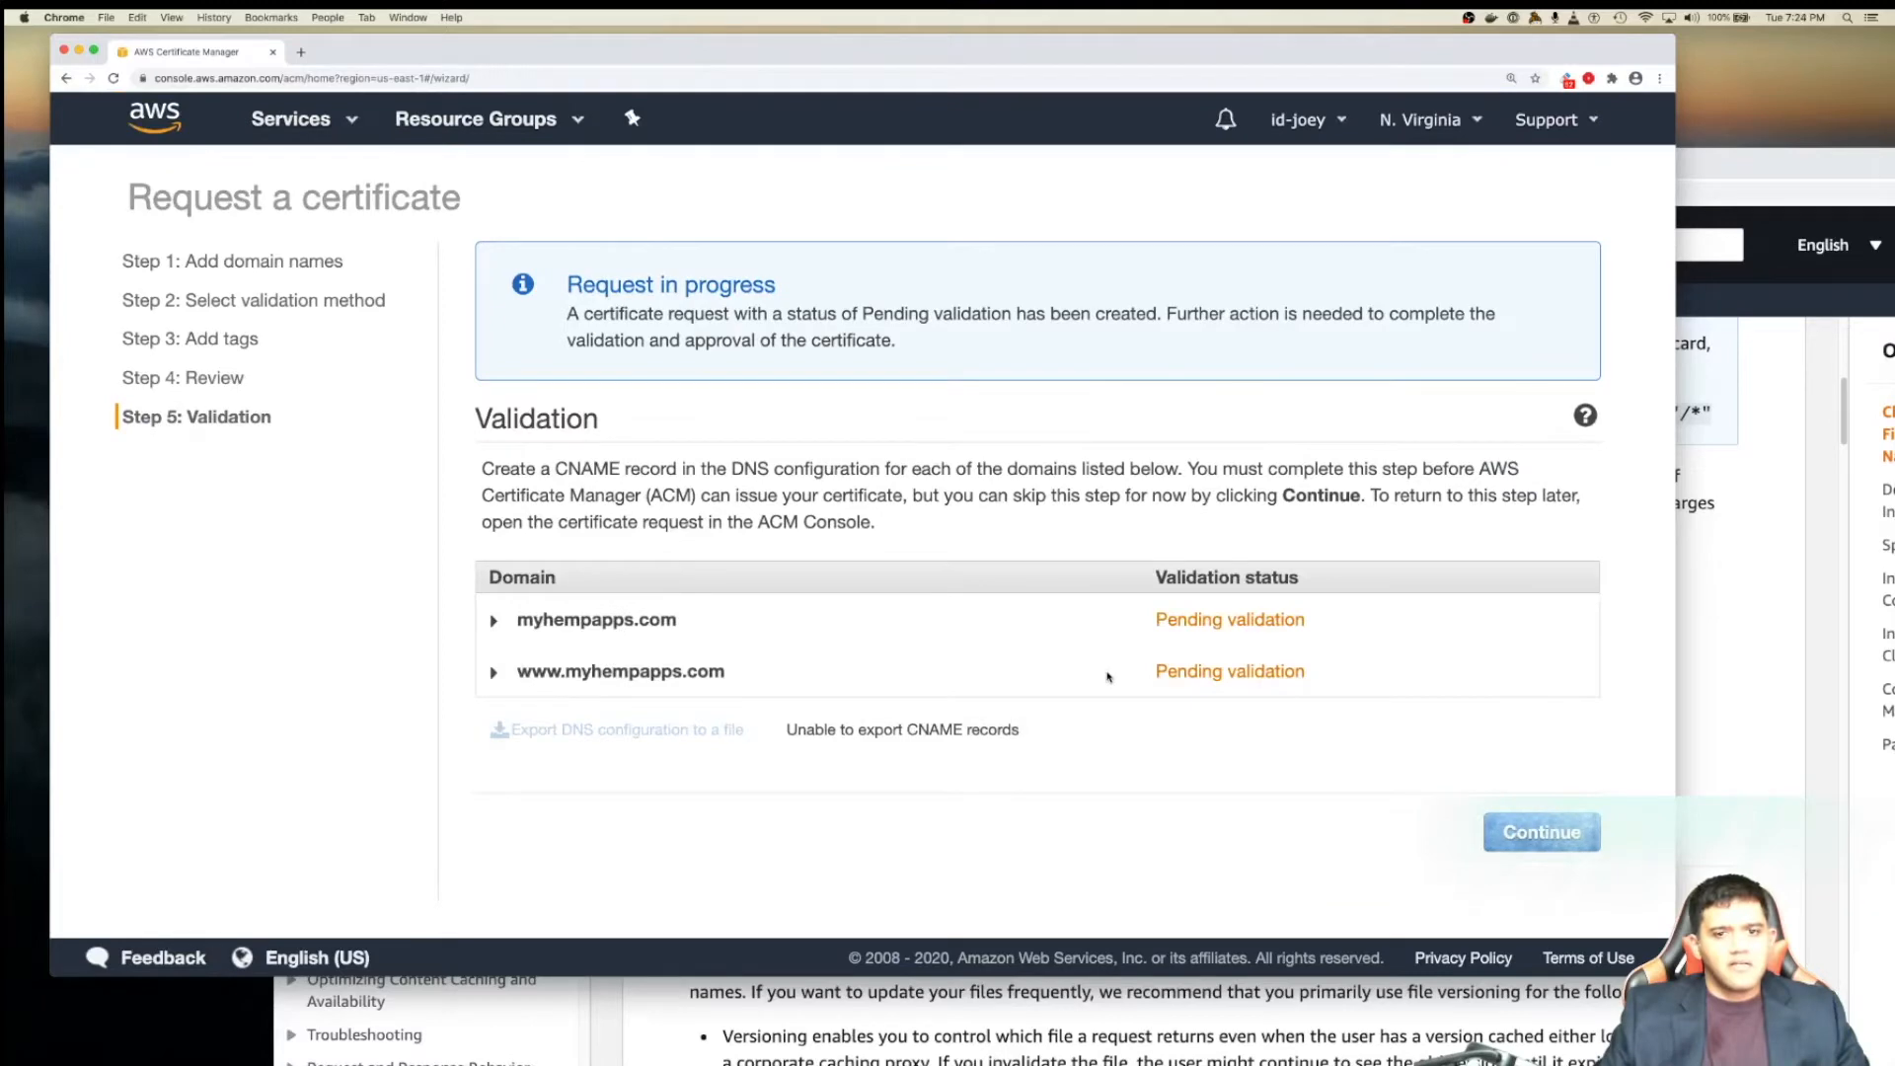
pyautogui.click(1526, 832)
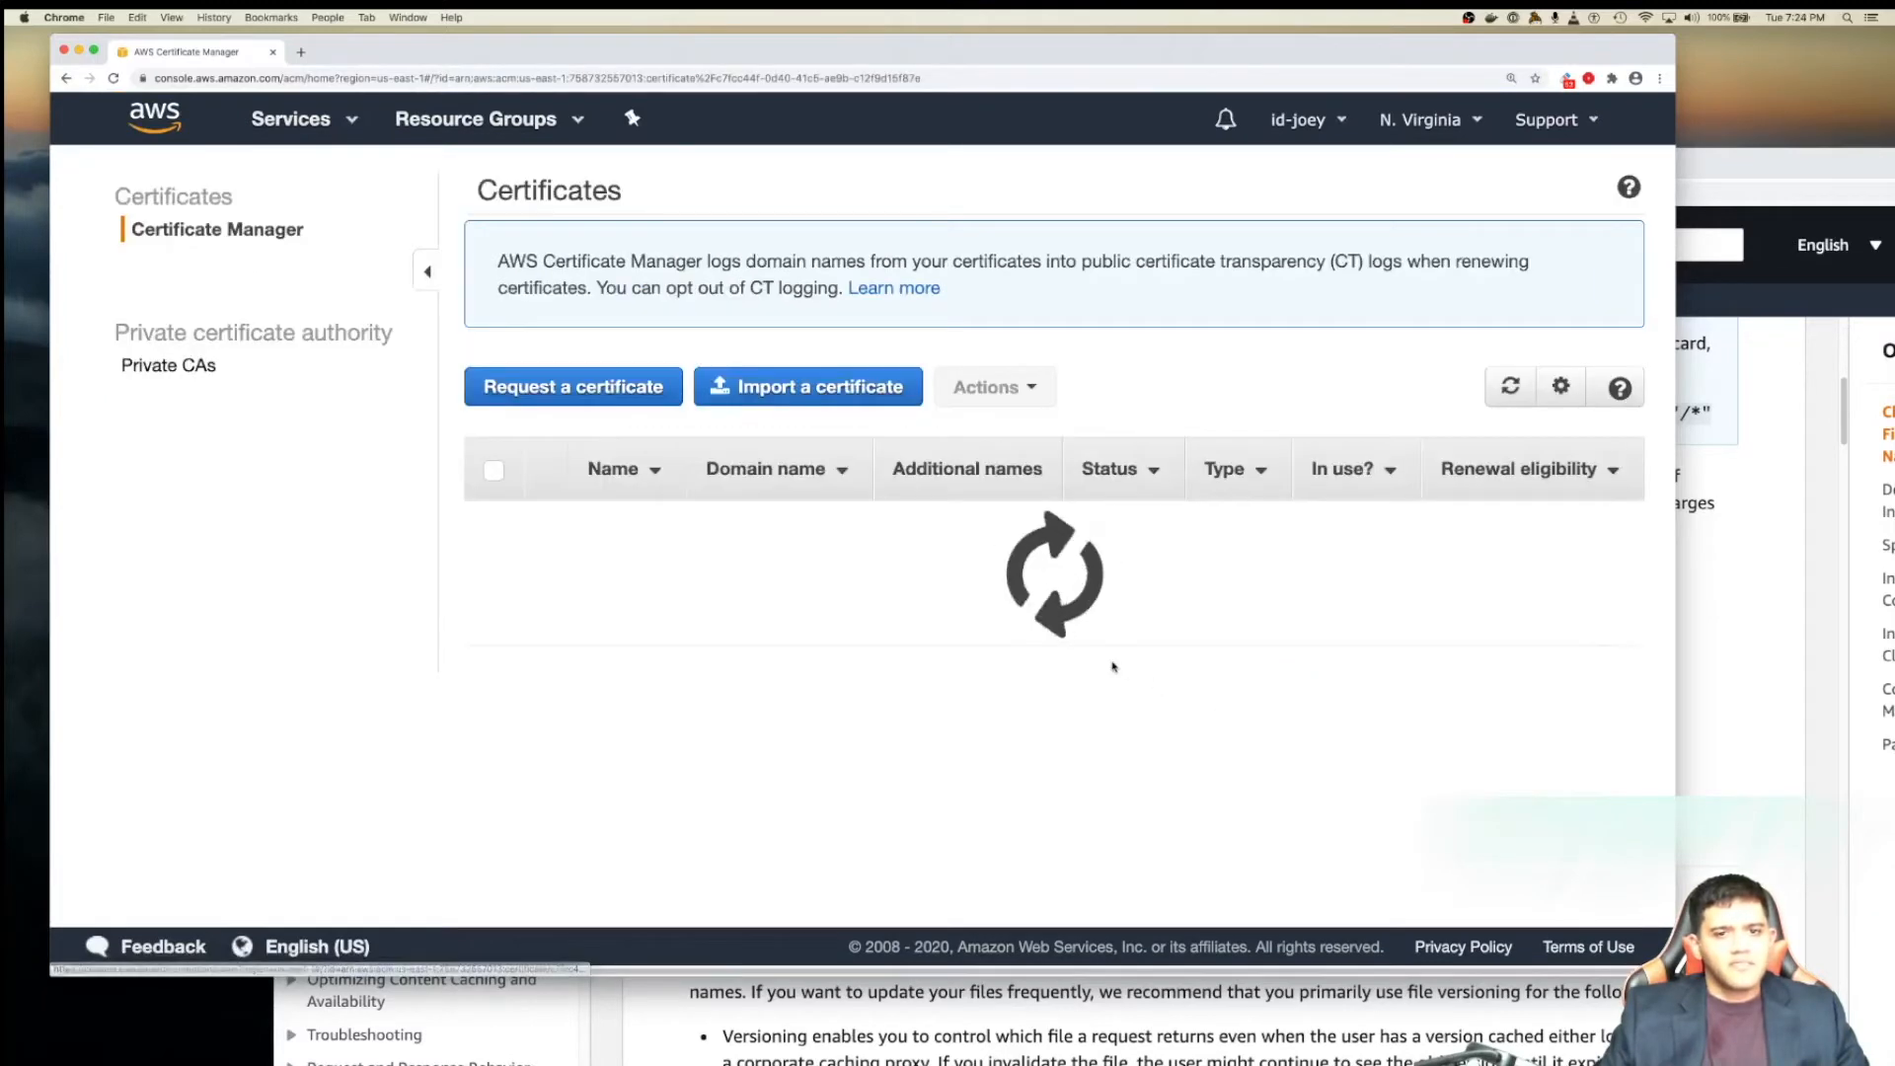
# - Create the CNAME validation record for myhempapps.com in Route 53 from the pending certificate's domain details
pyautogui.scroll(-3, 987, 668)
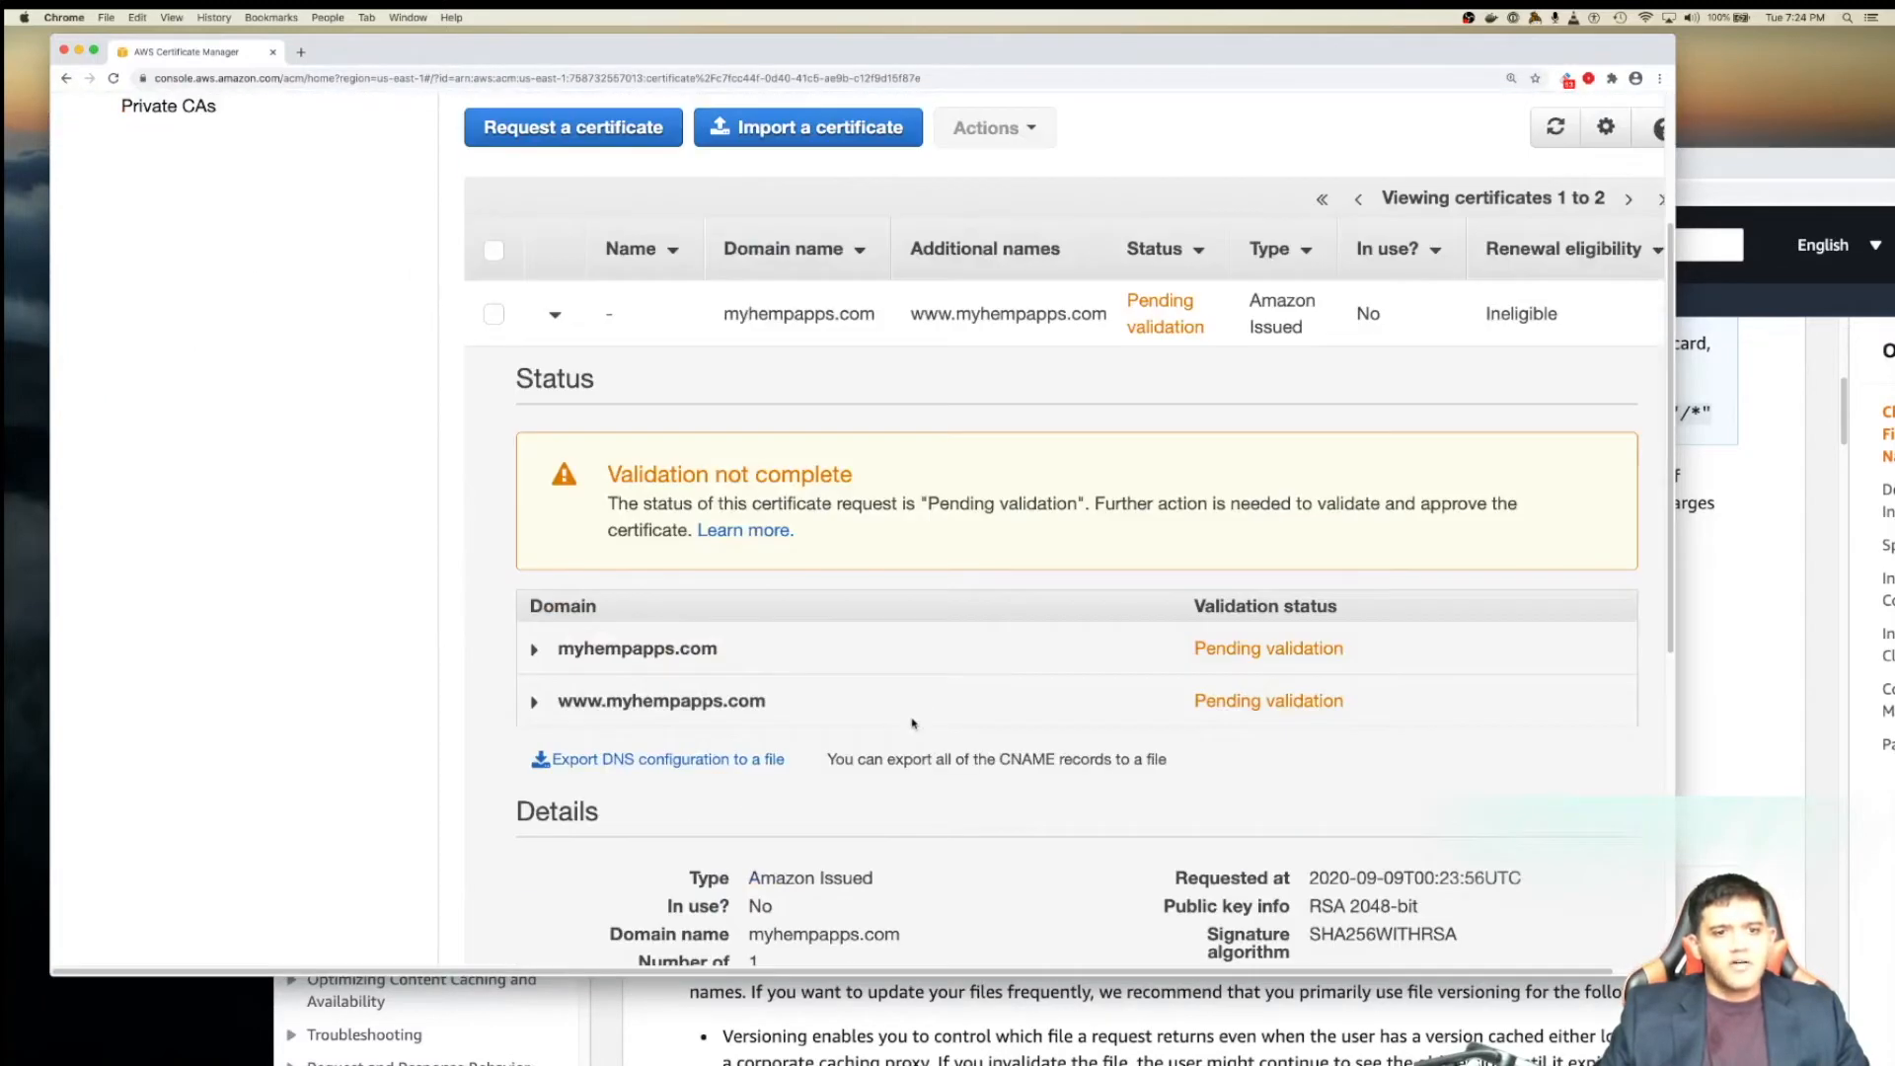
pyautogui.scroll(-1, 958, 609)
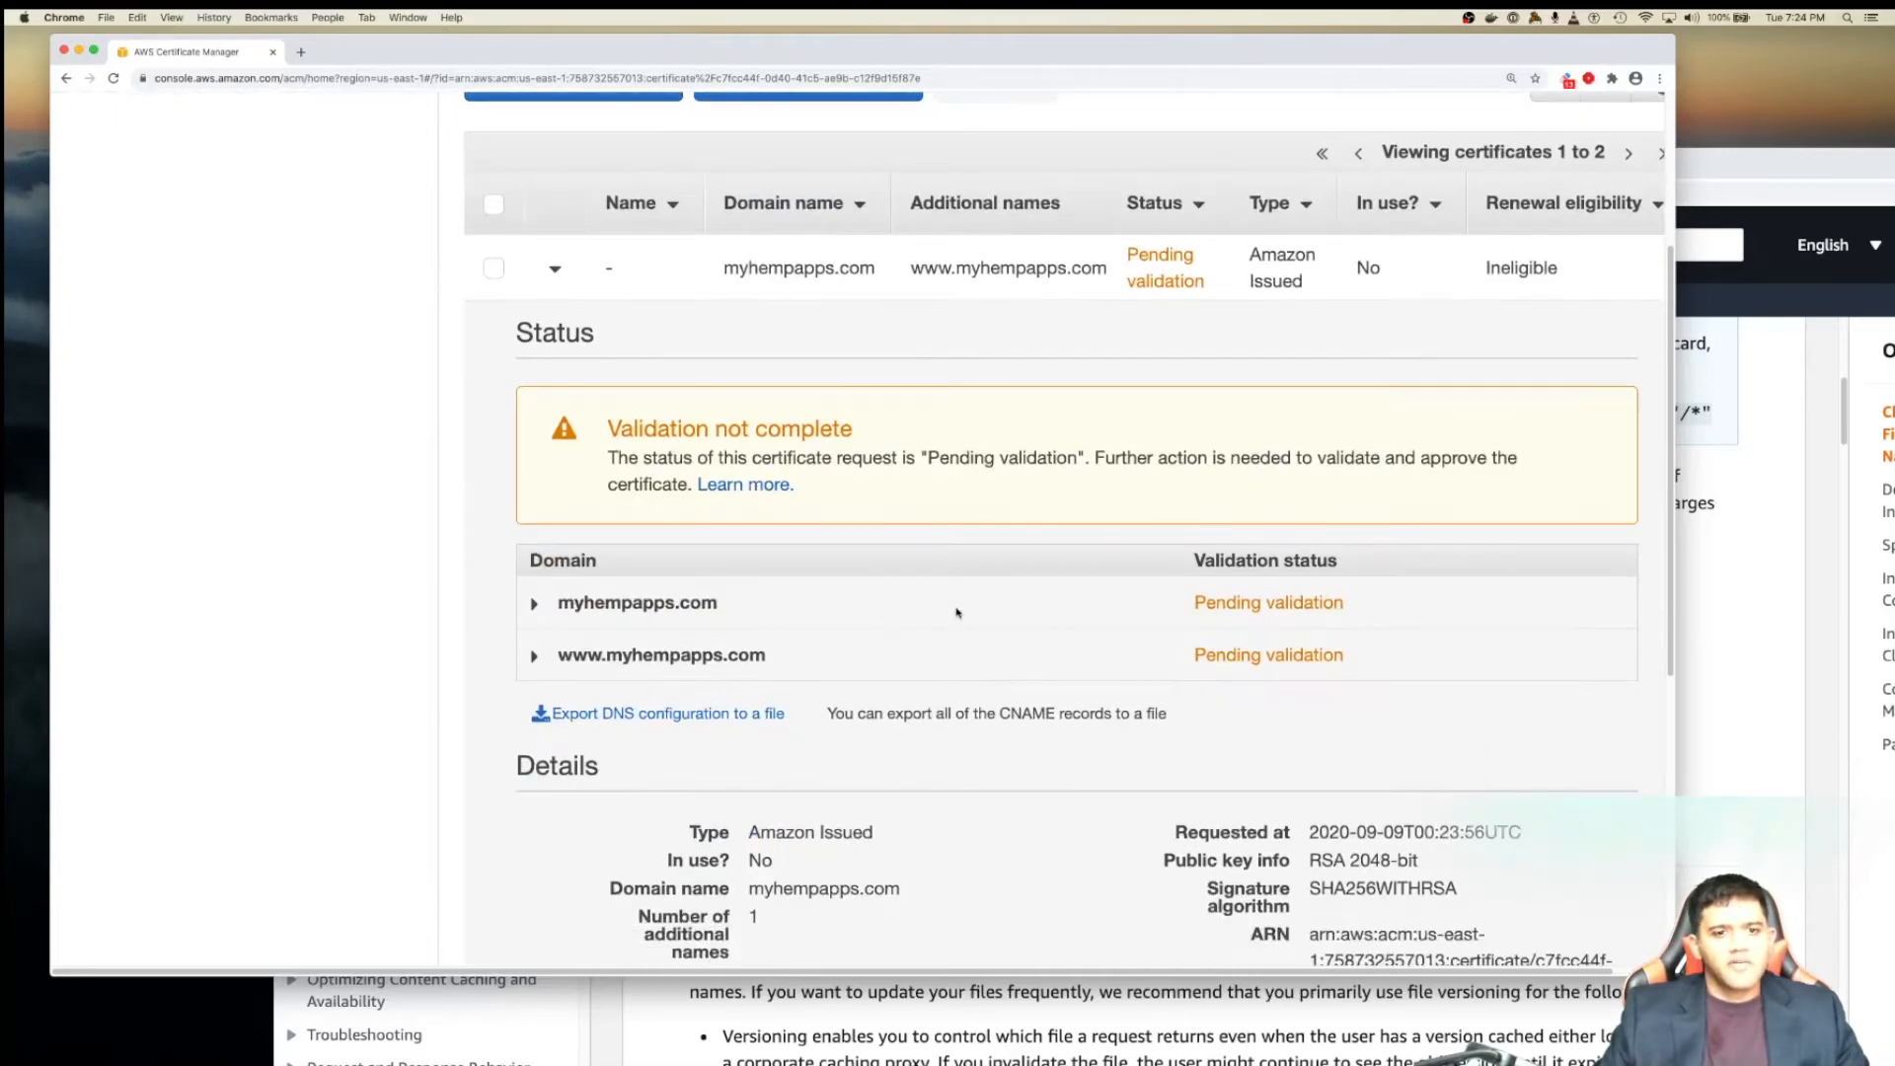
pyautogui.scroll(-2, 957, 618)
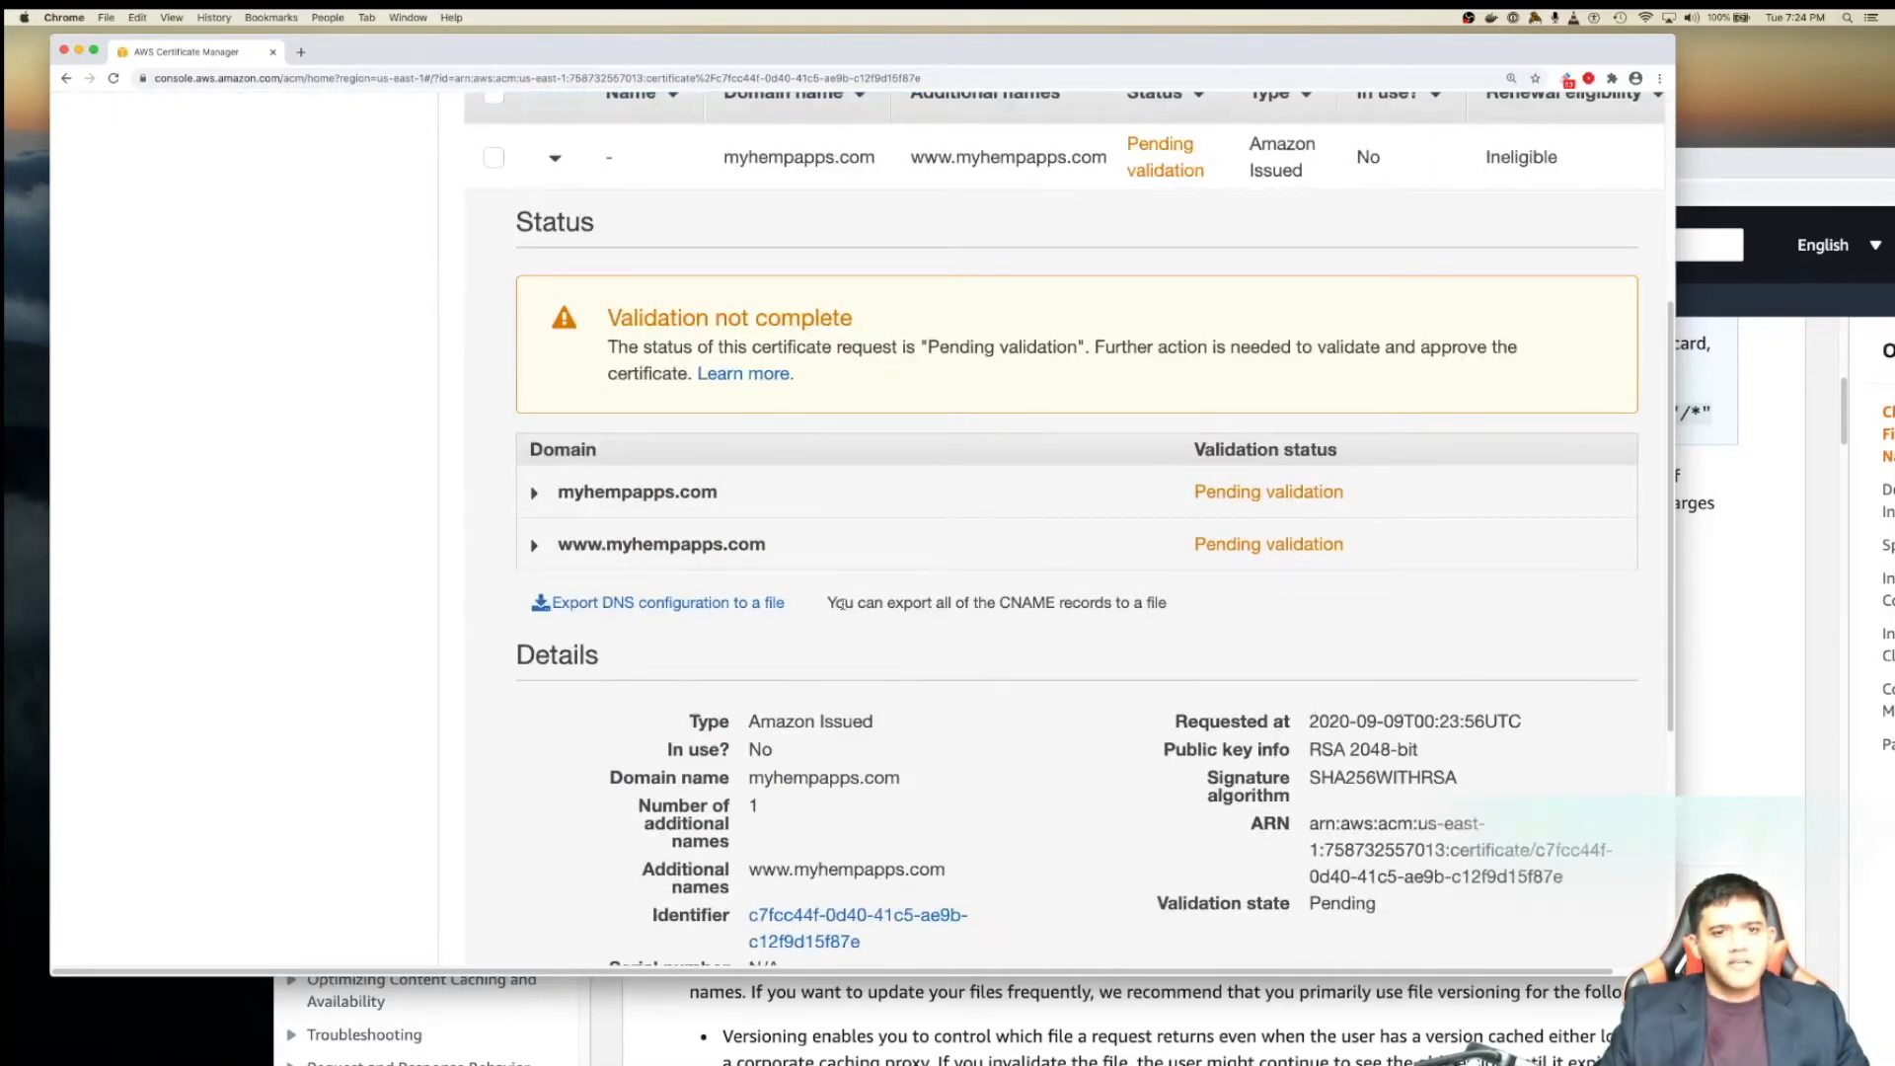
pyautogui.scroll(-3, 872, 626)
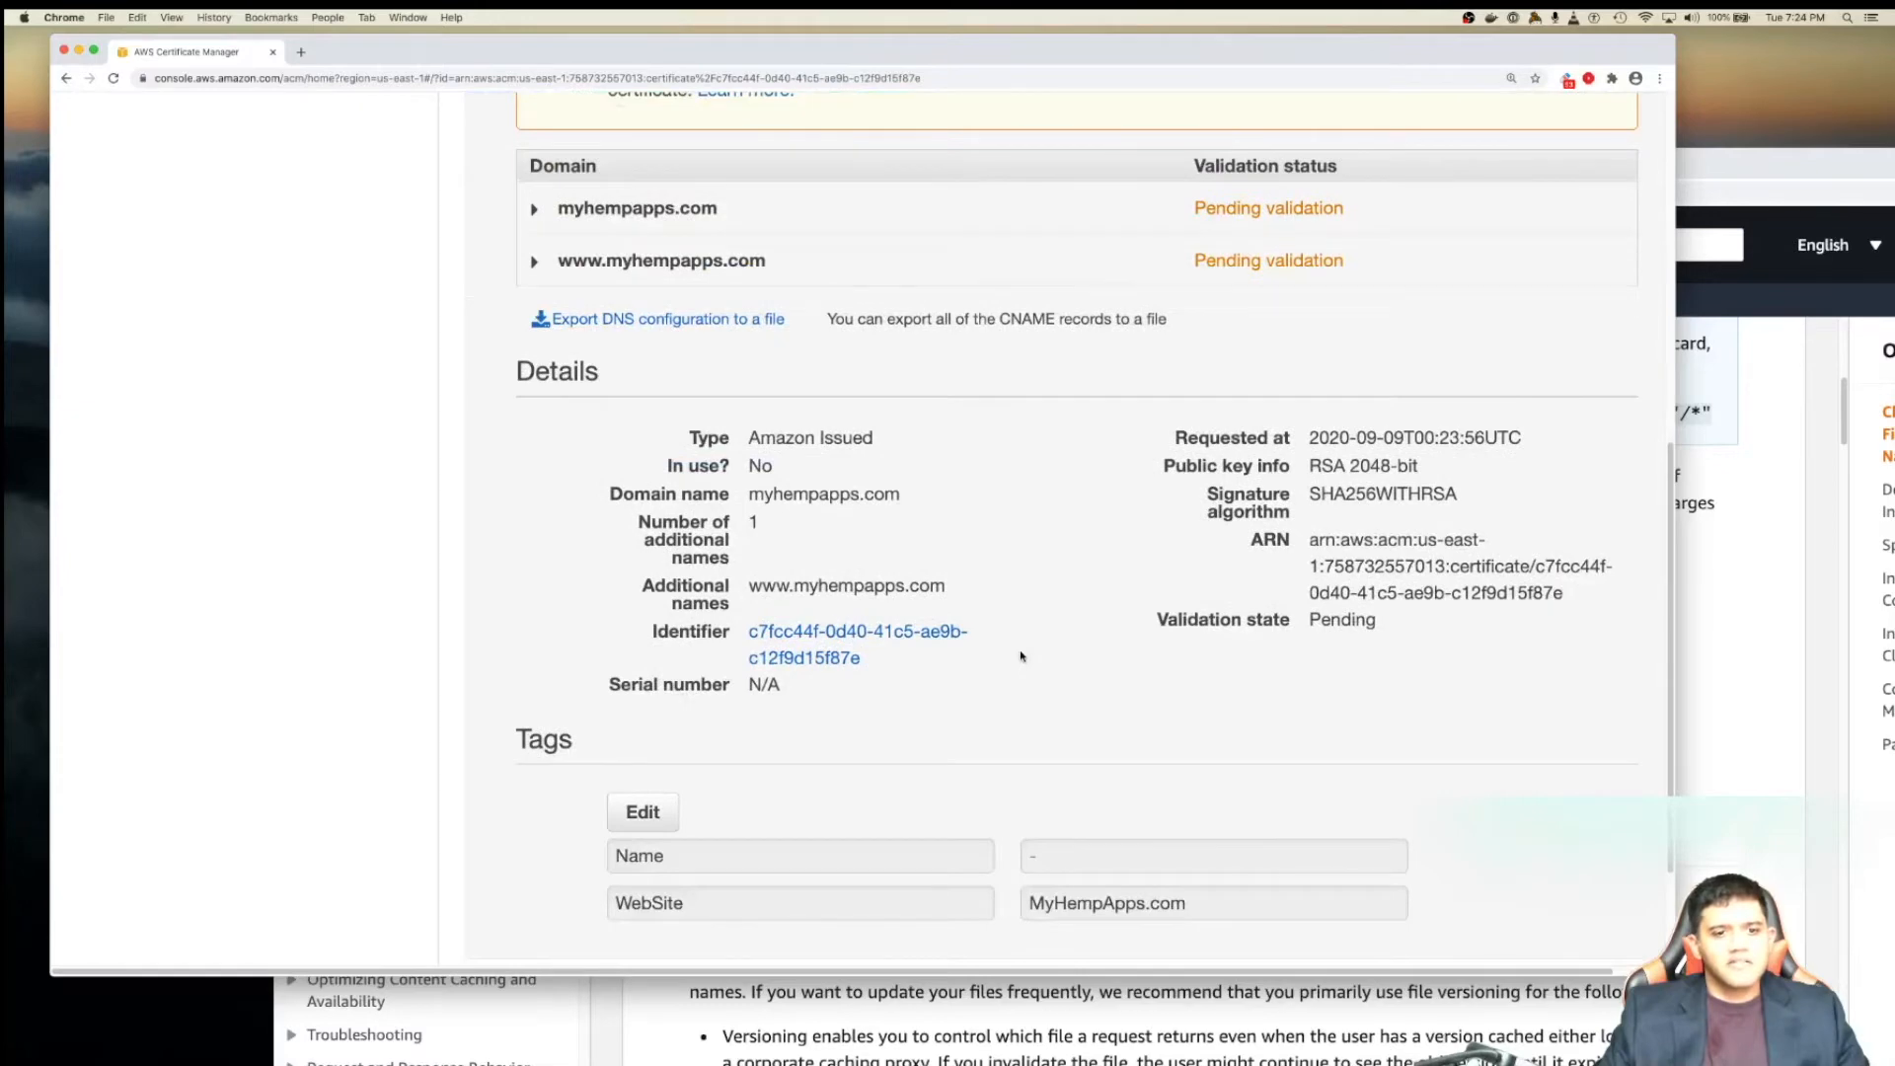
pyautogui.scroll(6, 1021, 655)
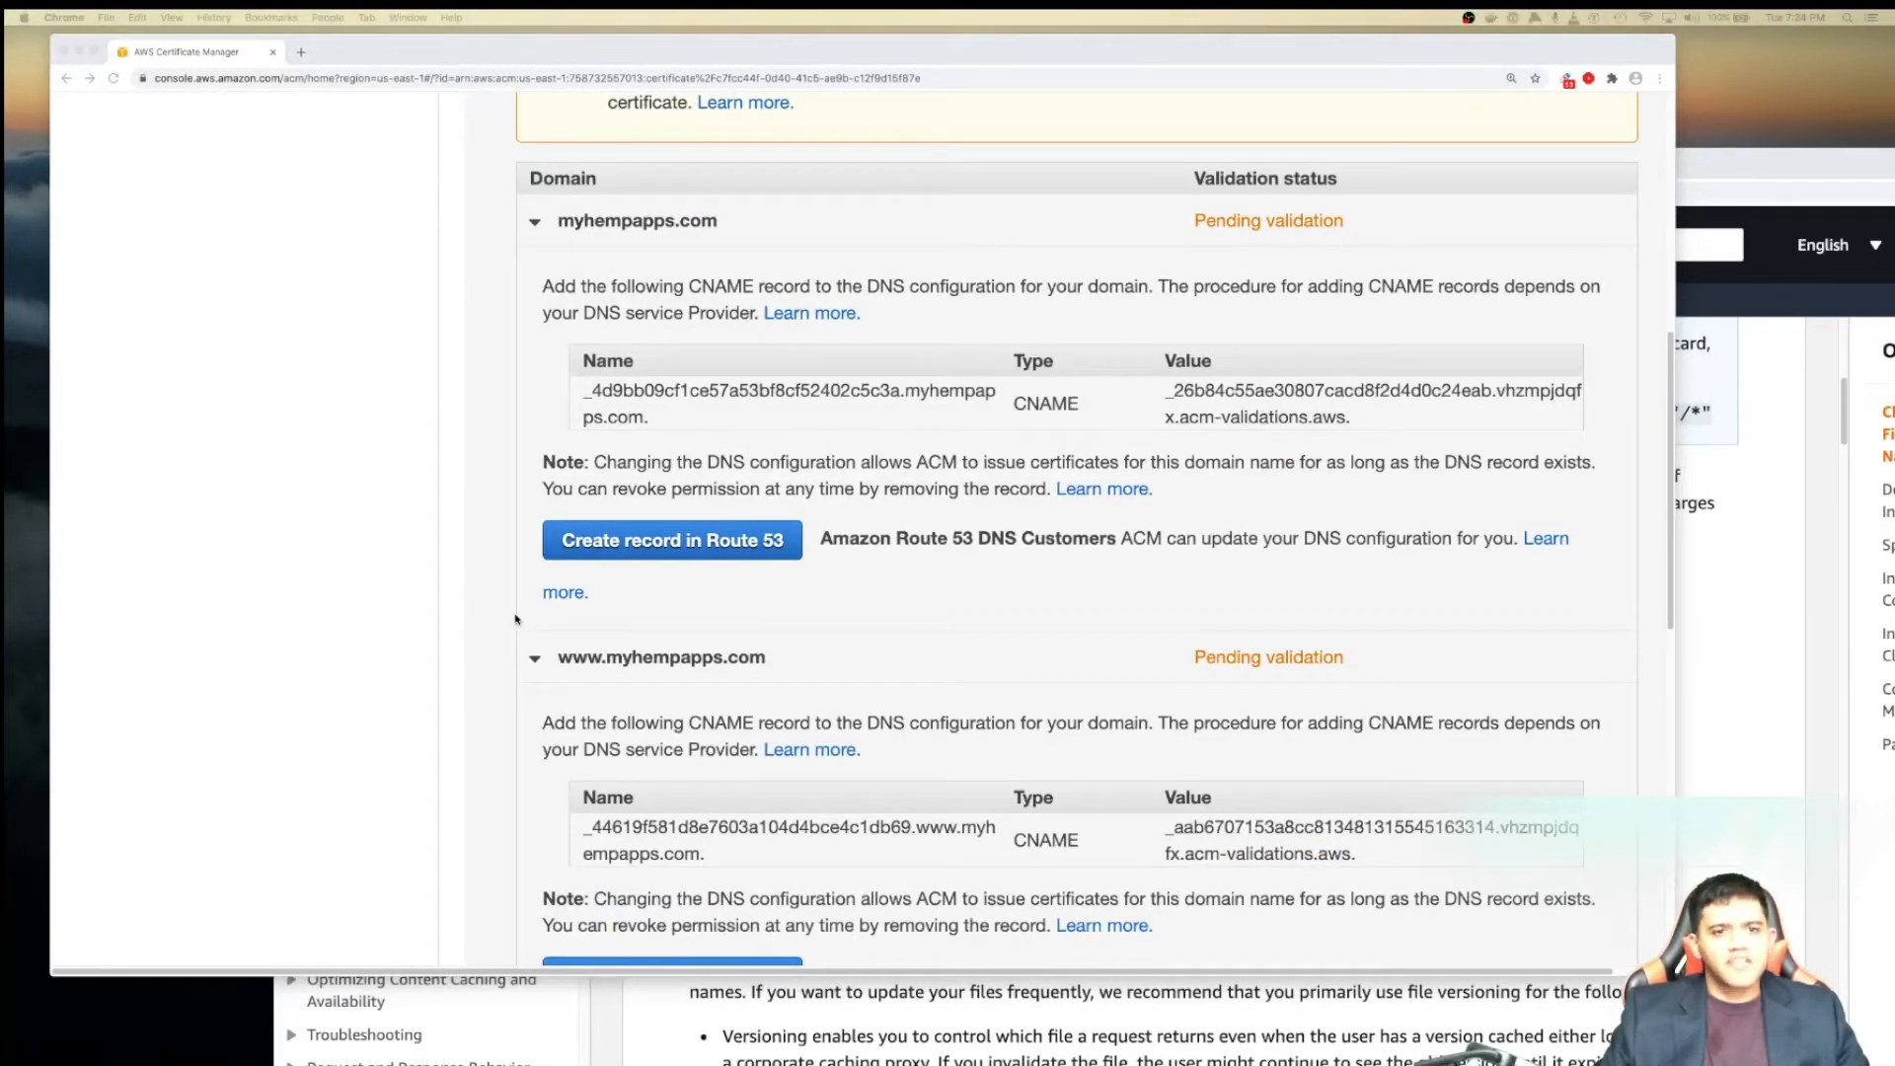
pyautogui.scroll(-1, 508, 528)
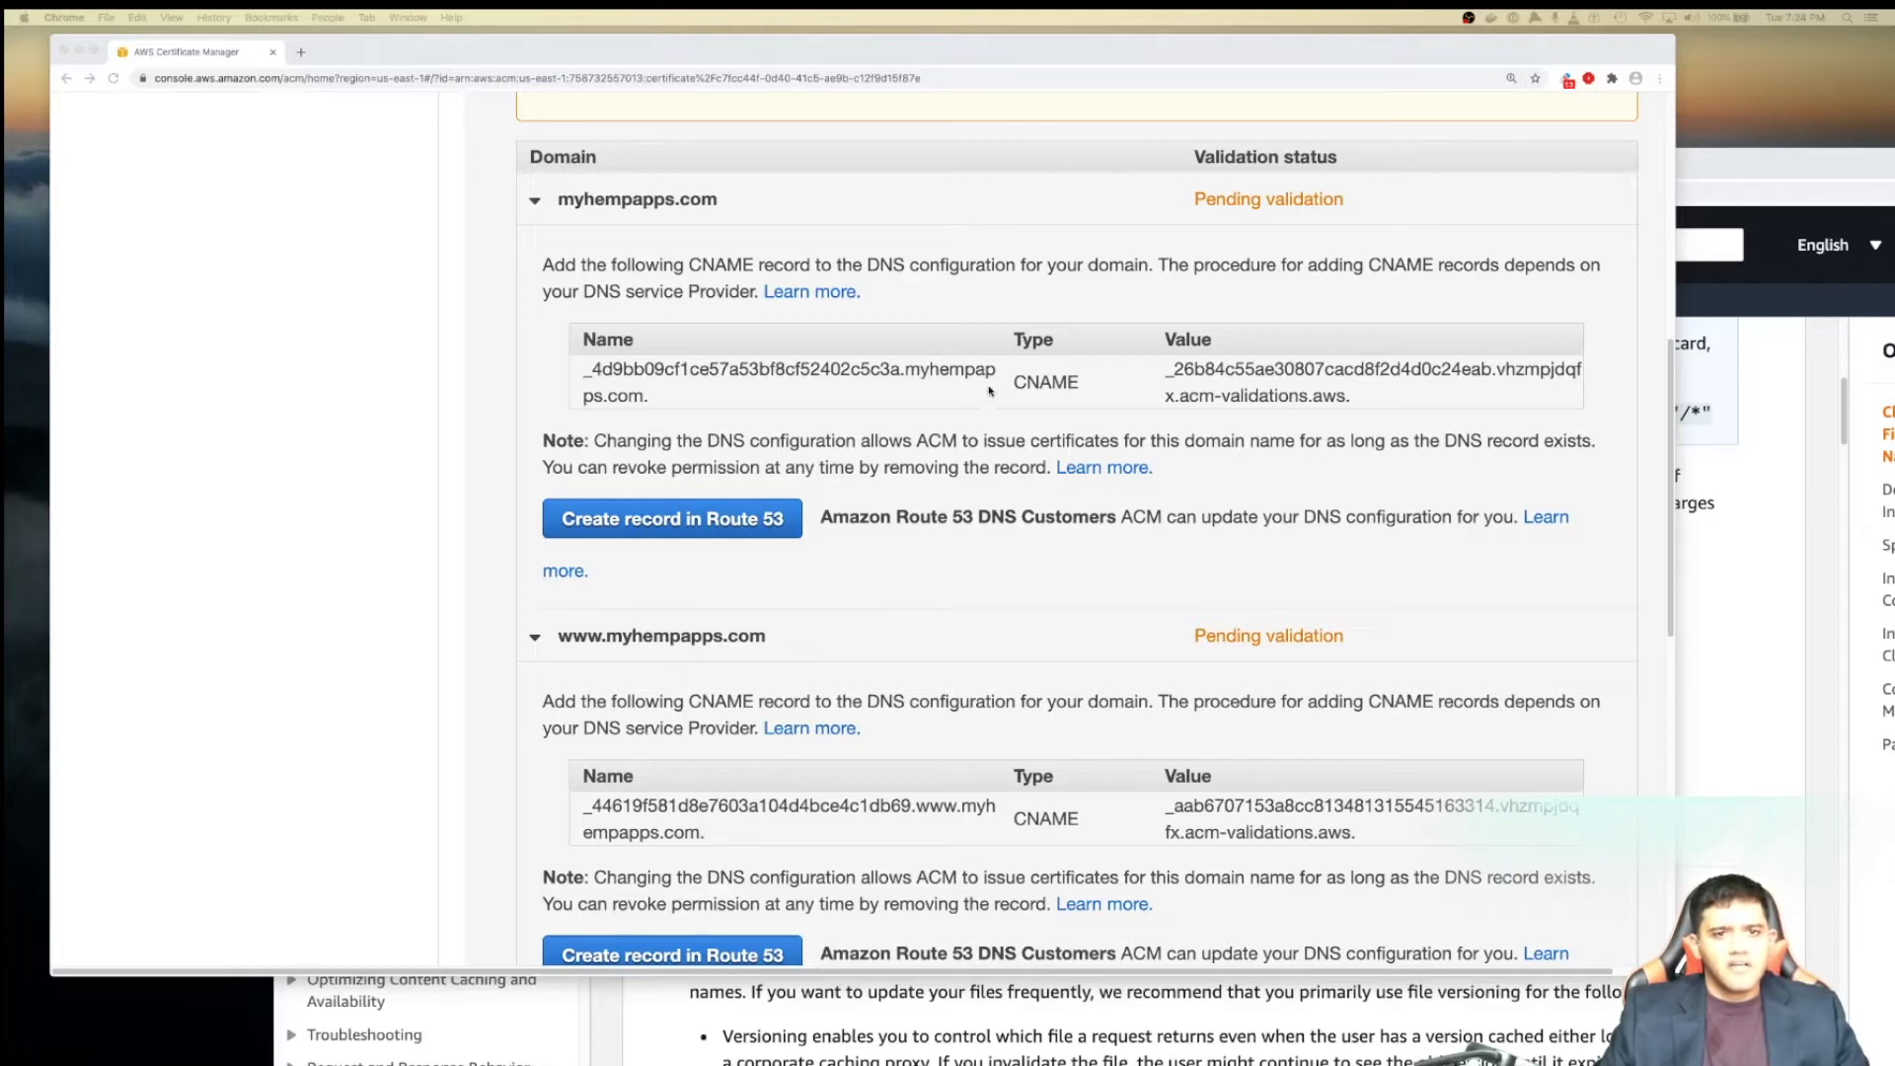
pyautogui.click(705, 530)
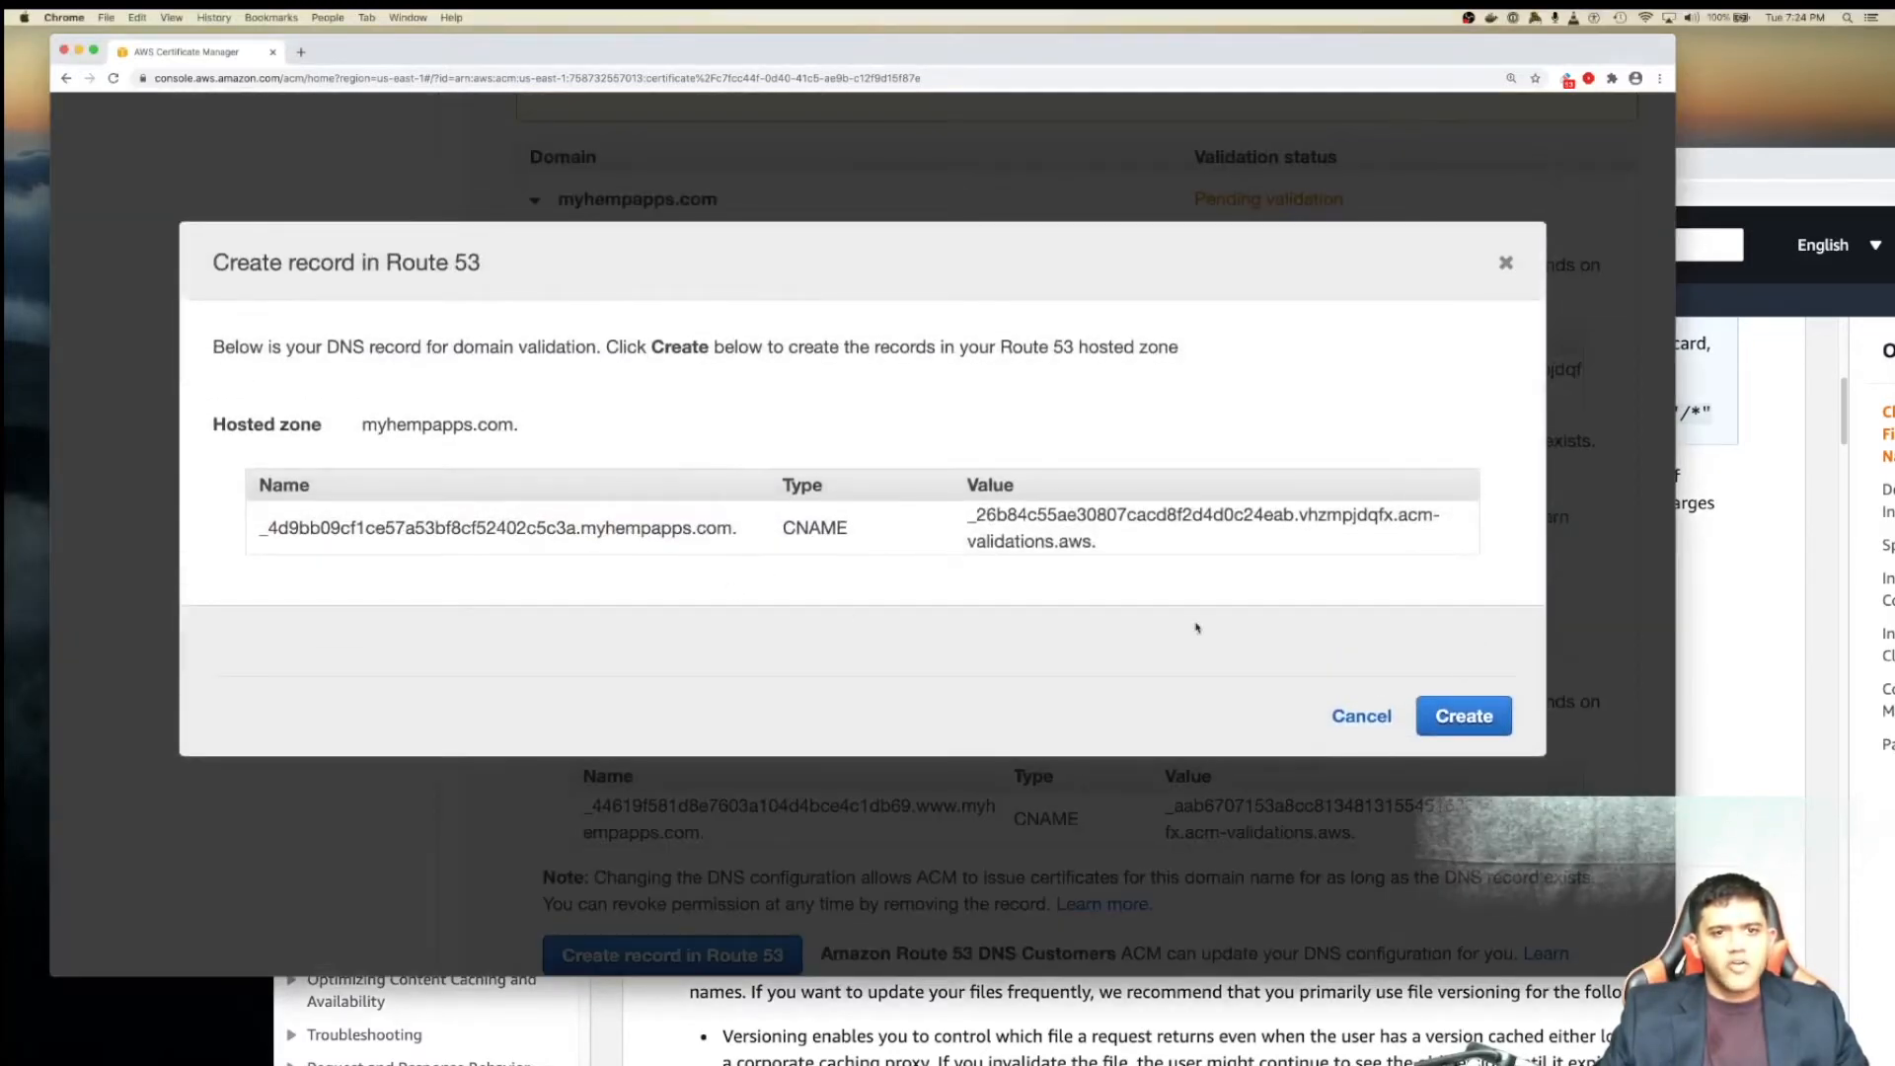
pyautogui.click(1466, 721)
pyautogui.scroll(-5, 837, 587)
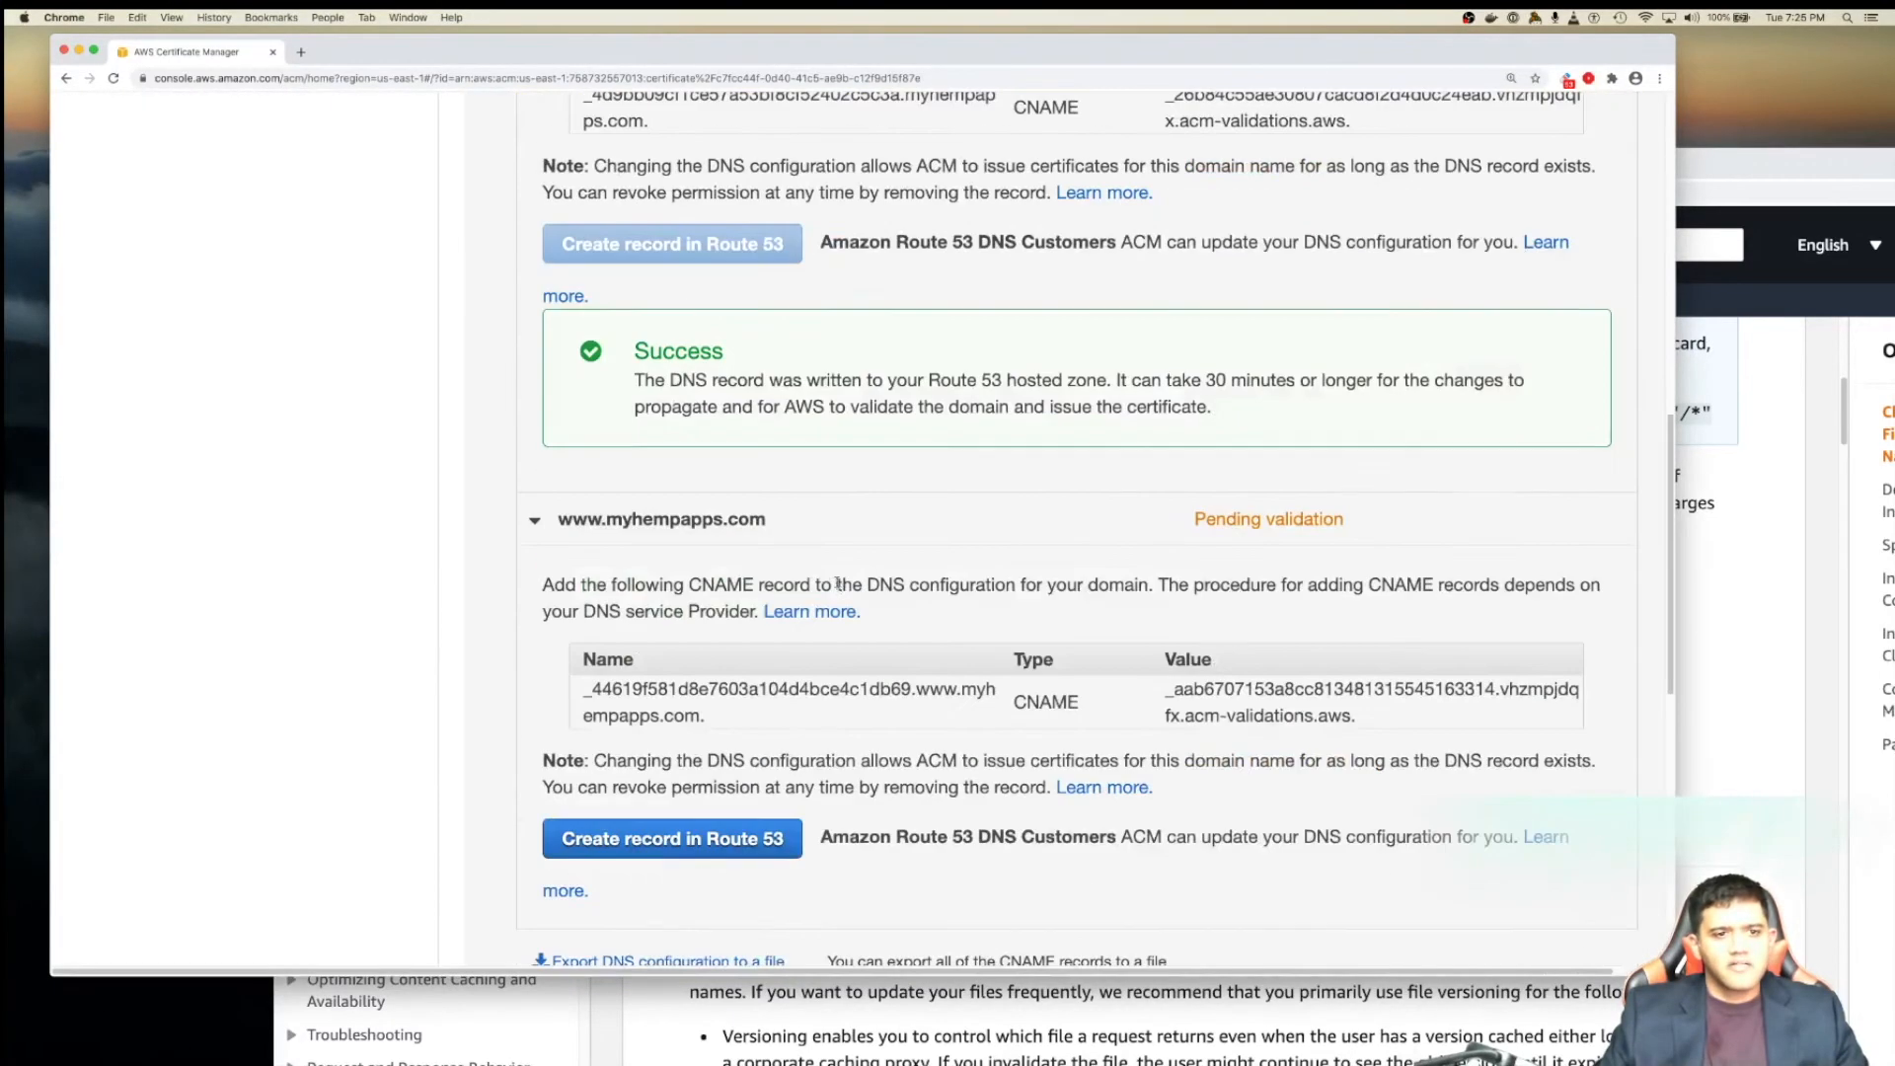
pyautogui.click(731, 712)
pyautogui.click(1464, 716)
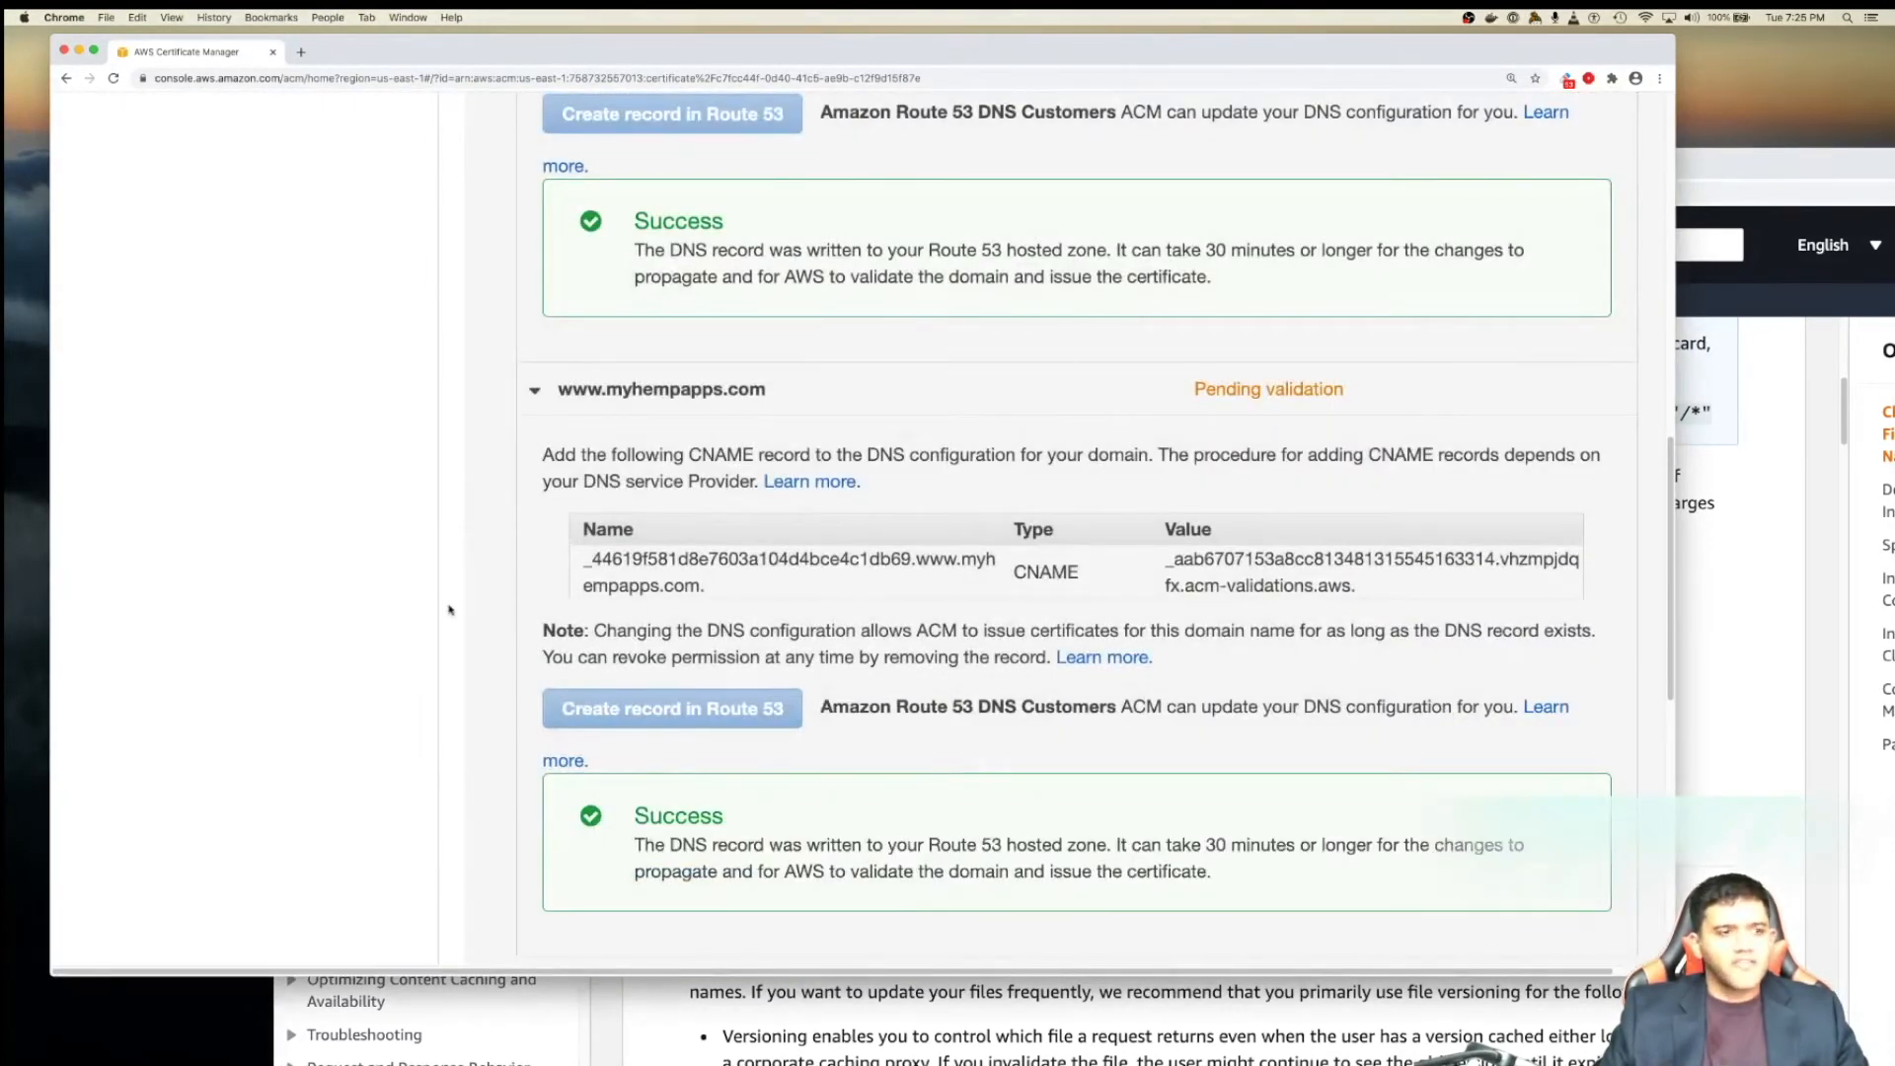
pyautogui.scroll(10, 509, 609)
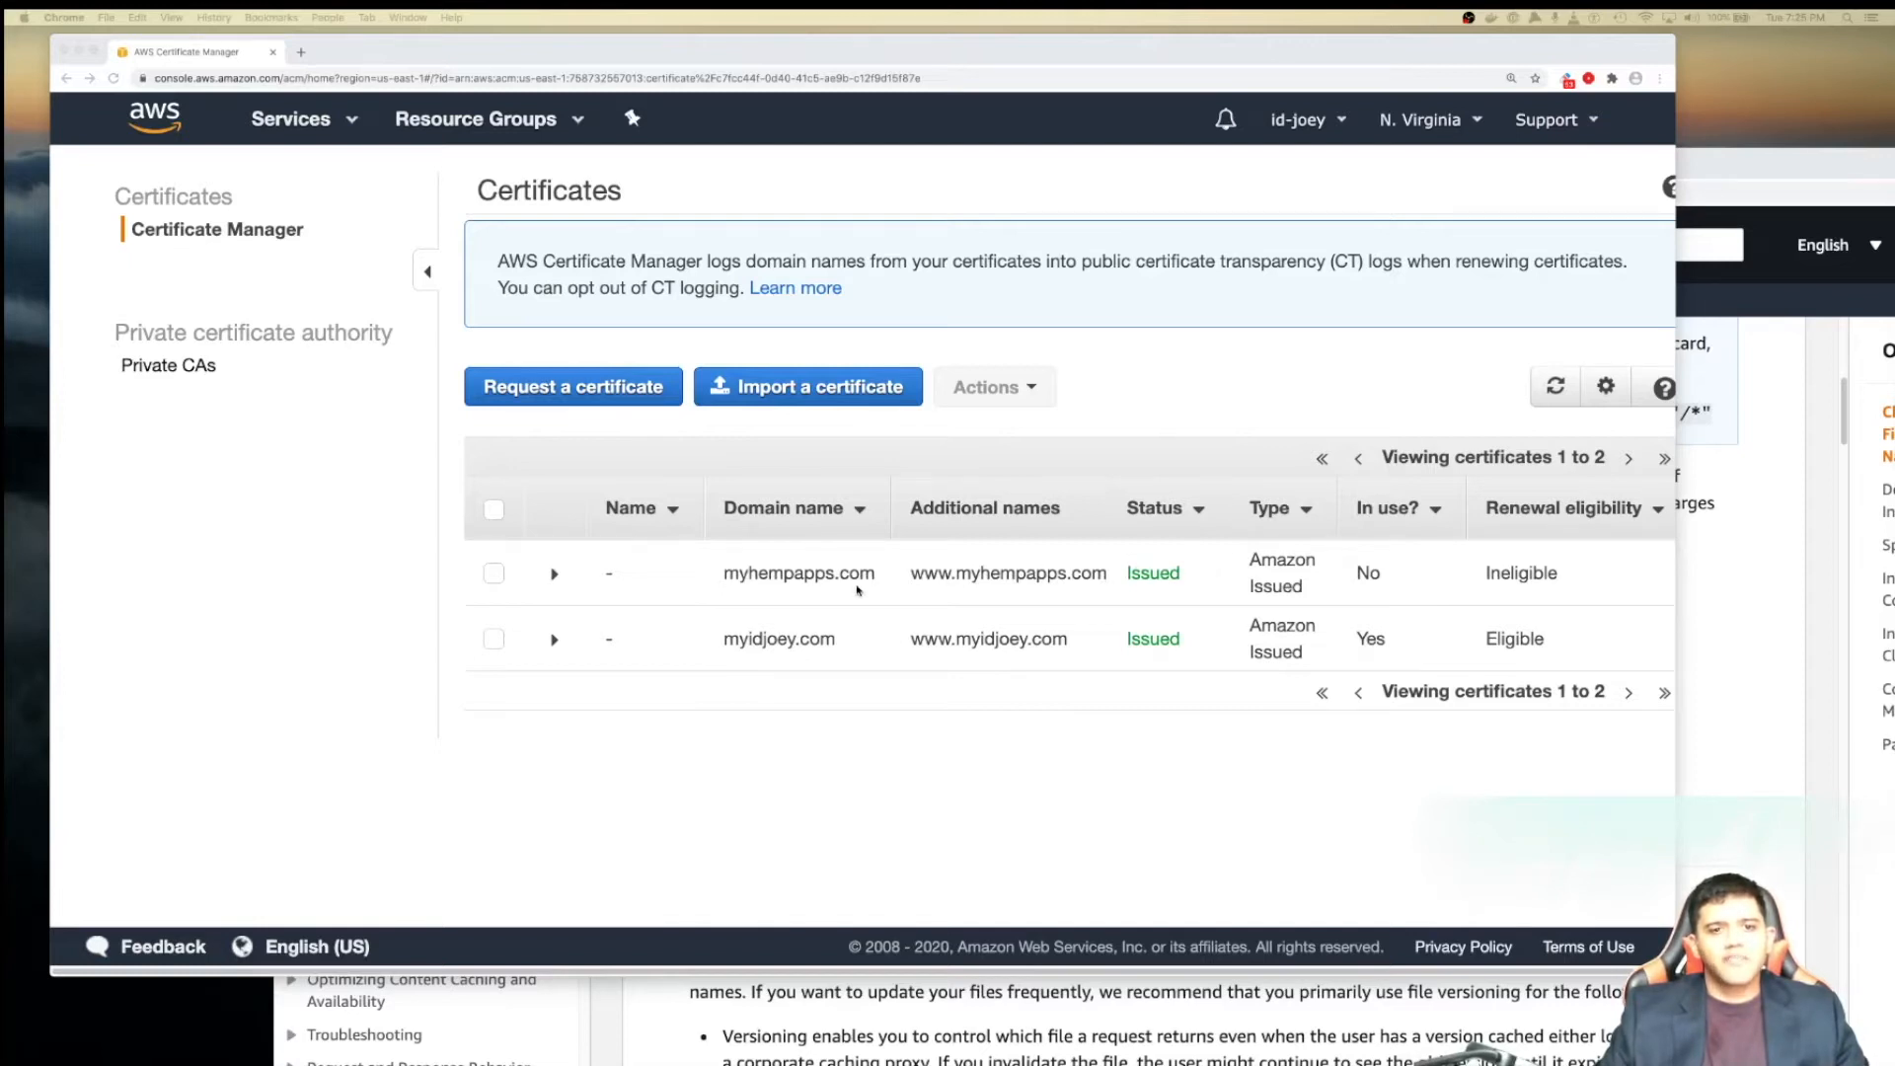
# - Open the CloudFront service and start creating a new distribution
pyautogui.click(296, 123)
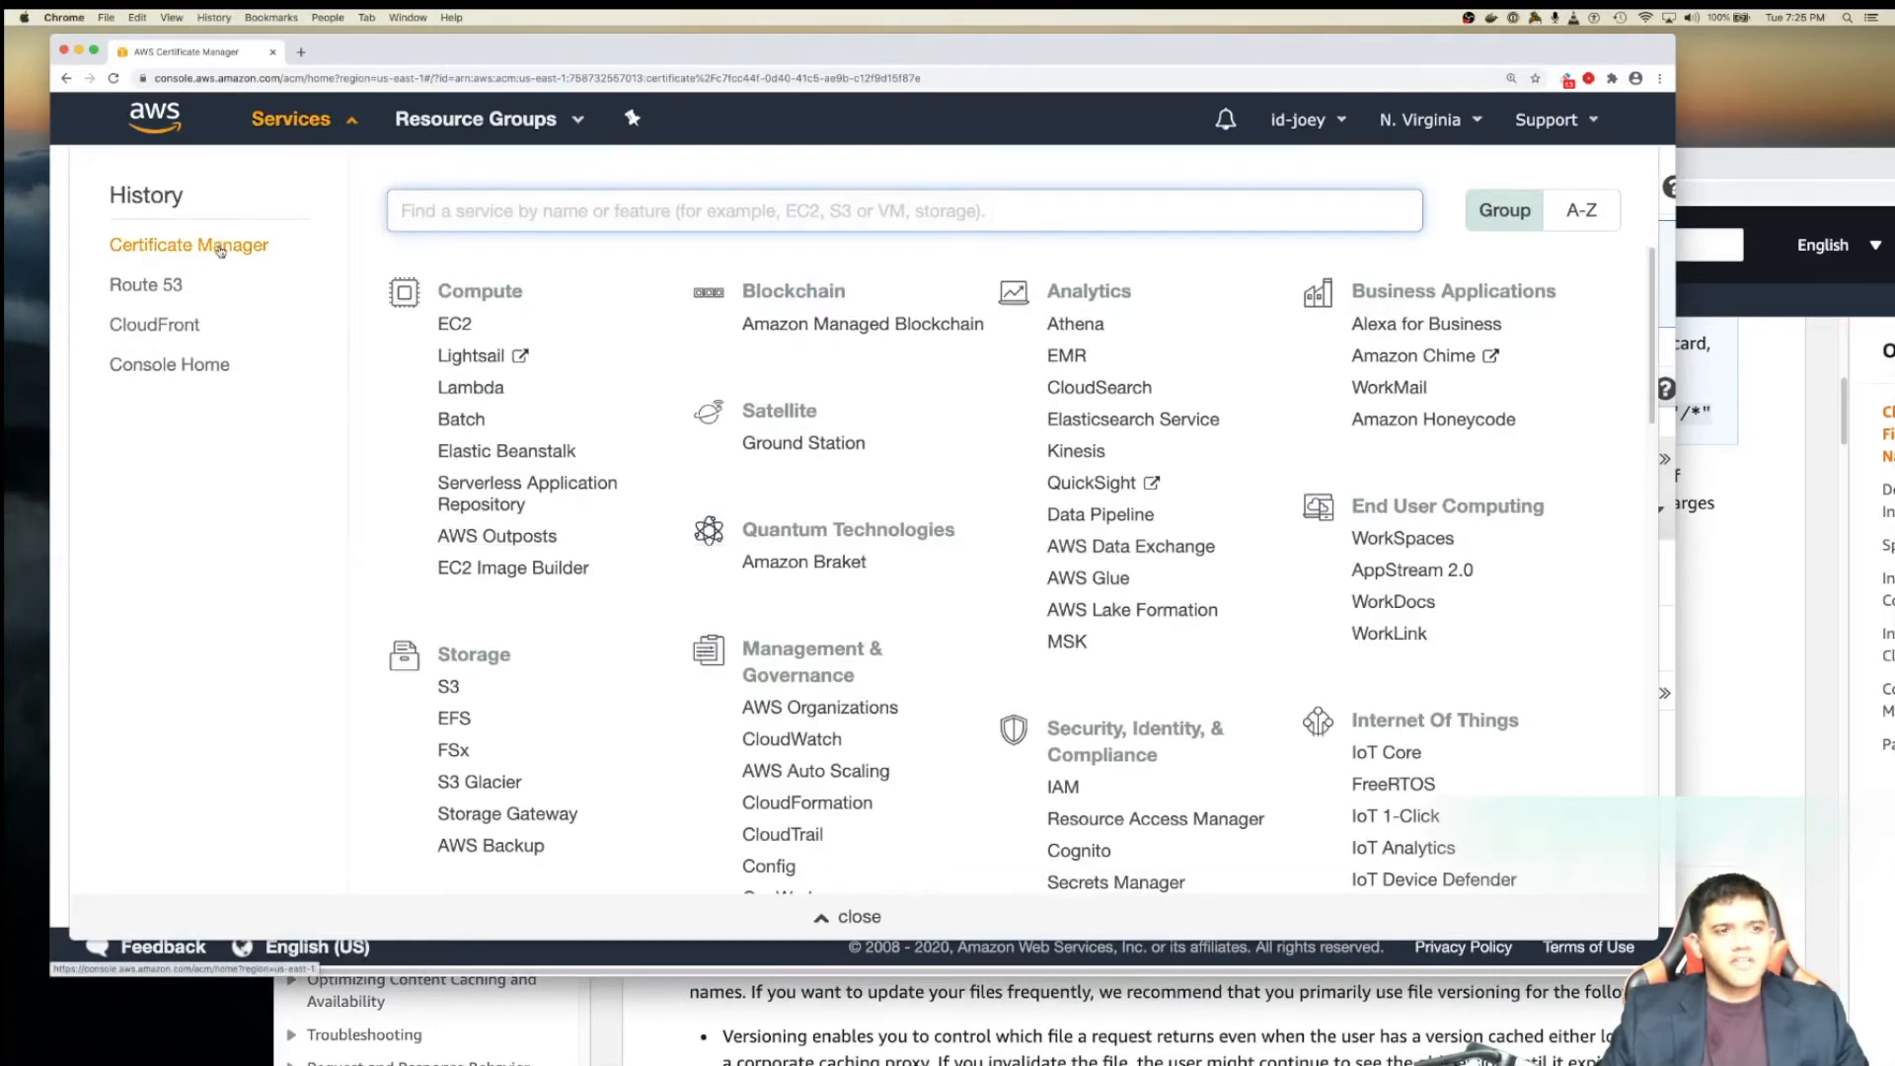
pyautogui.click(155, 325)
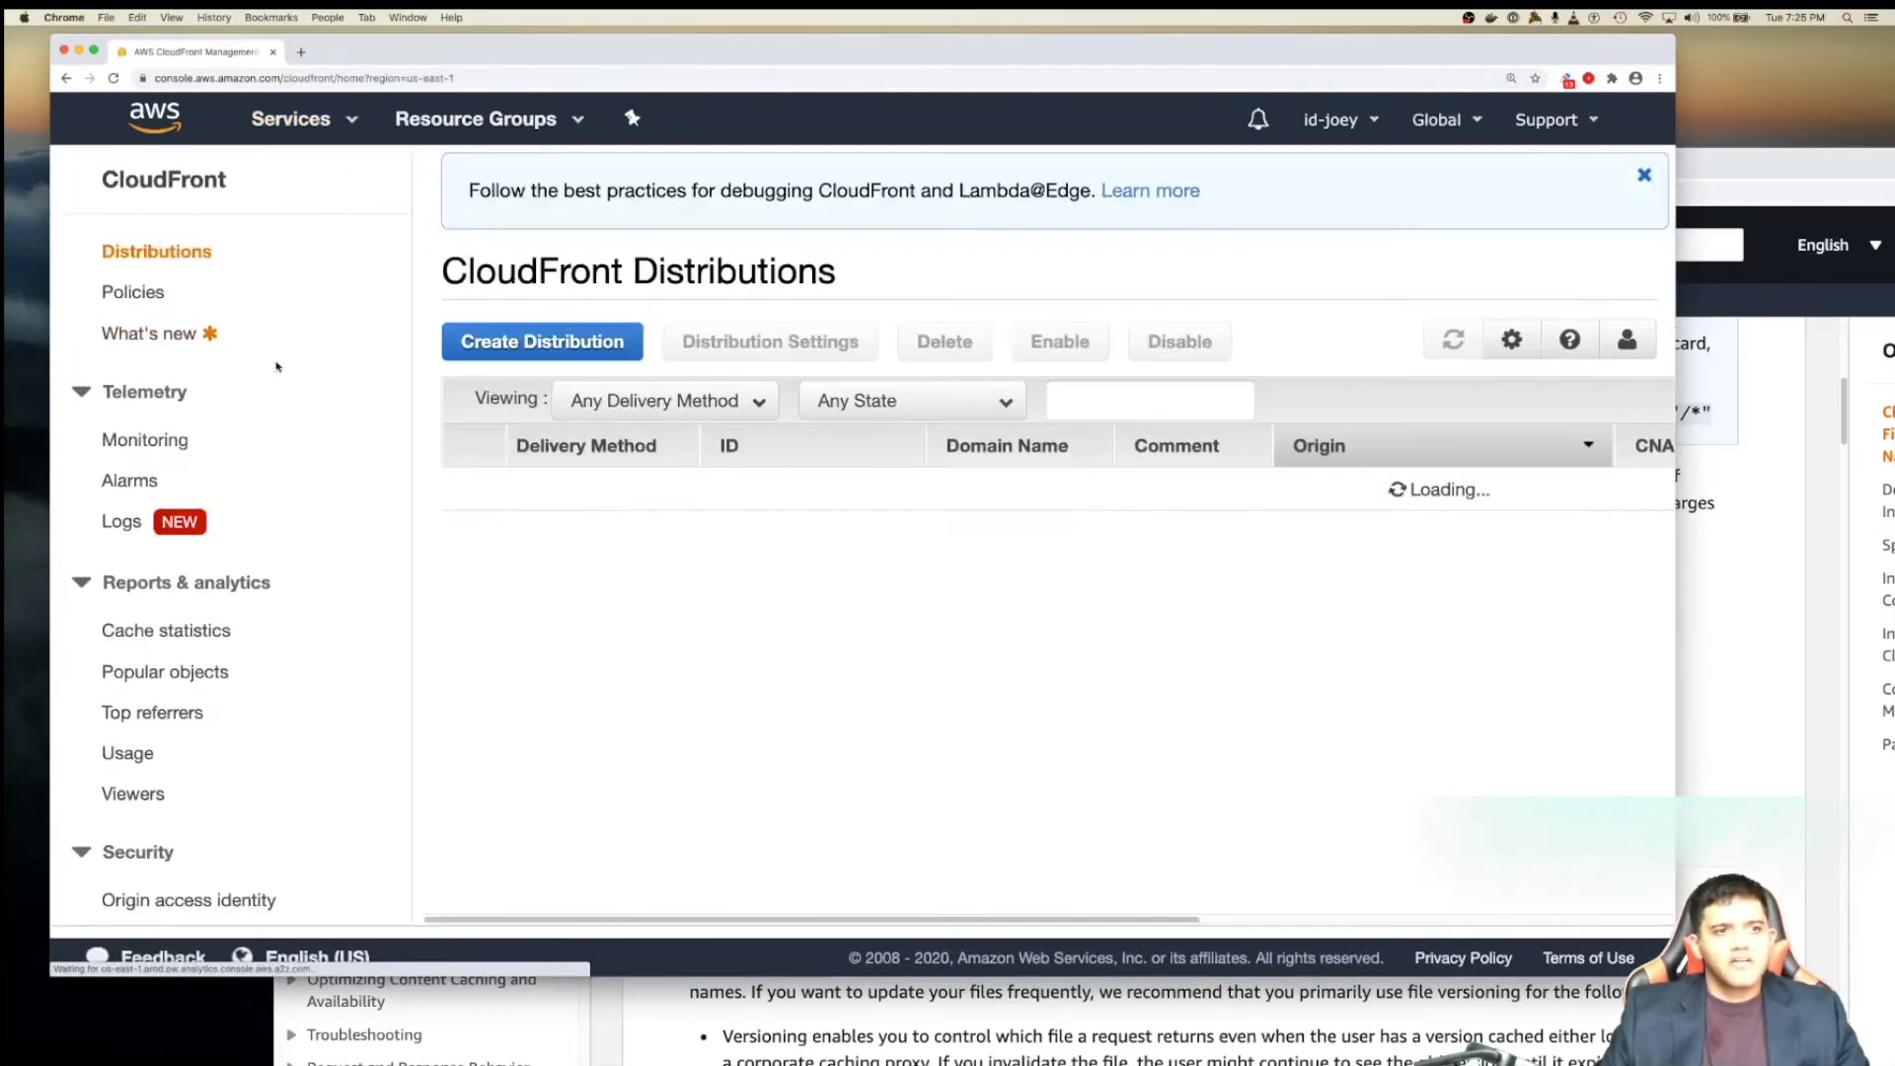
pyautogui.click(510, 345)
pyautogui.click(503, 494)
# - Set the distribution's origin domain name to the S3 bucket myhempapps.com.s3.amazonaws.com
pyautogui.click(822, 269)
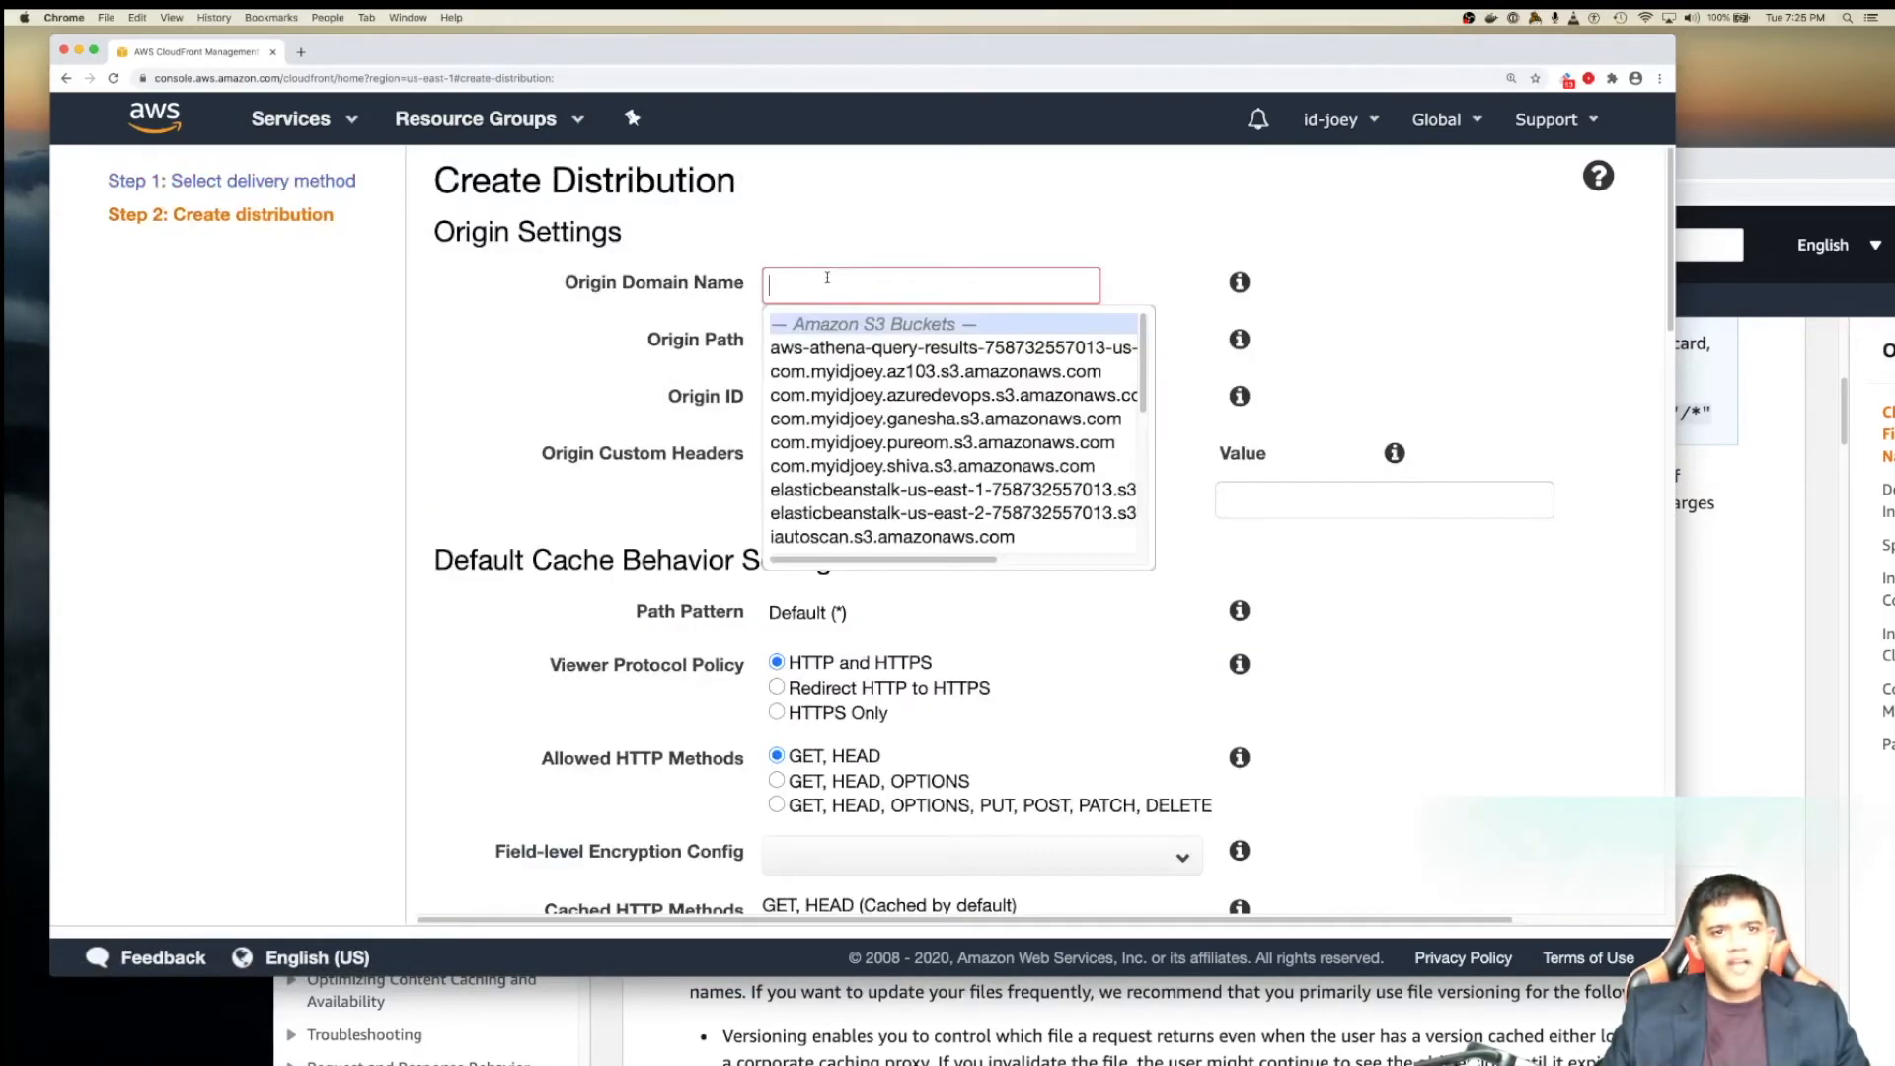
pyautogui.scroll(-2, 849, 487)
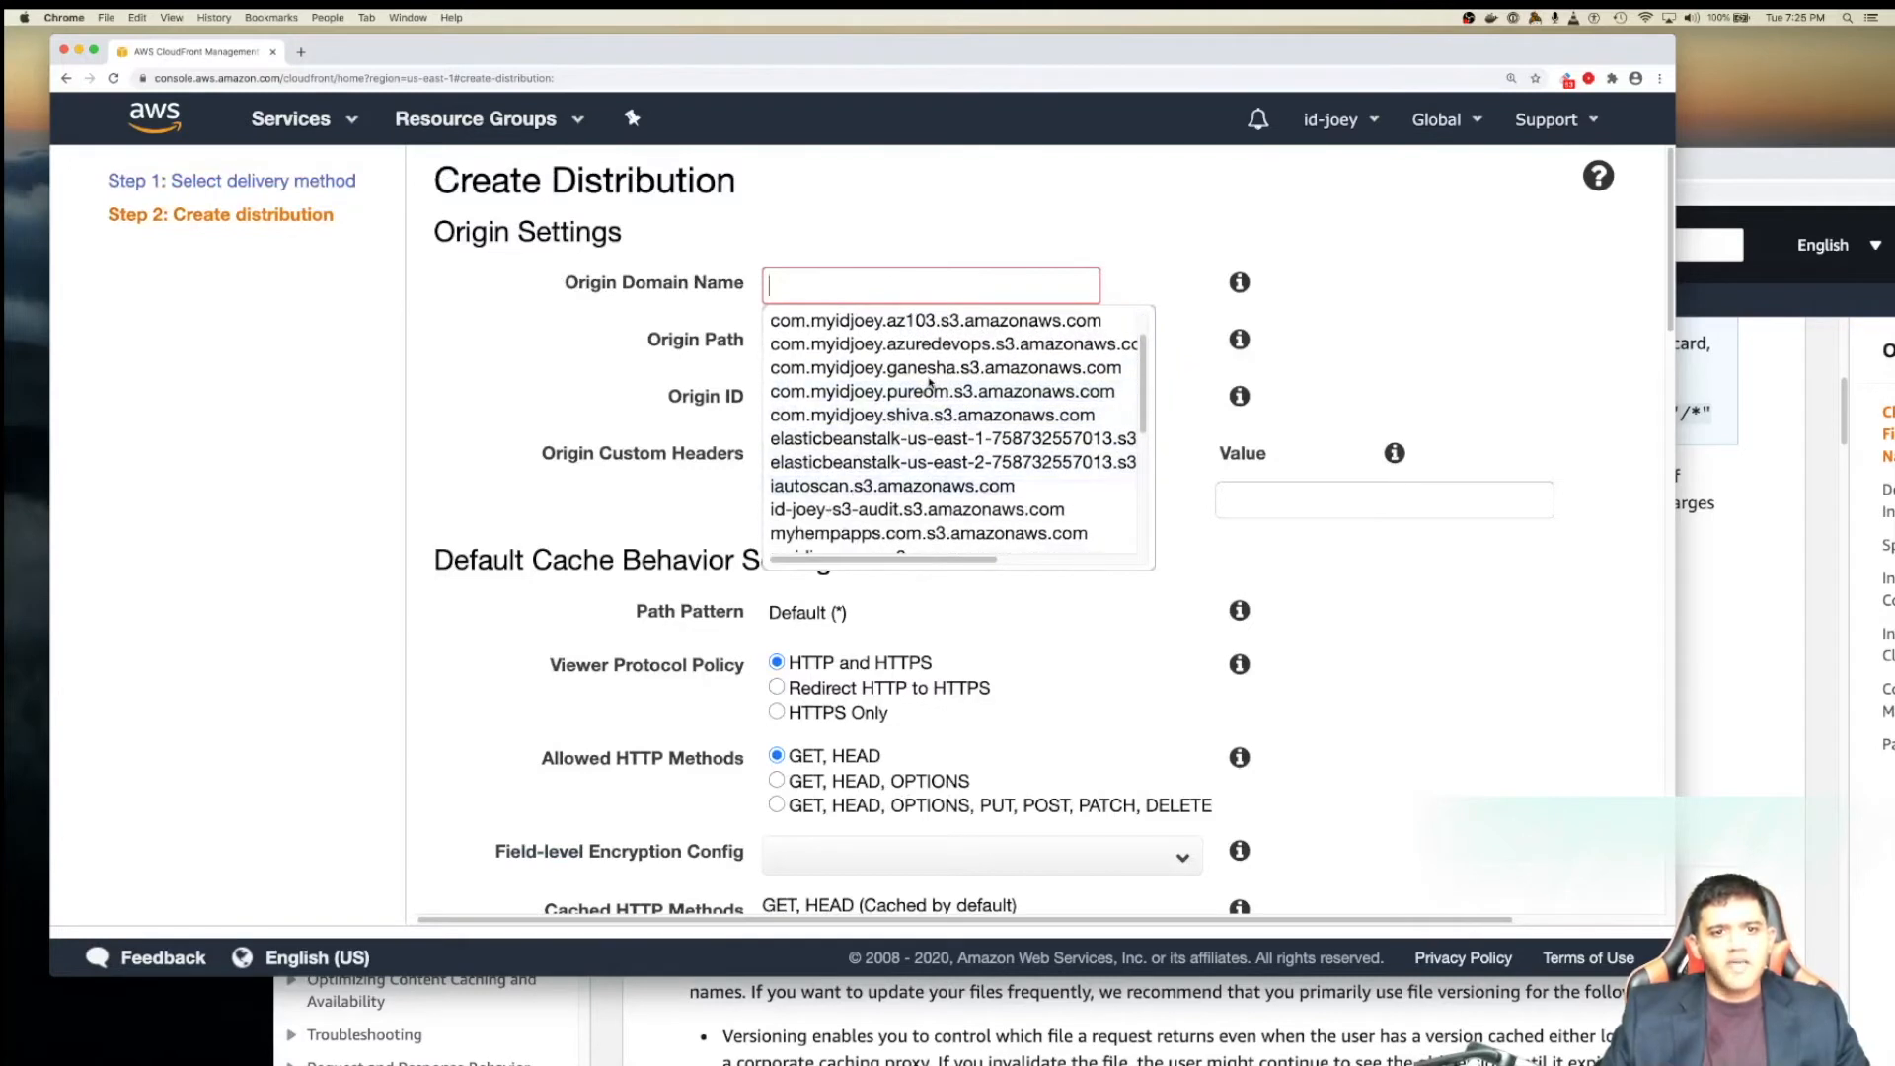
pyautogui.scroll(2, 930, 384)
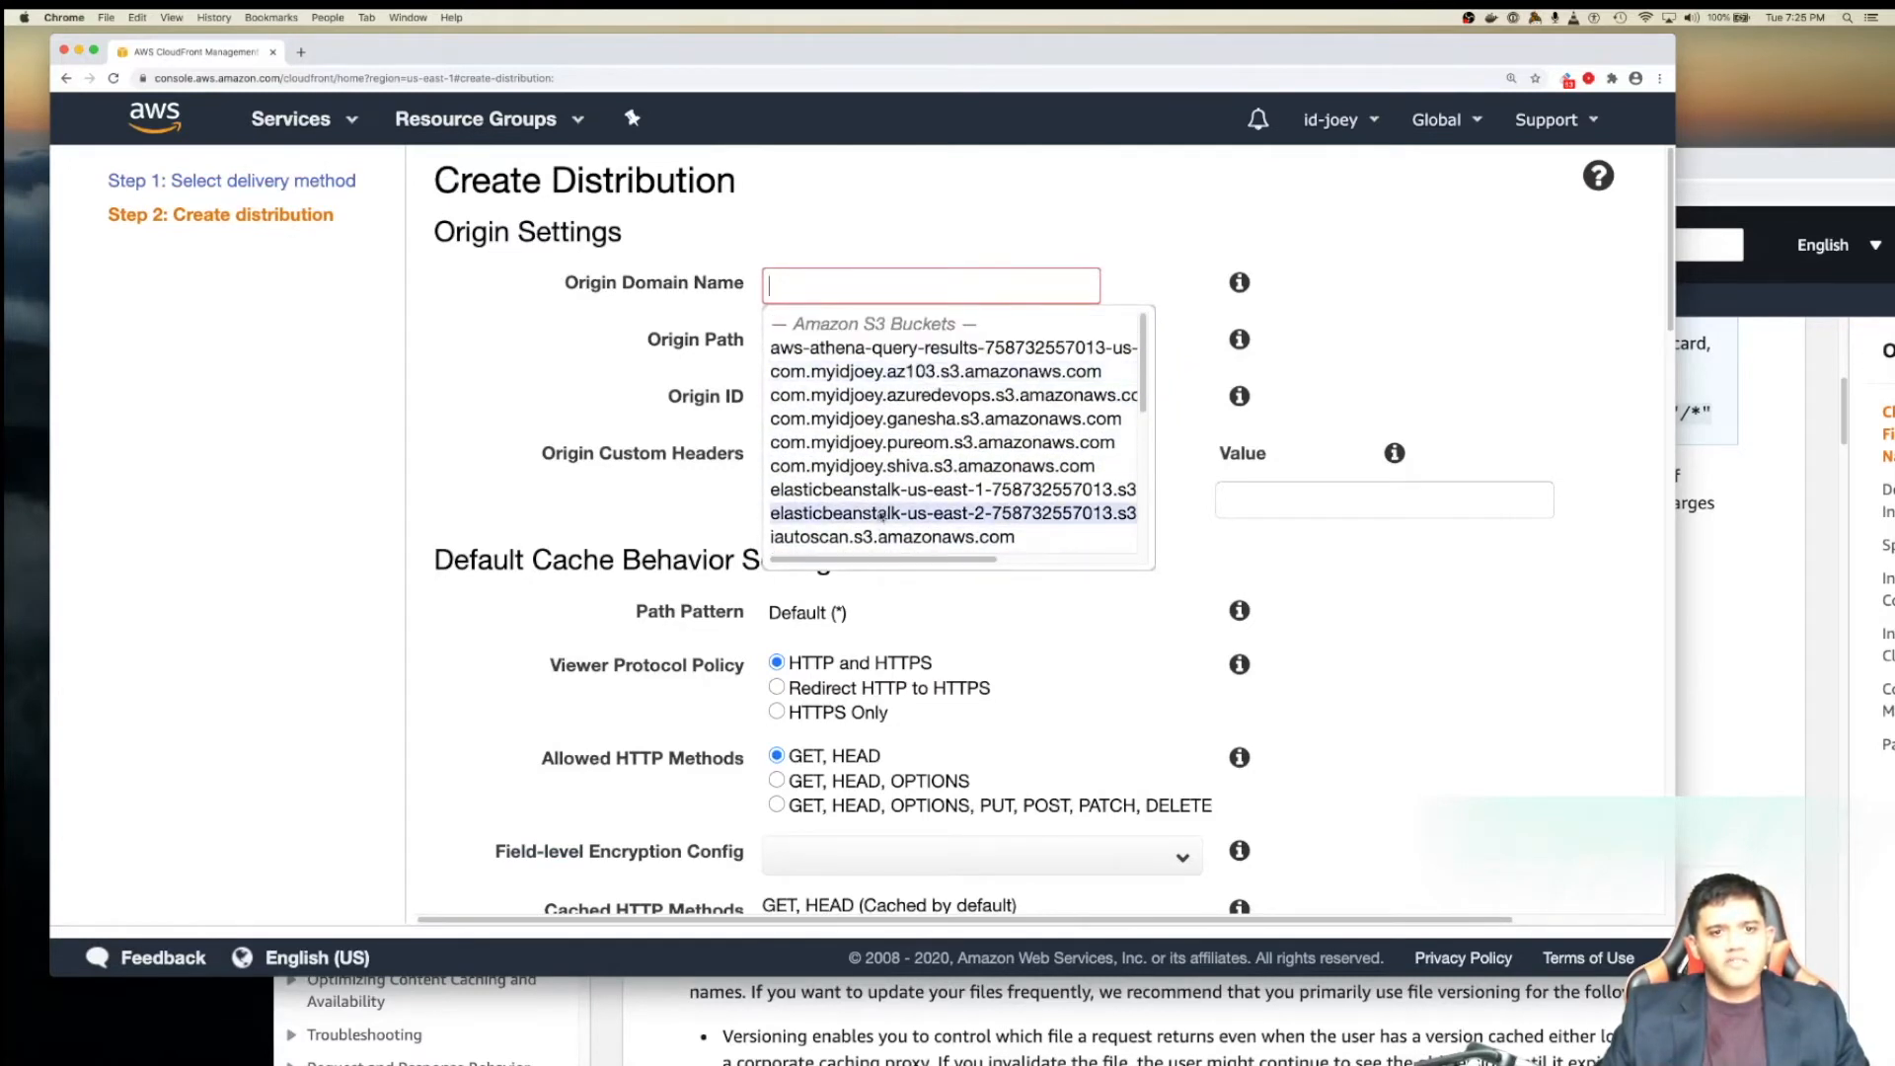
pyautogui.moveTo(1144, 405); pyautogui.dragTo(1144, 439)
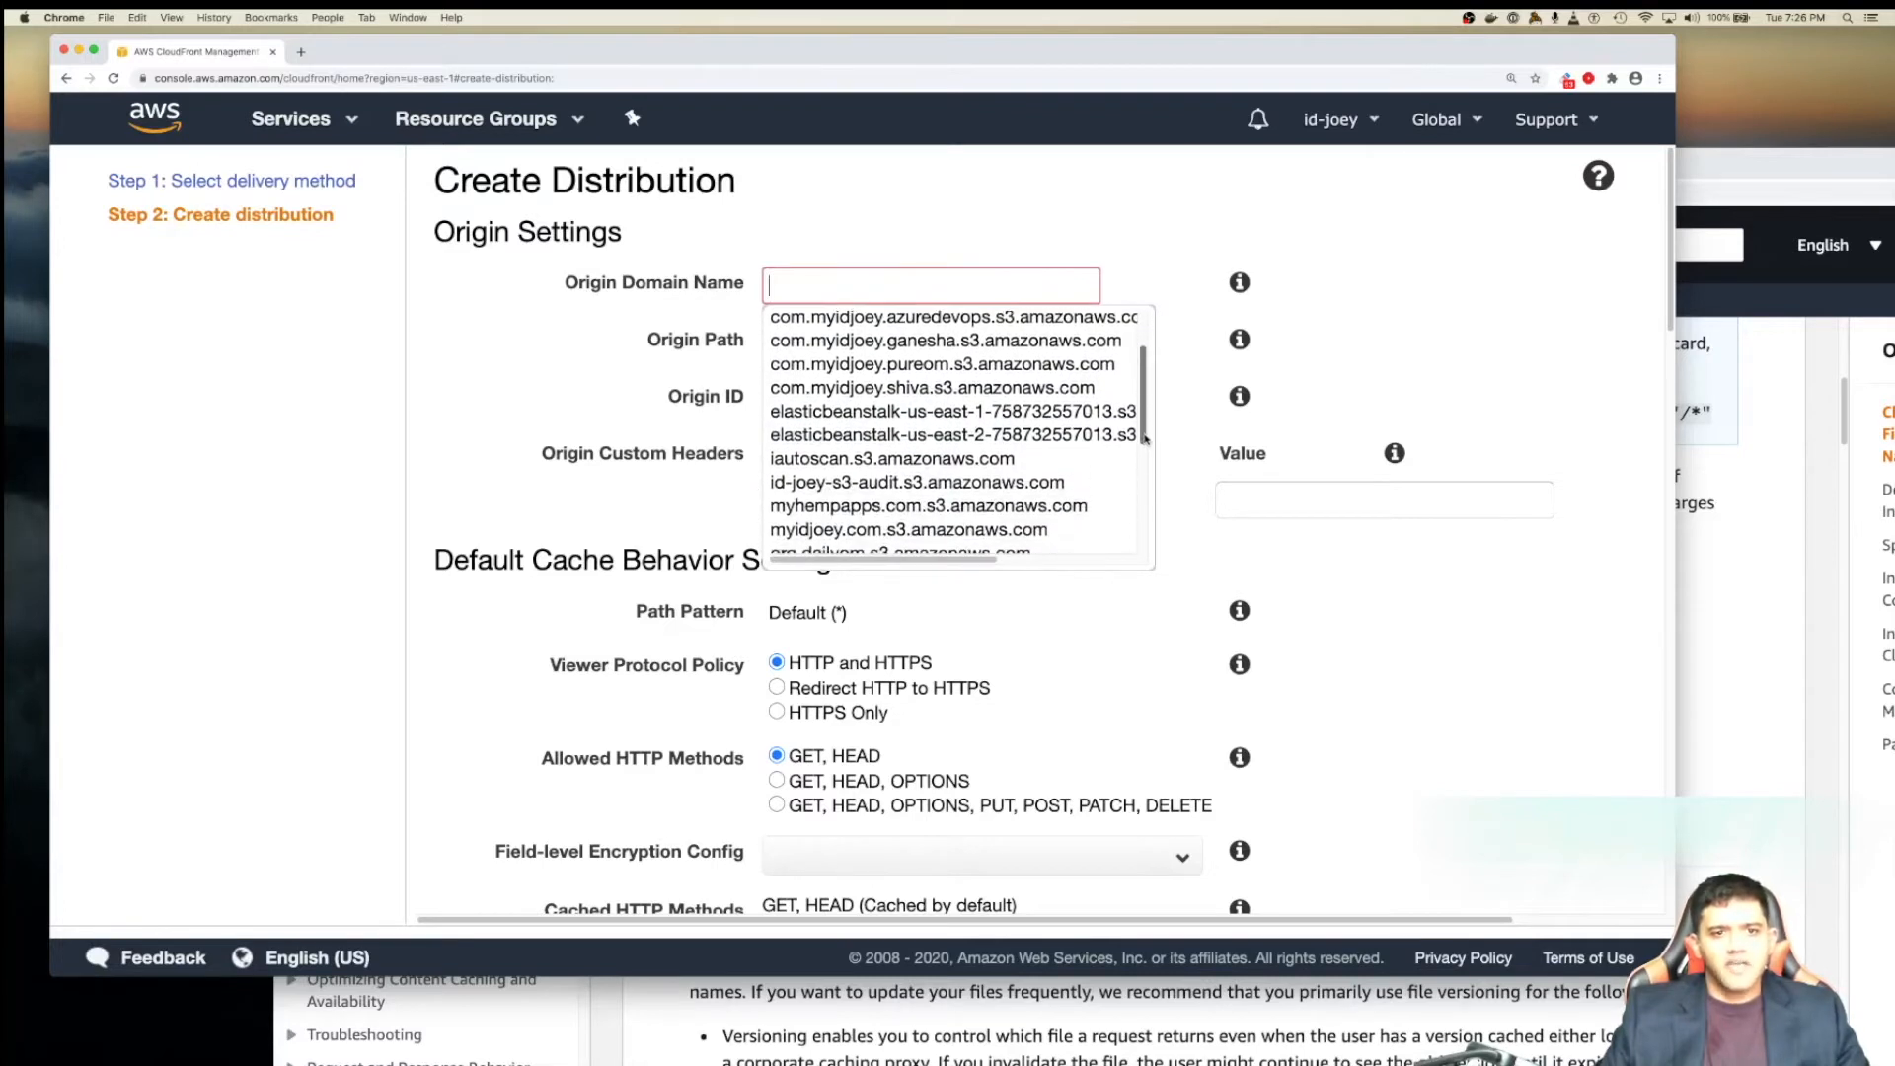
pyautogui.click(976, 507)
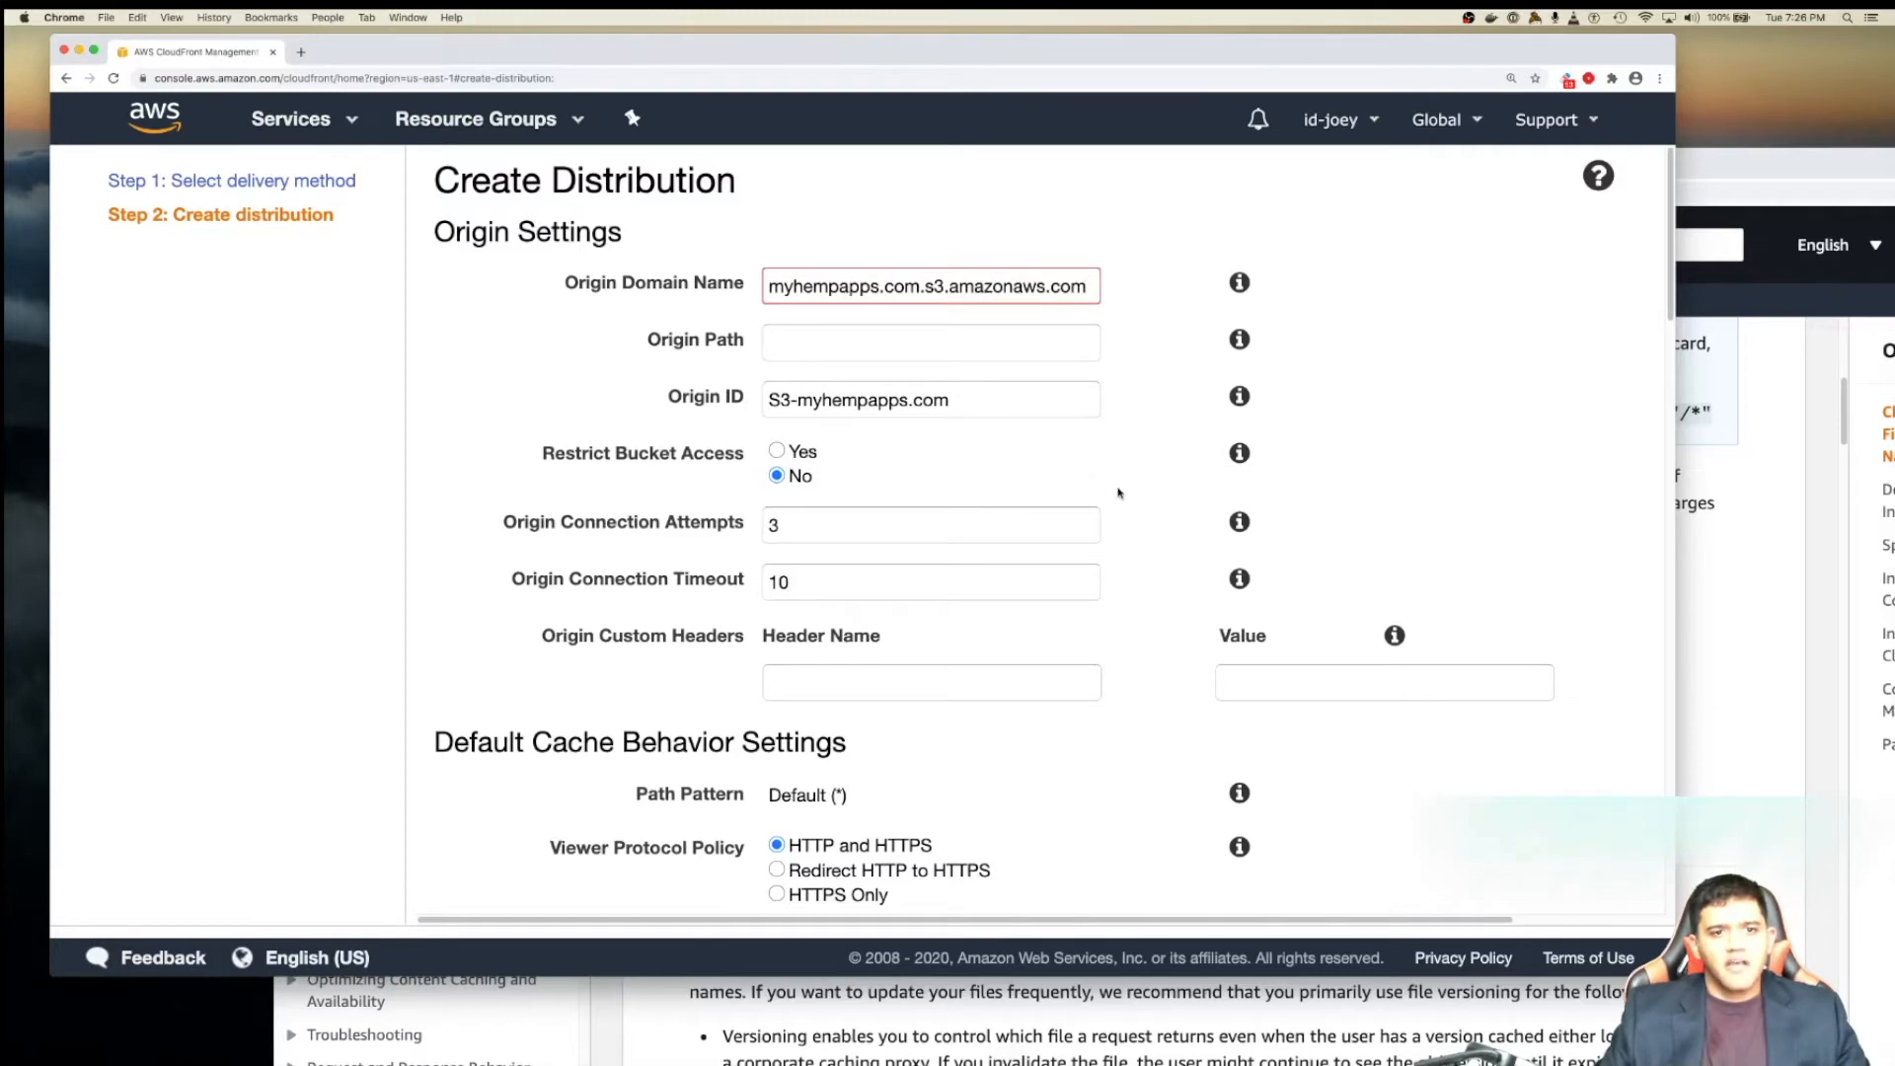
pyautogui.scroll(-3, 1133, 496)
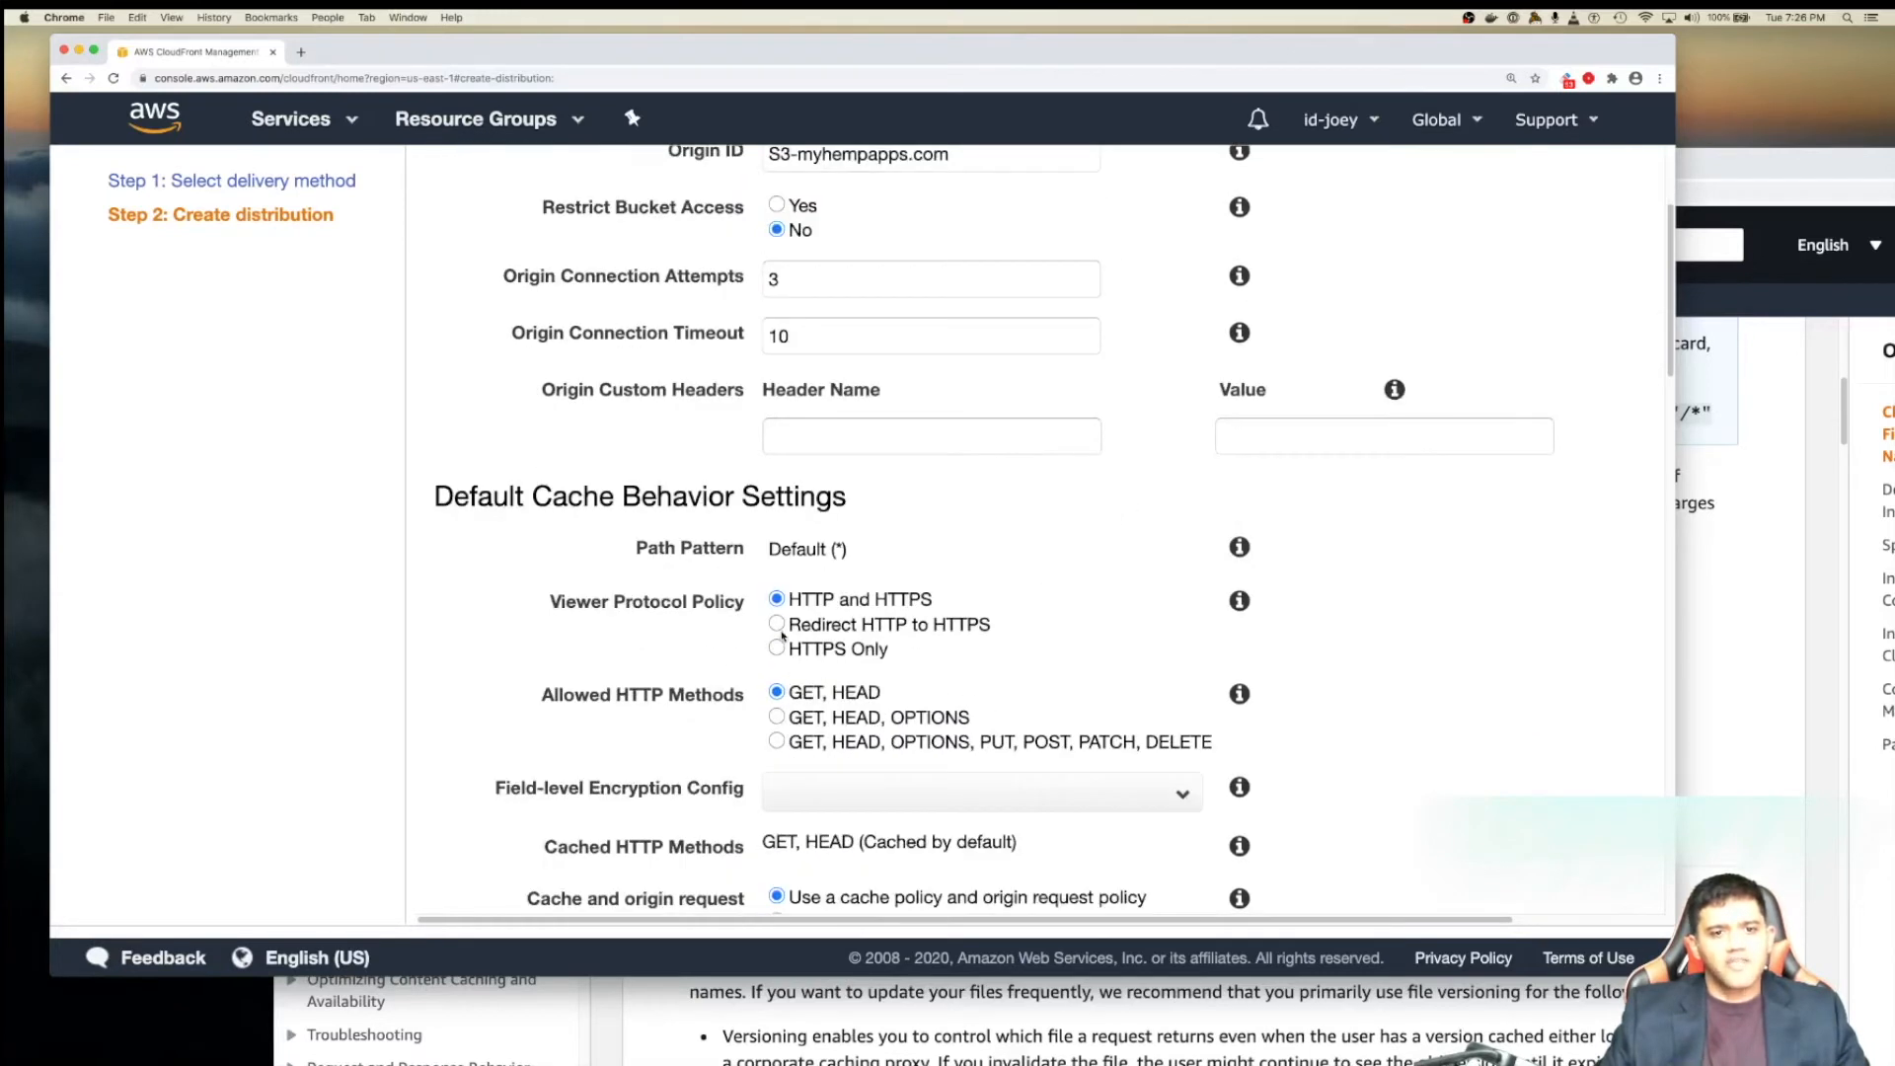
pyautogui.click(778, 625)
pyautogui.scroll(-6, 1076, 593)
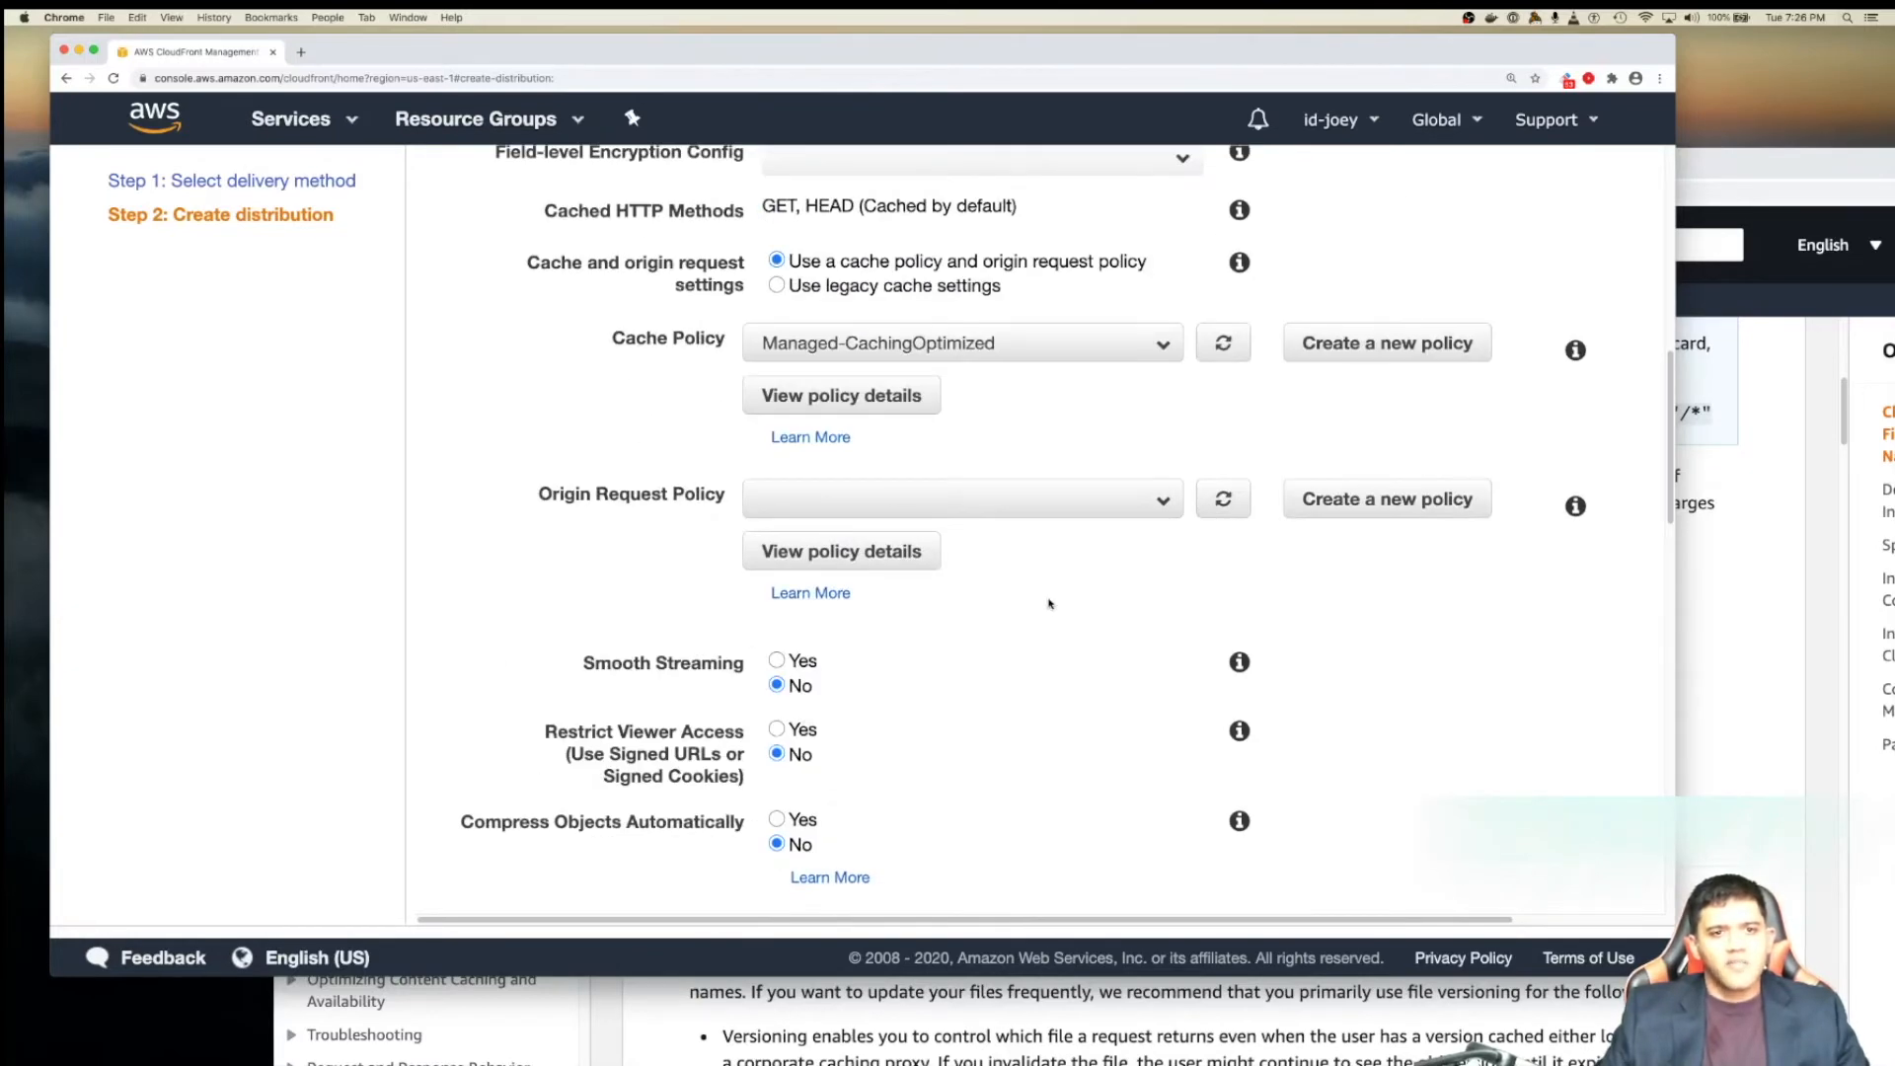
pyautogui.scroll(-4, 1049, 603)
pyautogui.scroll(-5, 1027, 604)
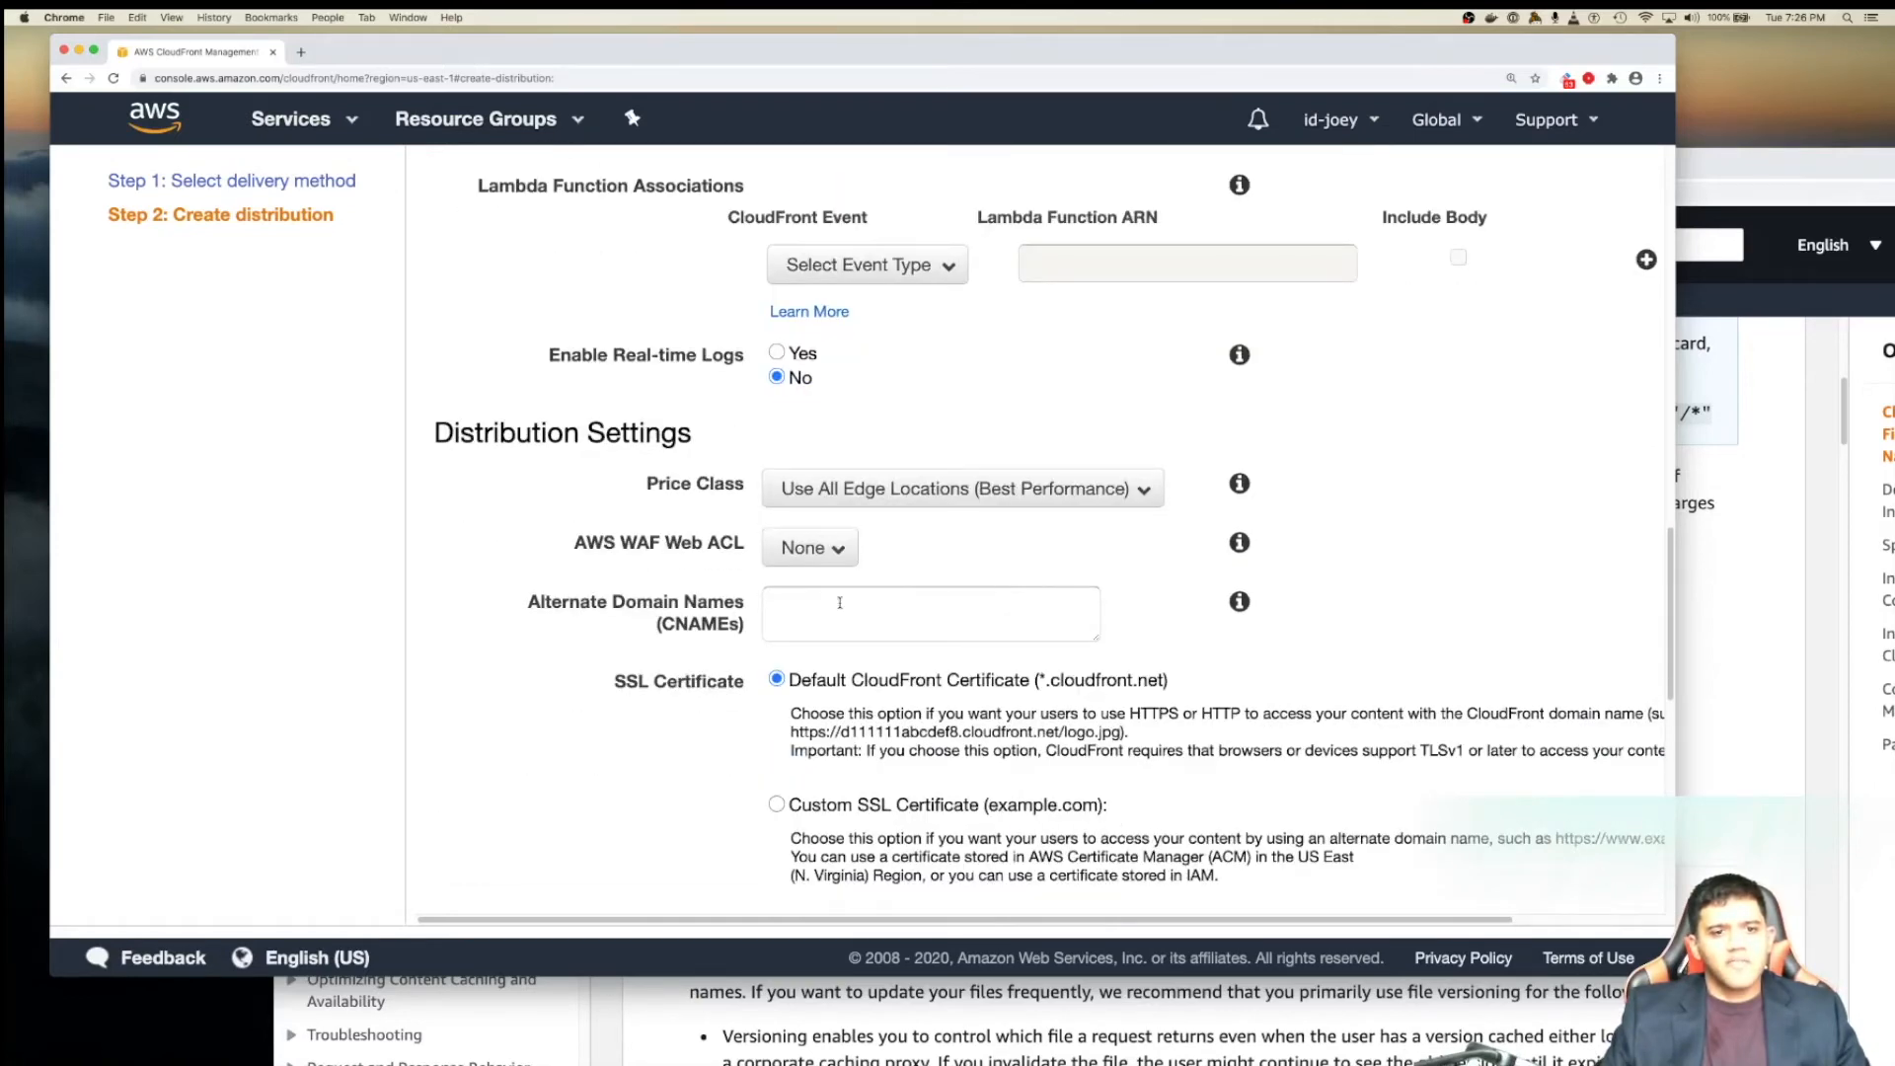
pyautogui.scroll(-1, 890, 603)
pyautogui.scroll(-2, 648, 606)
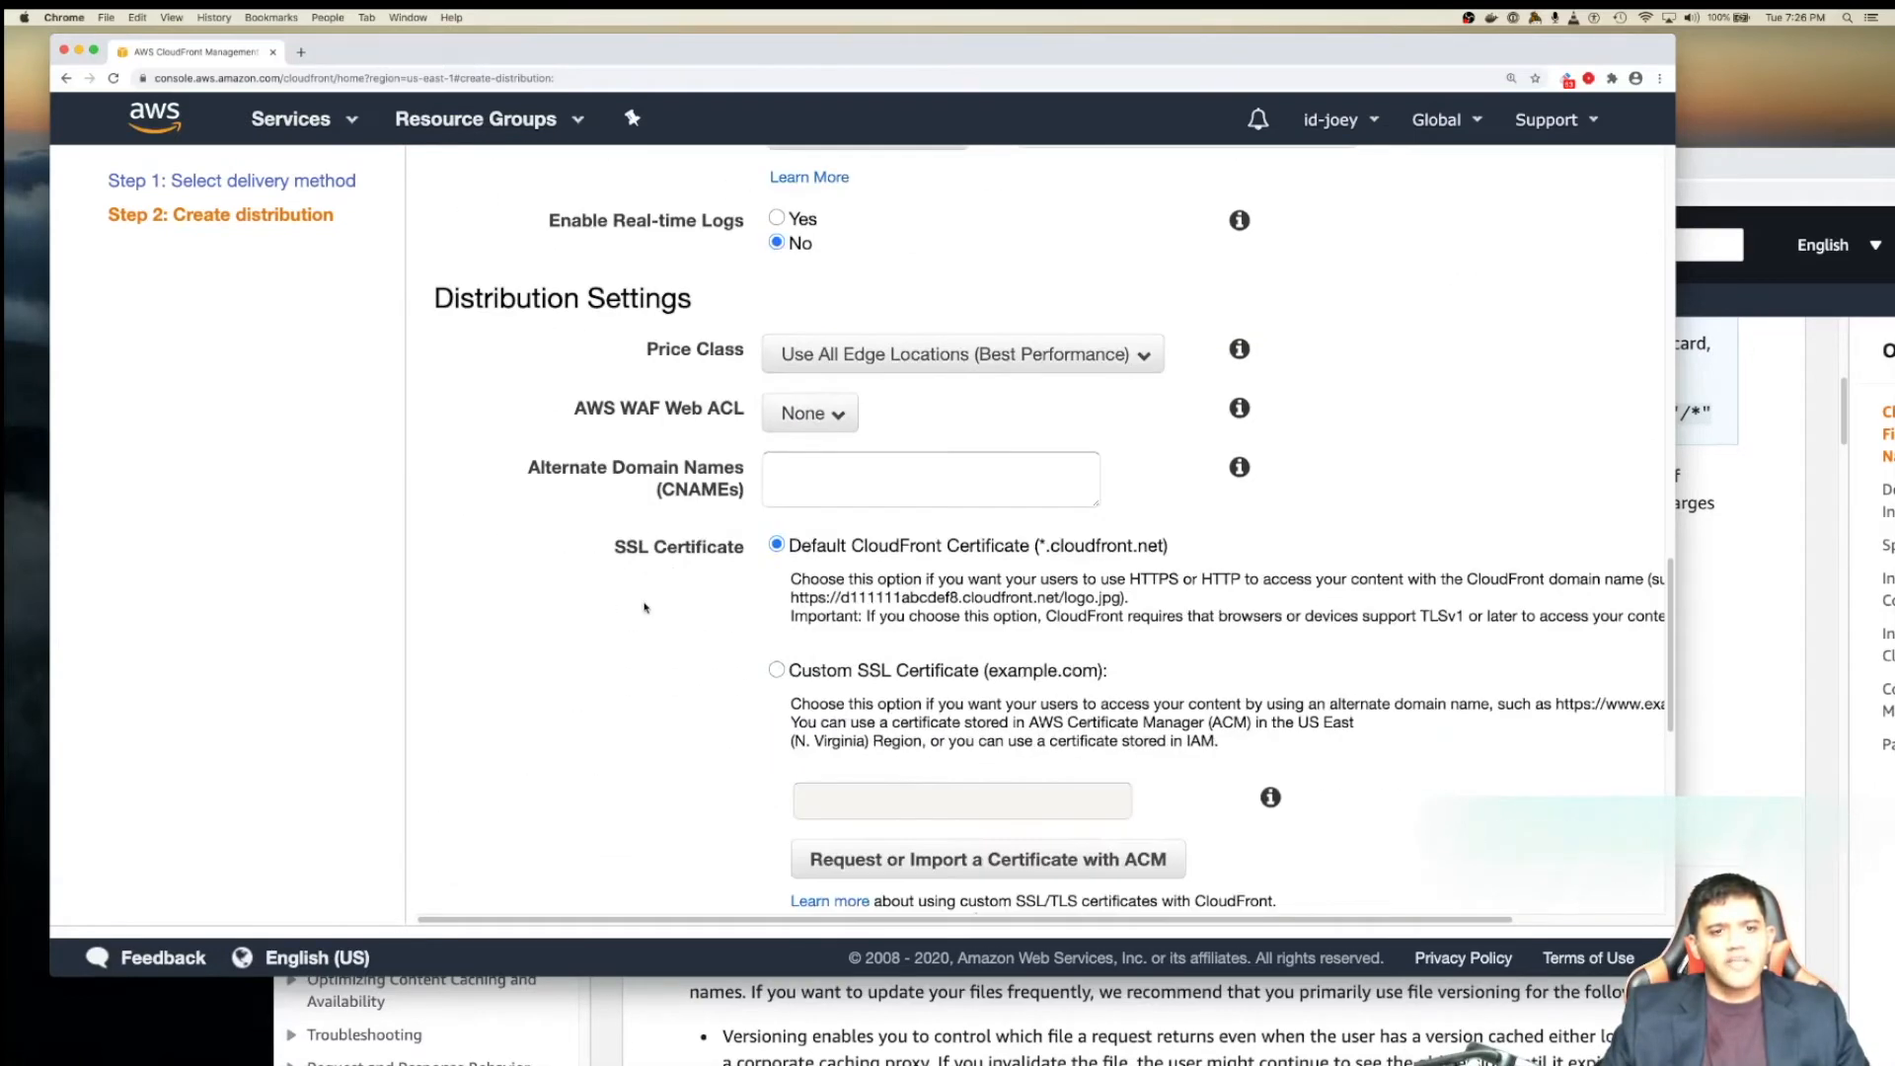
pyautogui.click(810, 486)
pyautogui.write('www.myhempa')
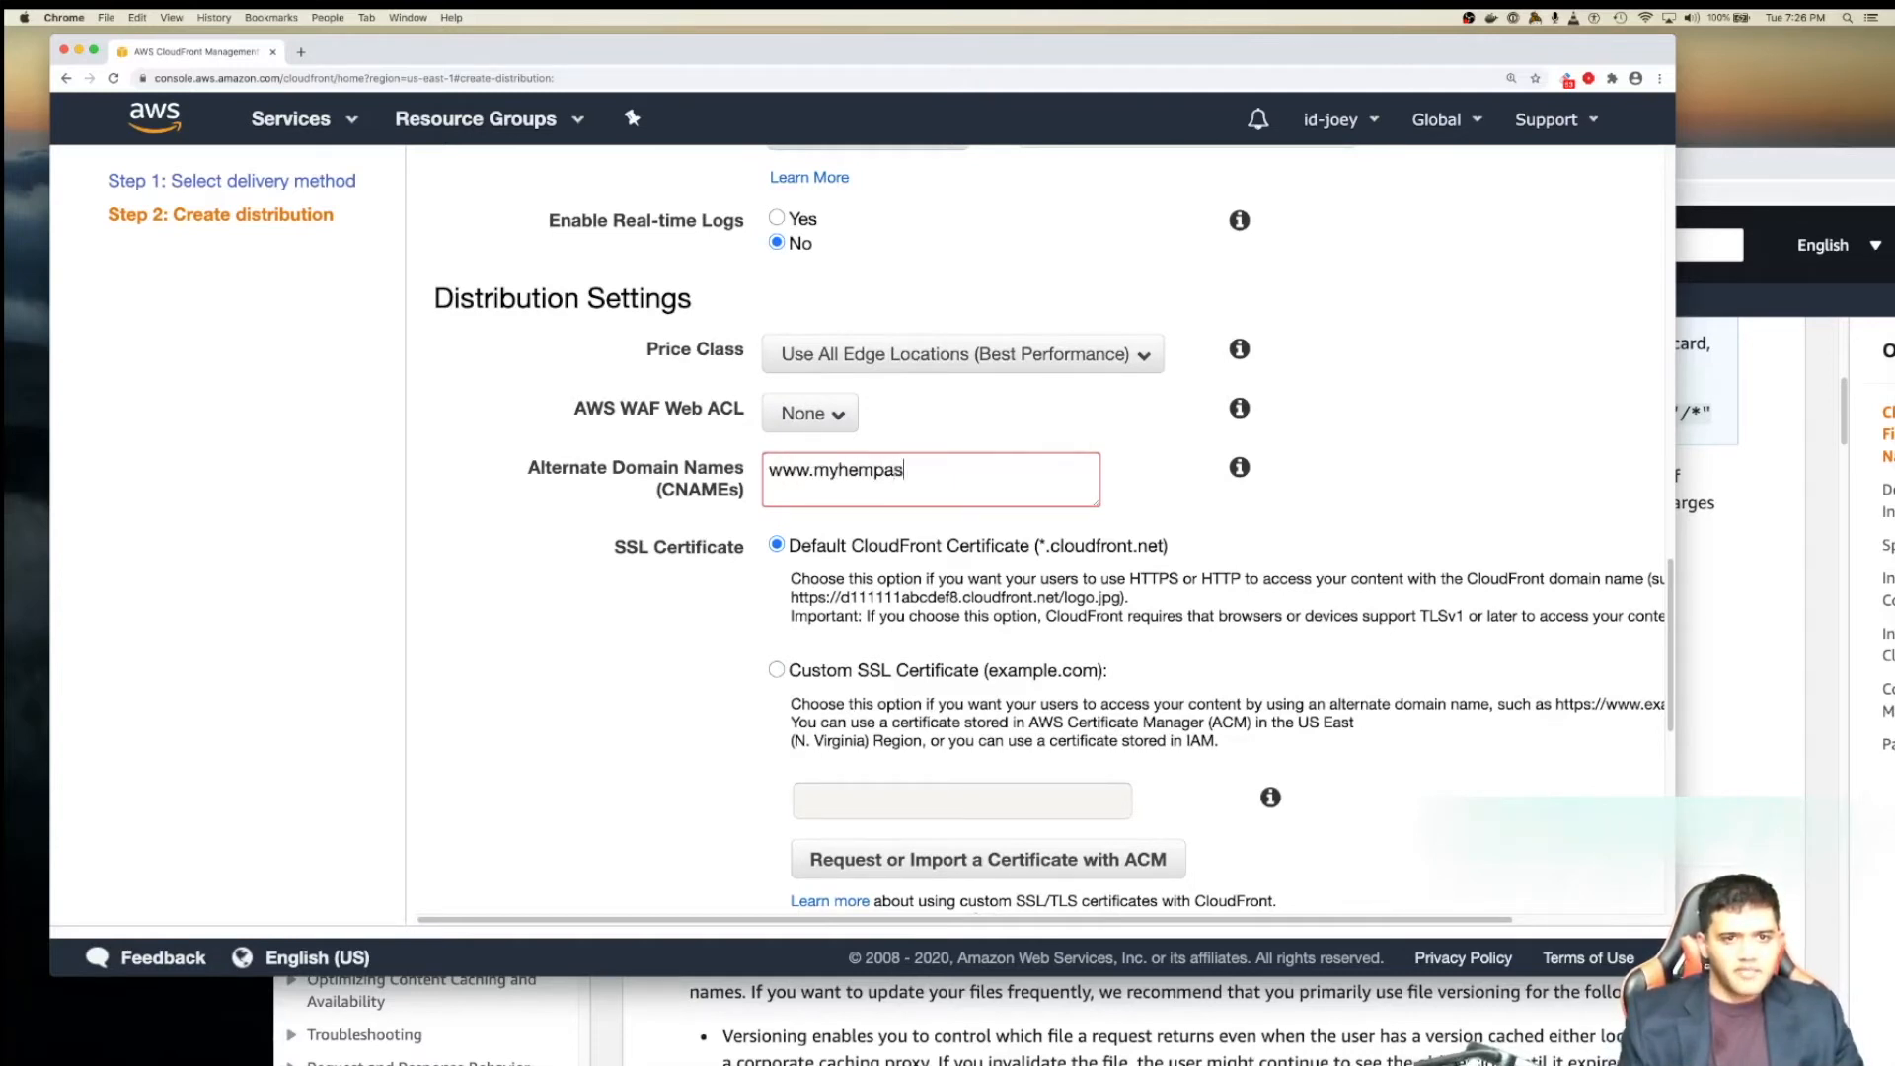
pyautogui.write('pps.com myhempapps.com')
pyautogui.click(711, 609)
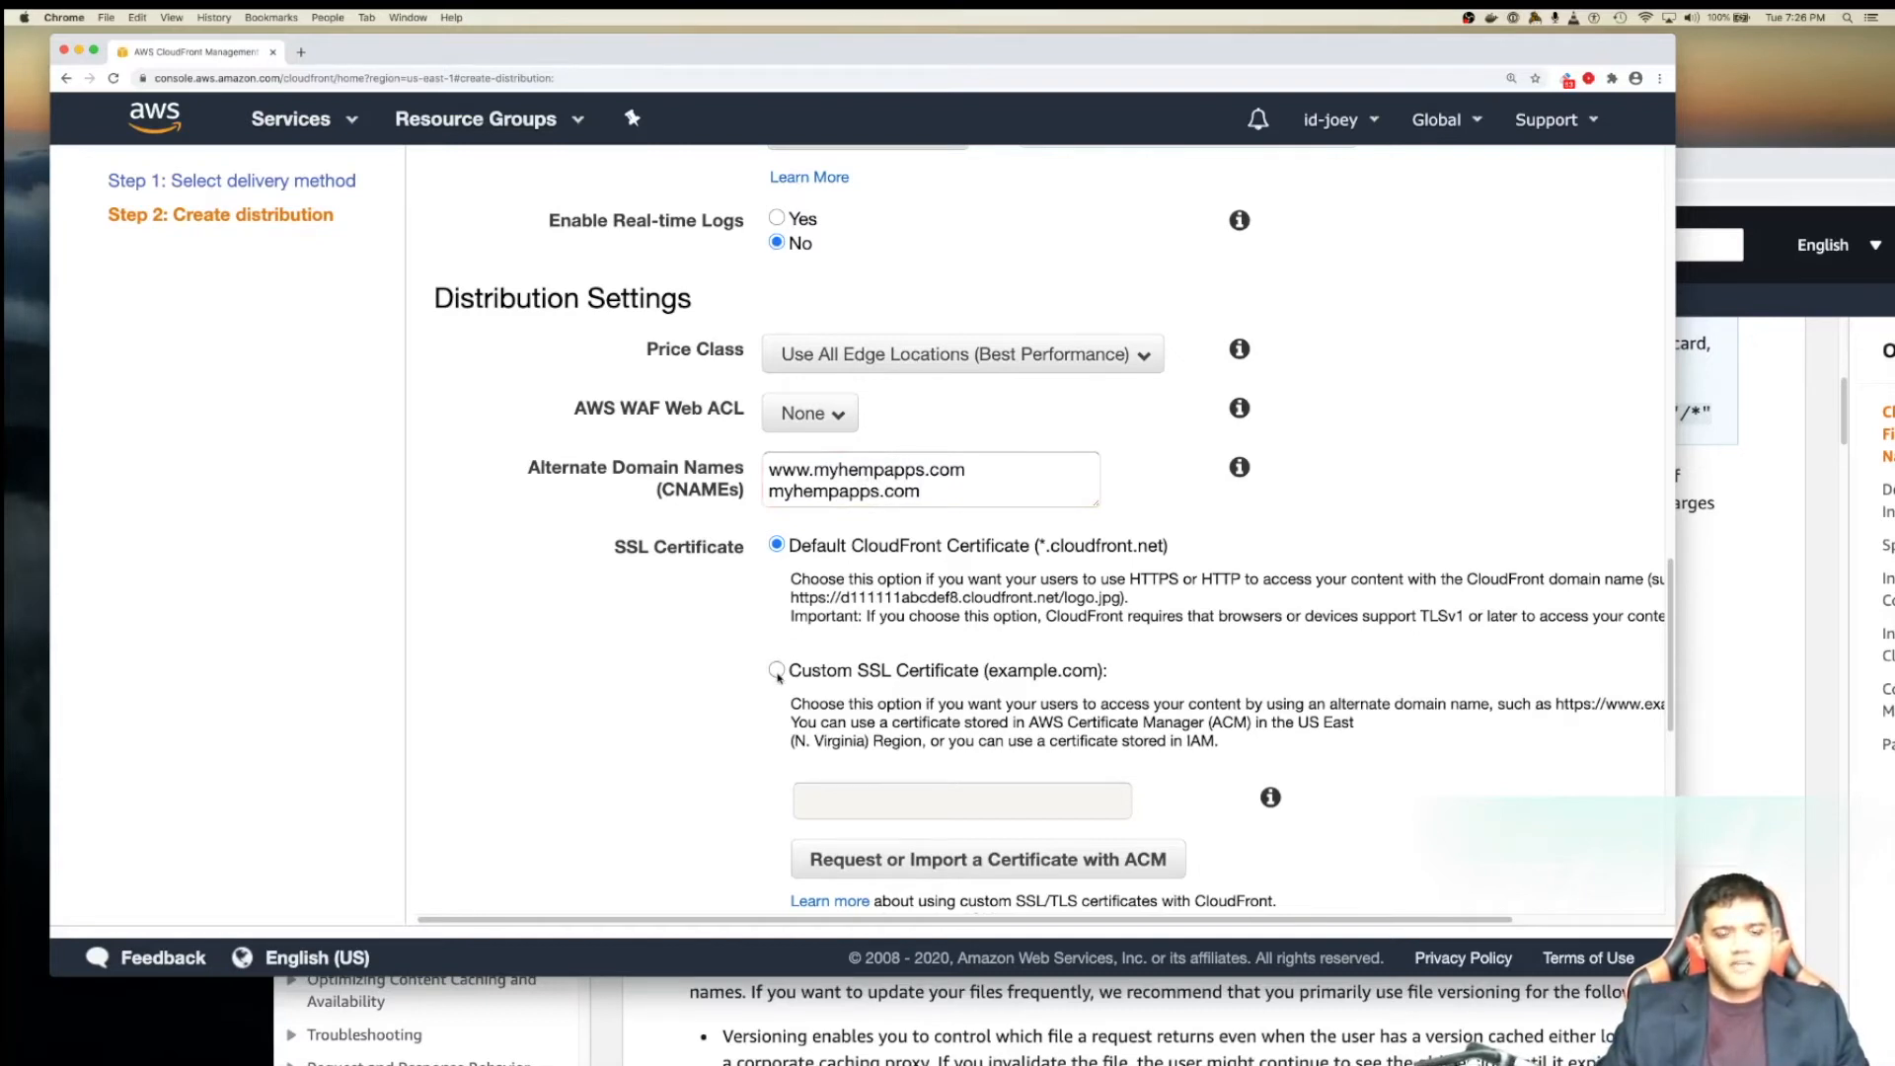
# - Switch the distribution to a custom SSL certificate and select the one issued for myhempapps.com
pyautogui.scroll(-2, 778, 677)
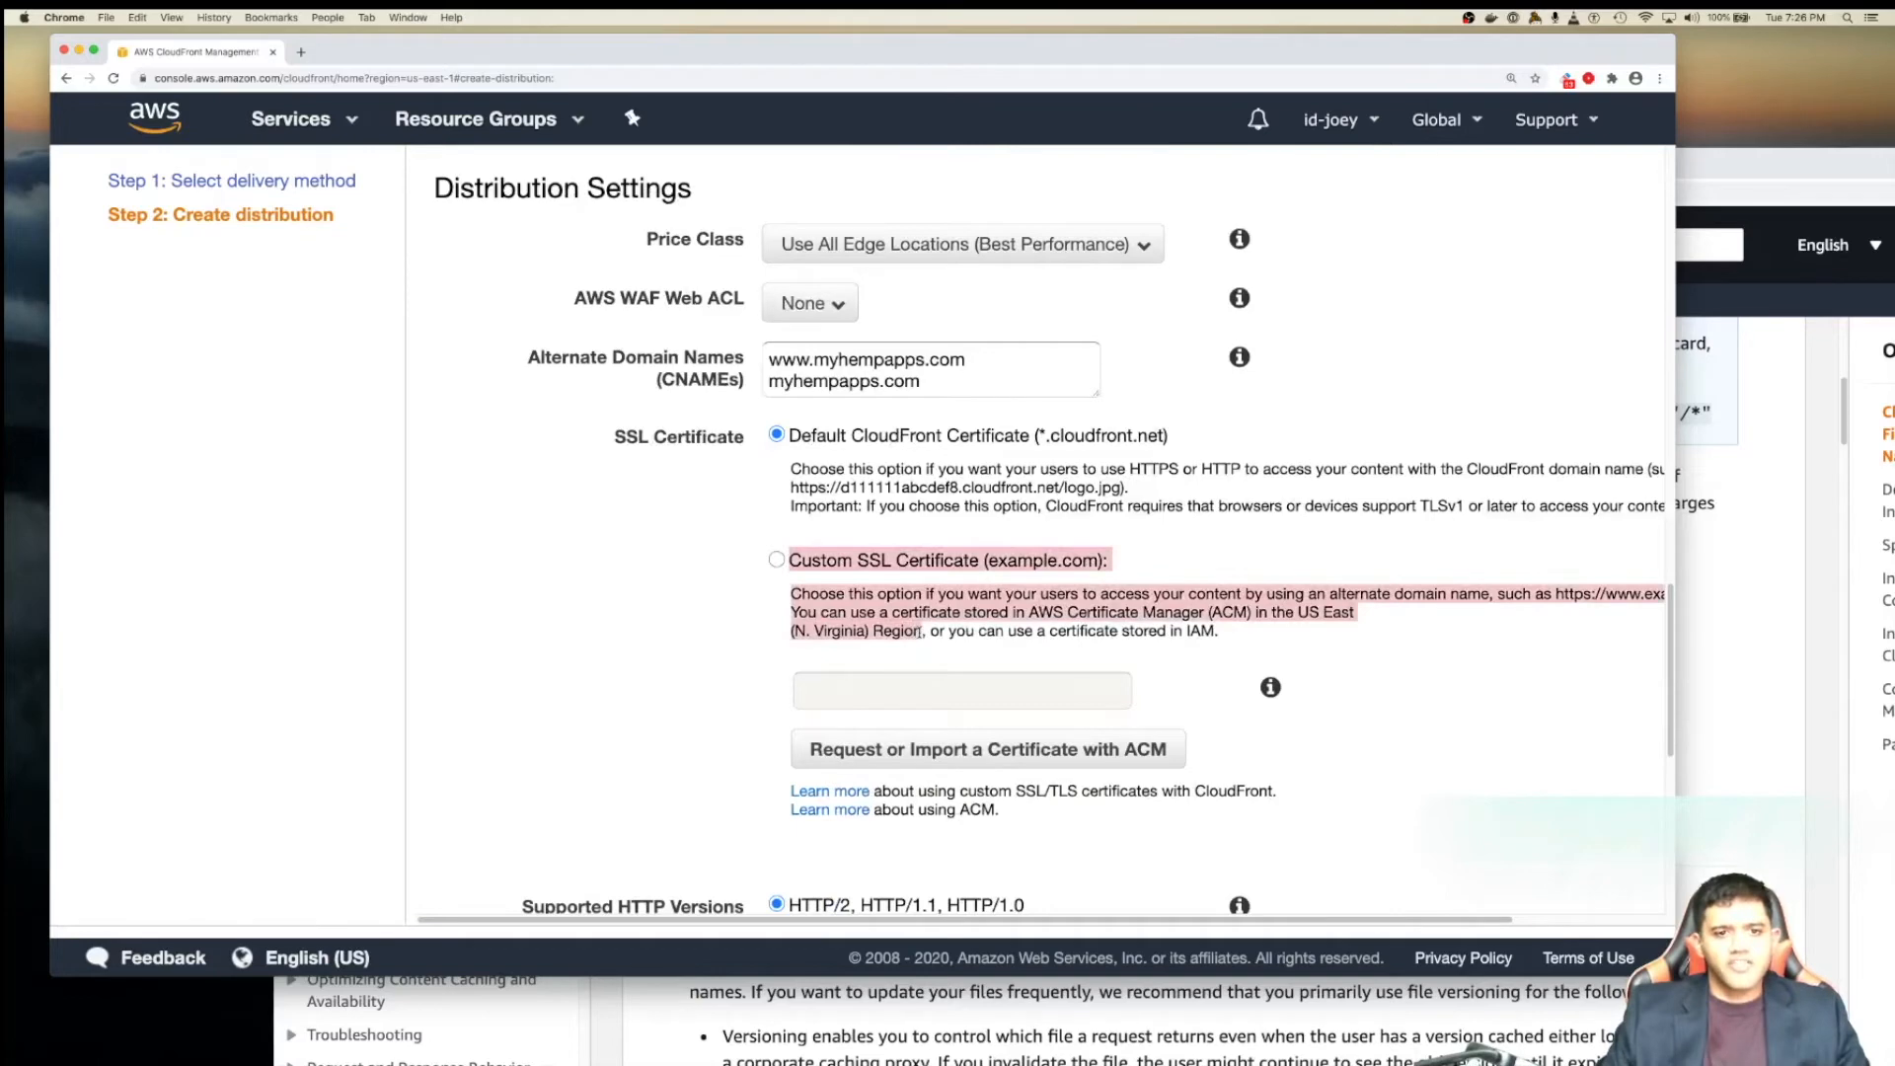
pyautogui.click(777, 560)
pyautogui.scroll(-2, 777, 593)
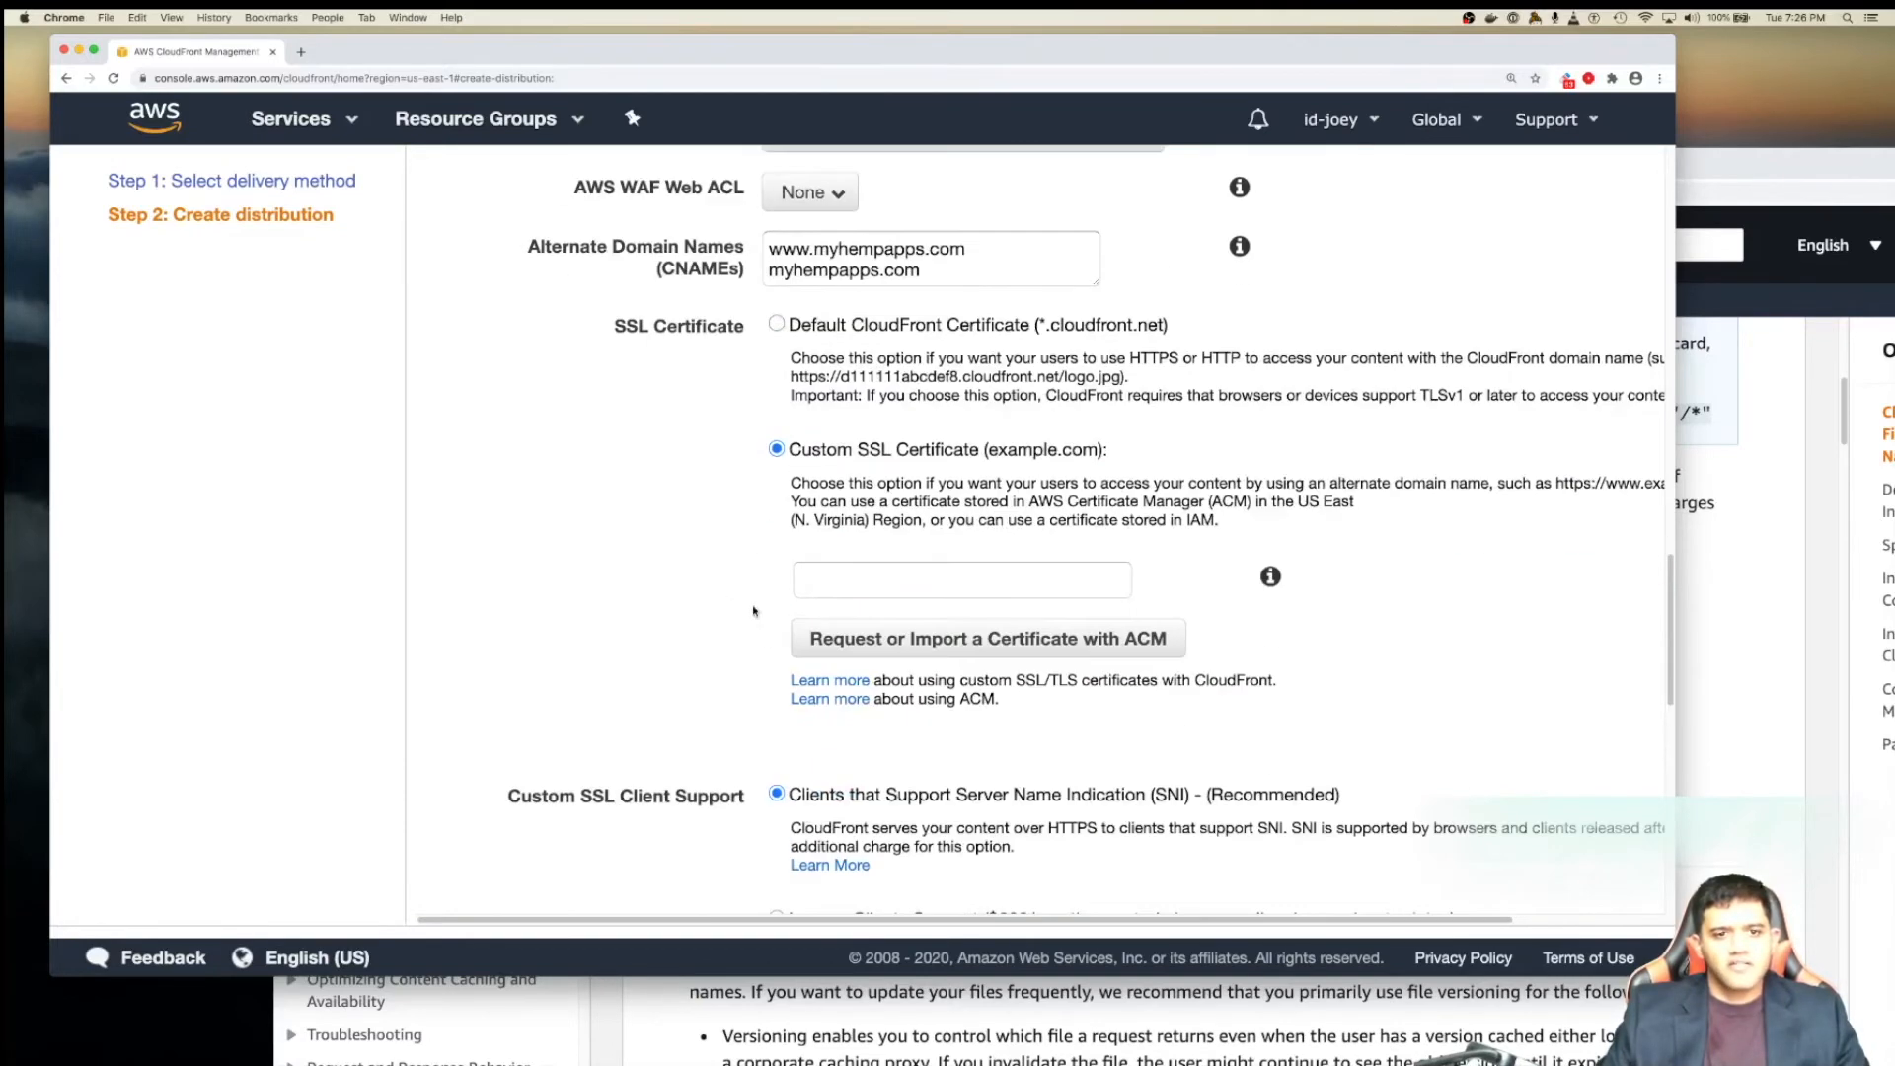
pyautogui.click(939, 582)
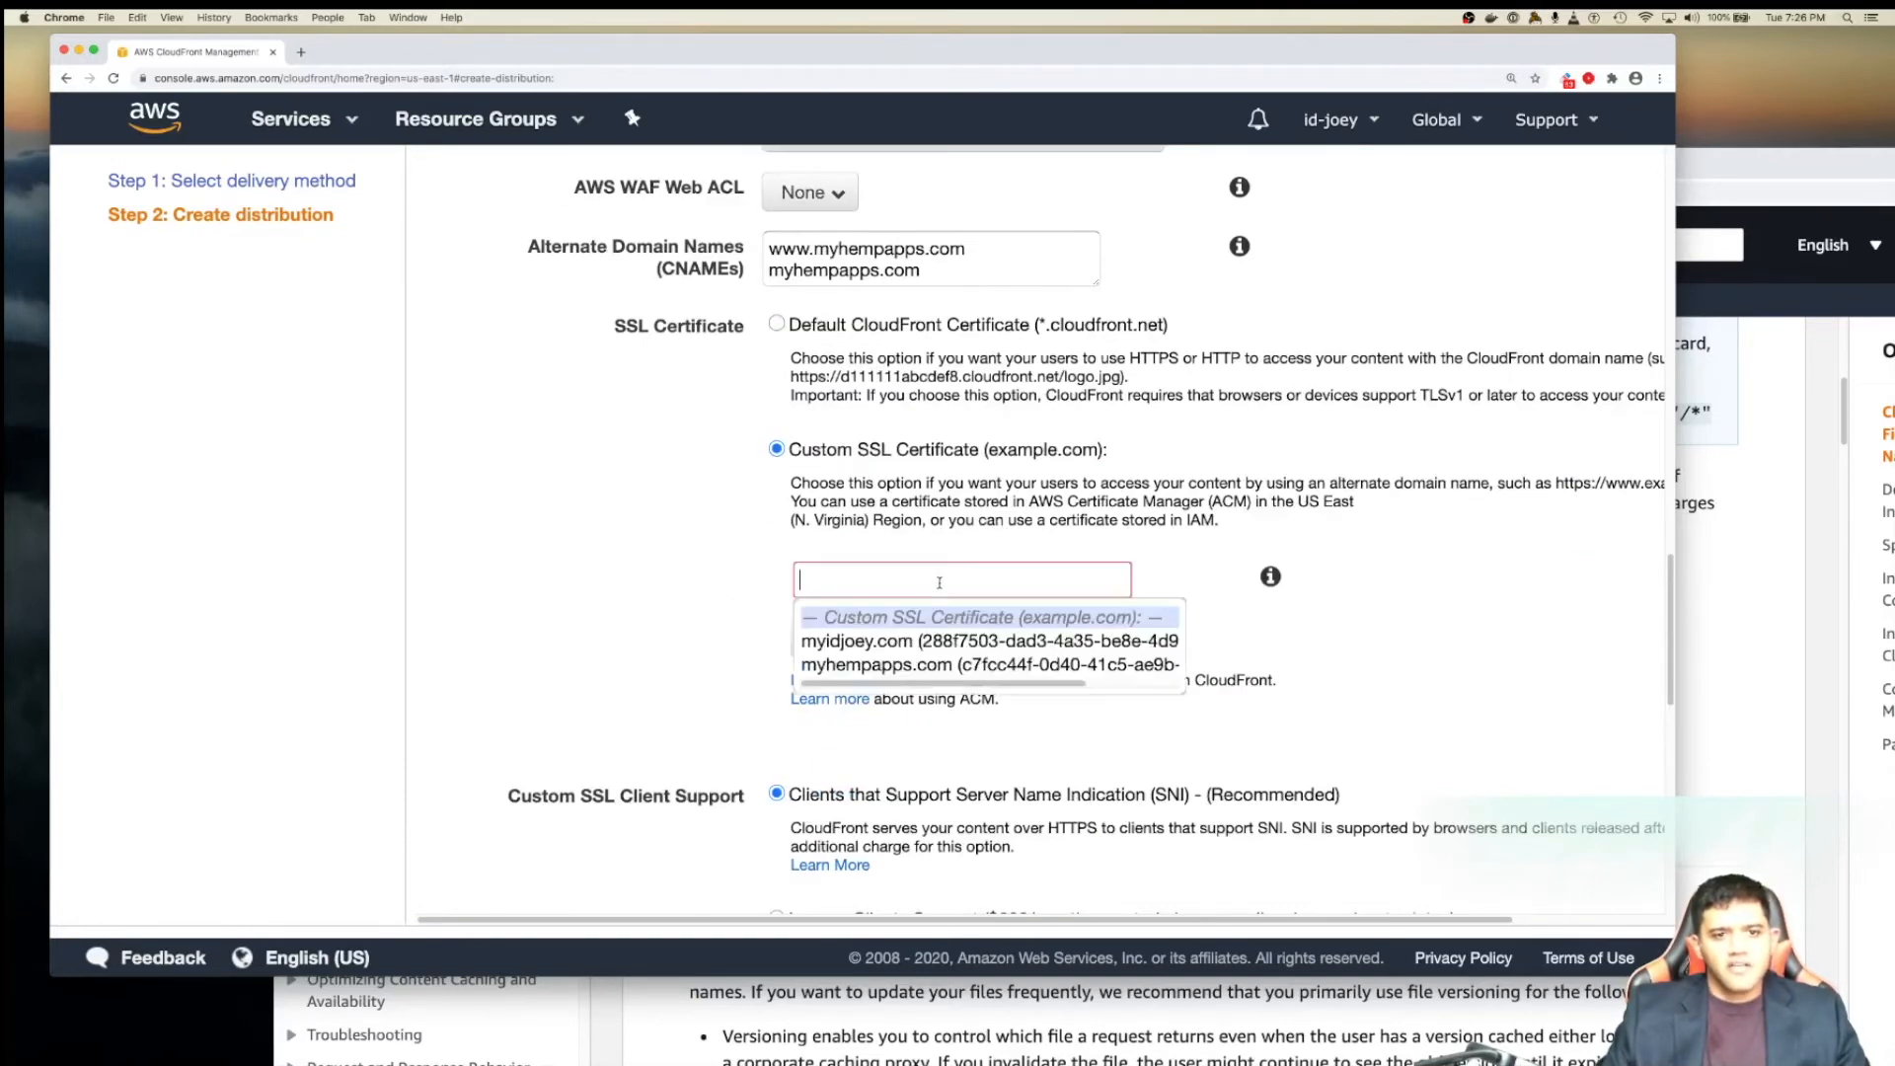
pyautogui.click(923, 665)
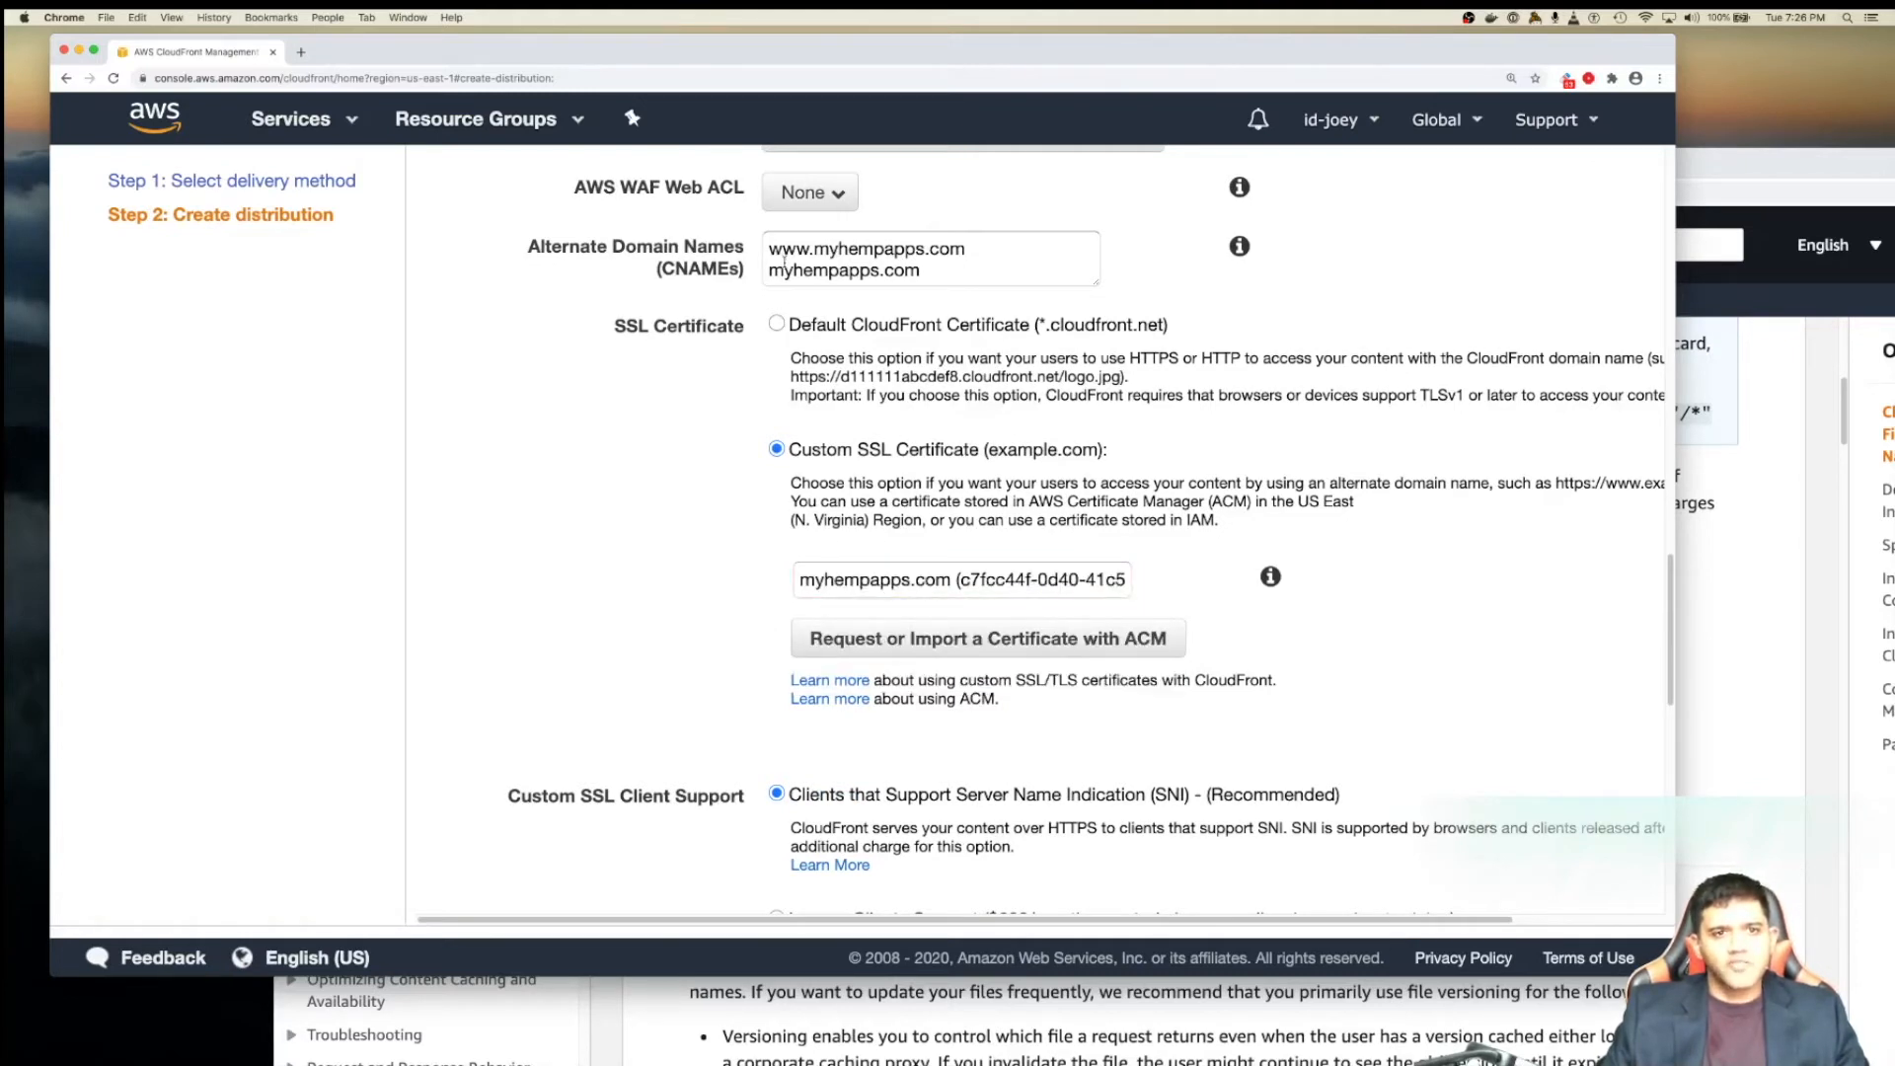
# - Set the distribution's default root object to index.html and show the help description for that setting
pyautogui.scroll(-5, 734, 614)
pyautogui.scroll(-10, 735, 614)
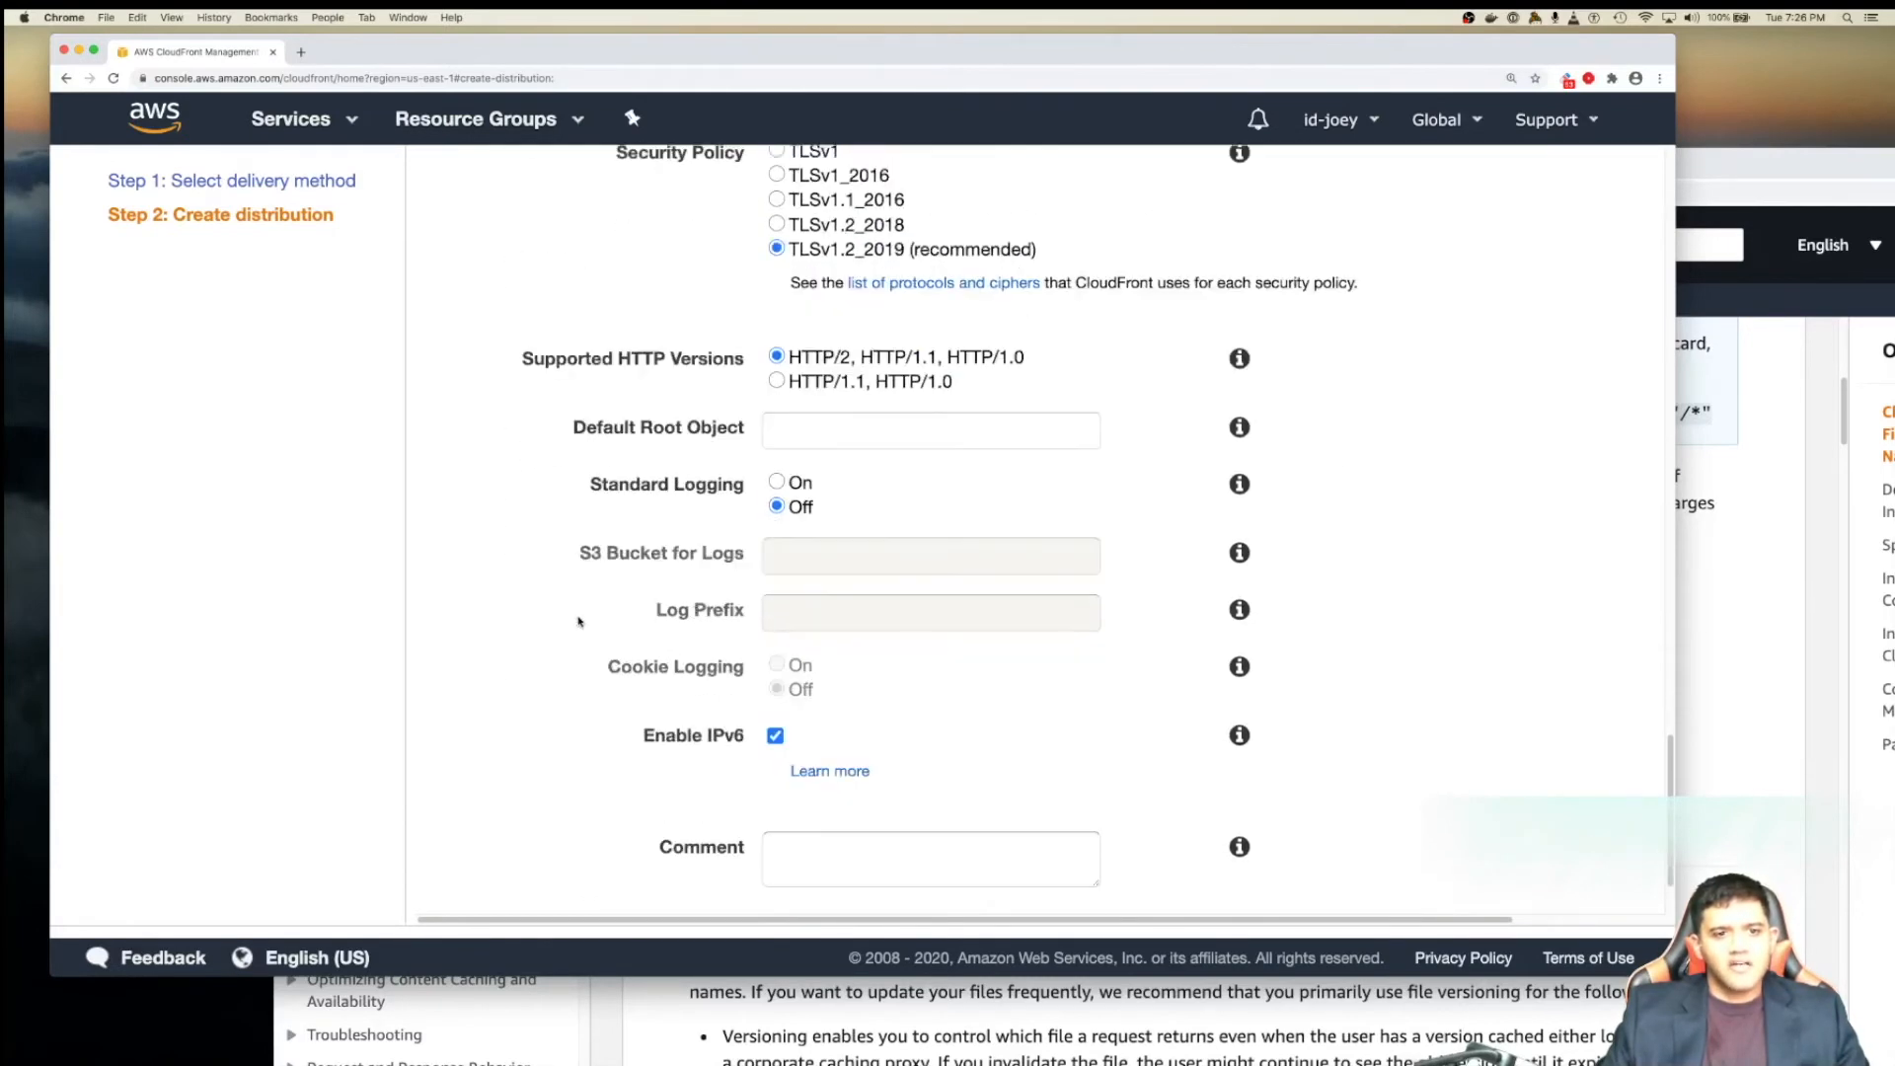
pyautogui.scroll(-3, 579, 624)
pyautogui.scroll(5, 575, 573)
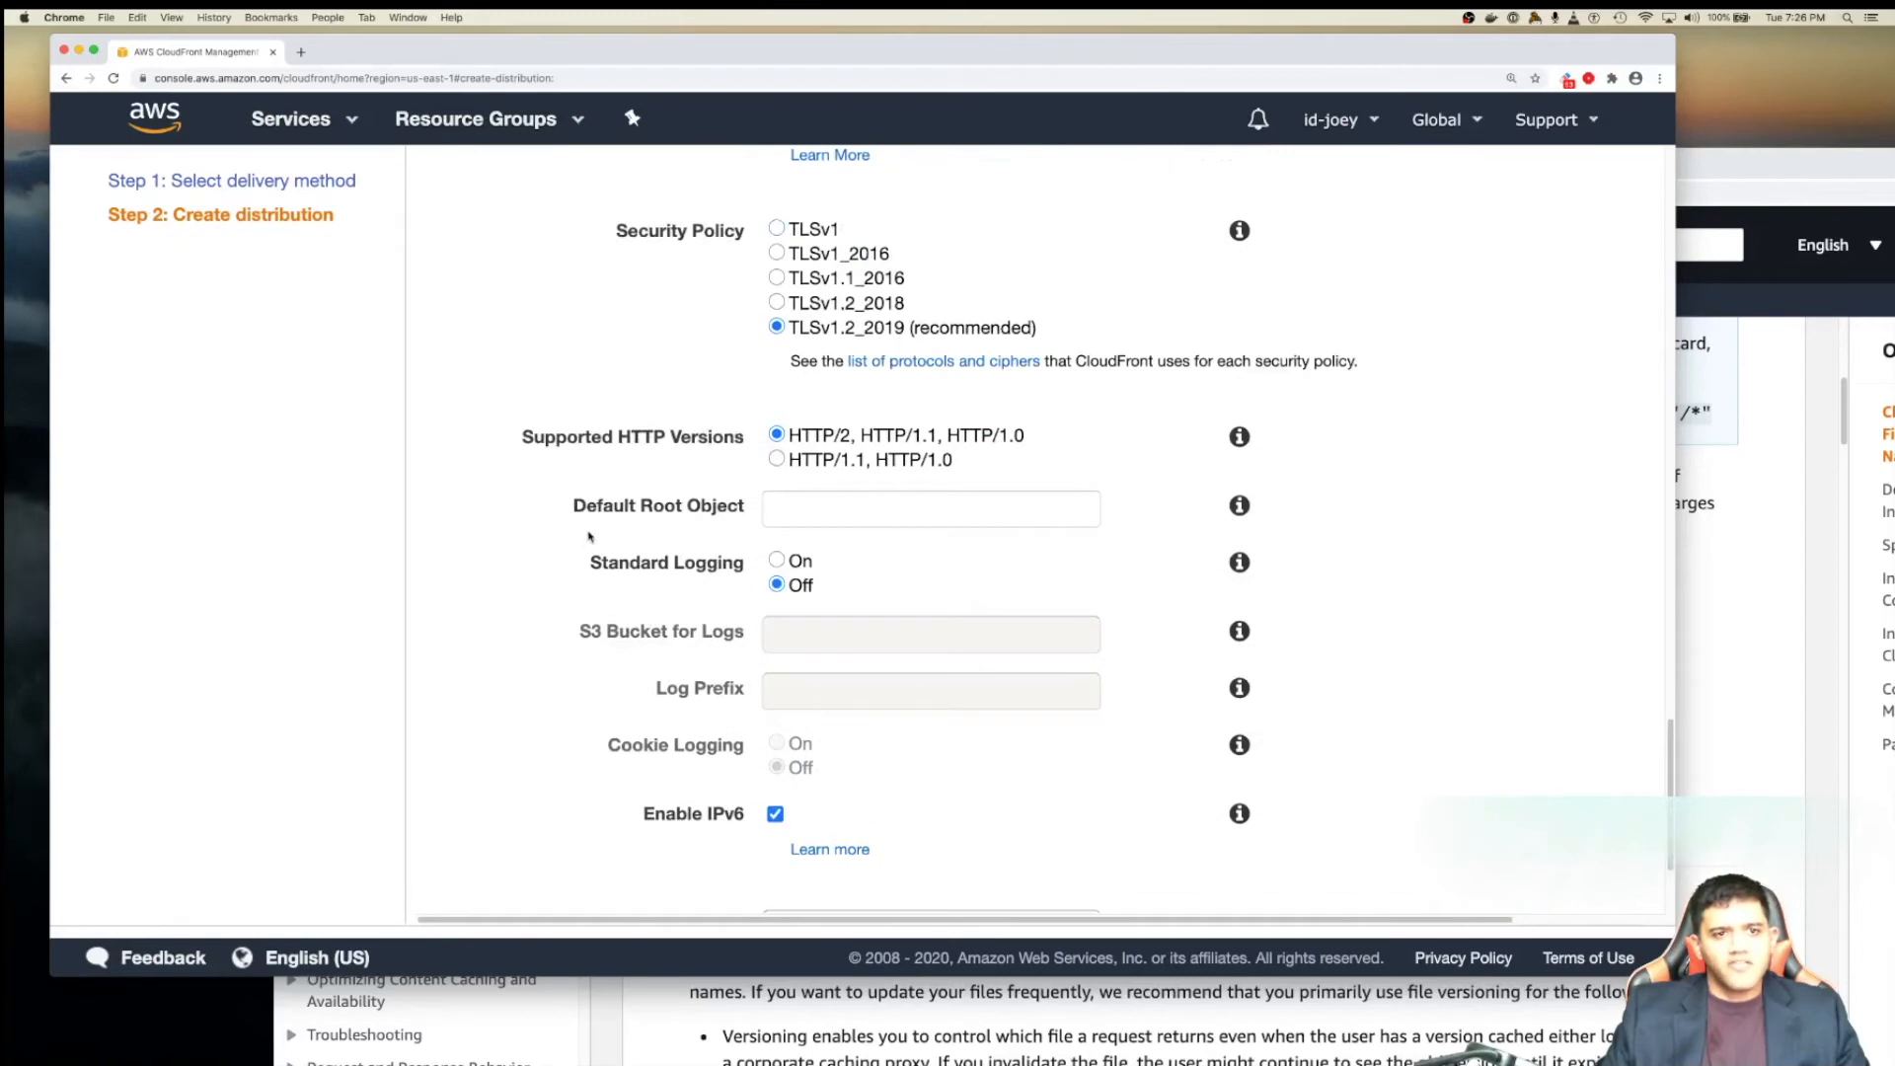
pyautogui.click(829, 506)
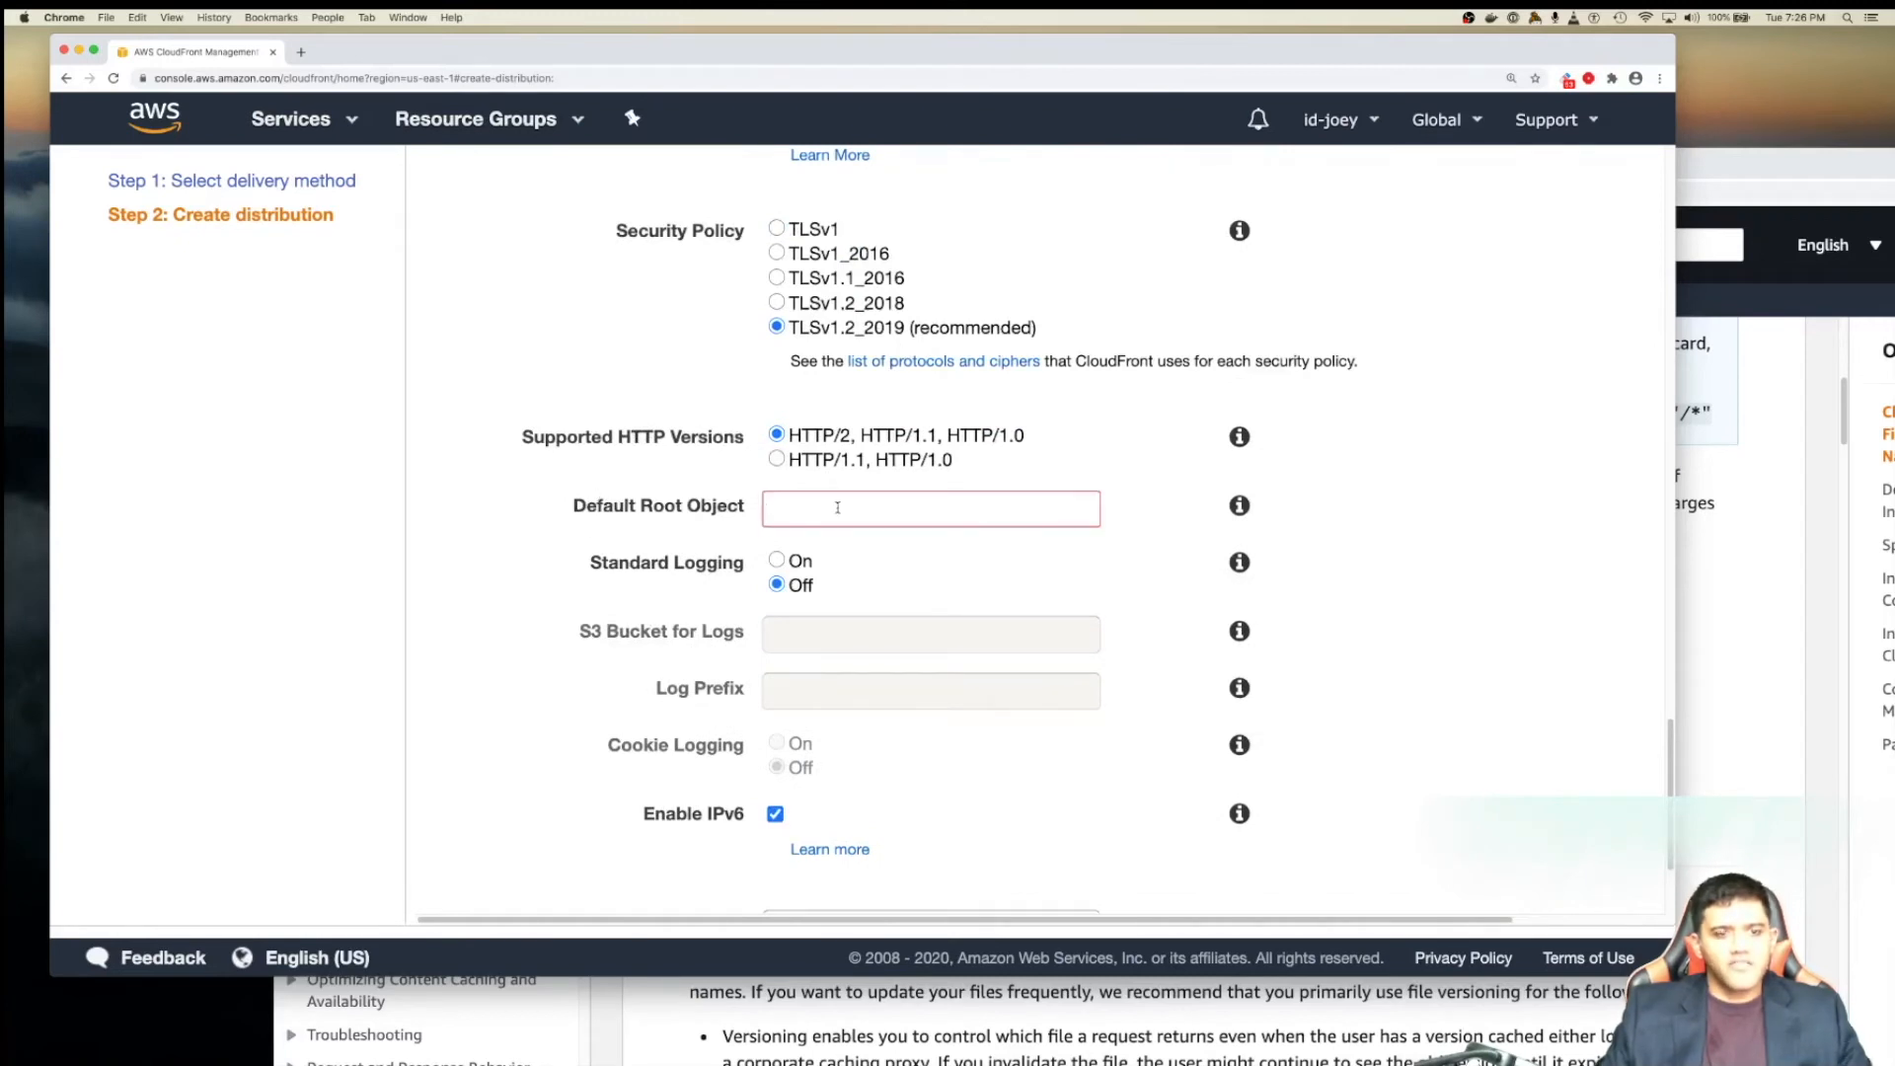
pyautogui.write('index.html')
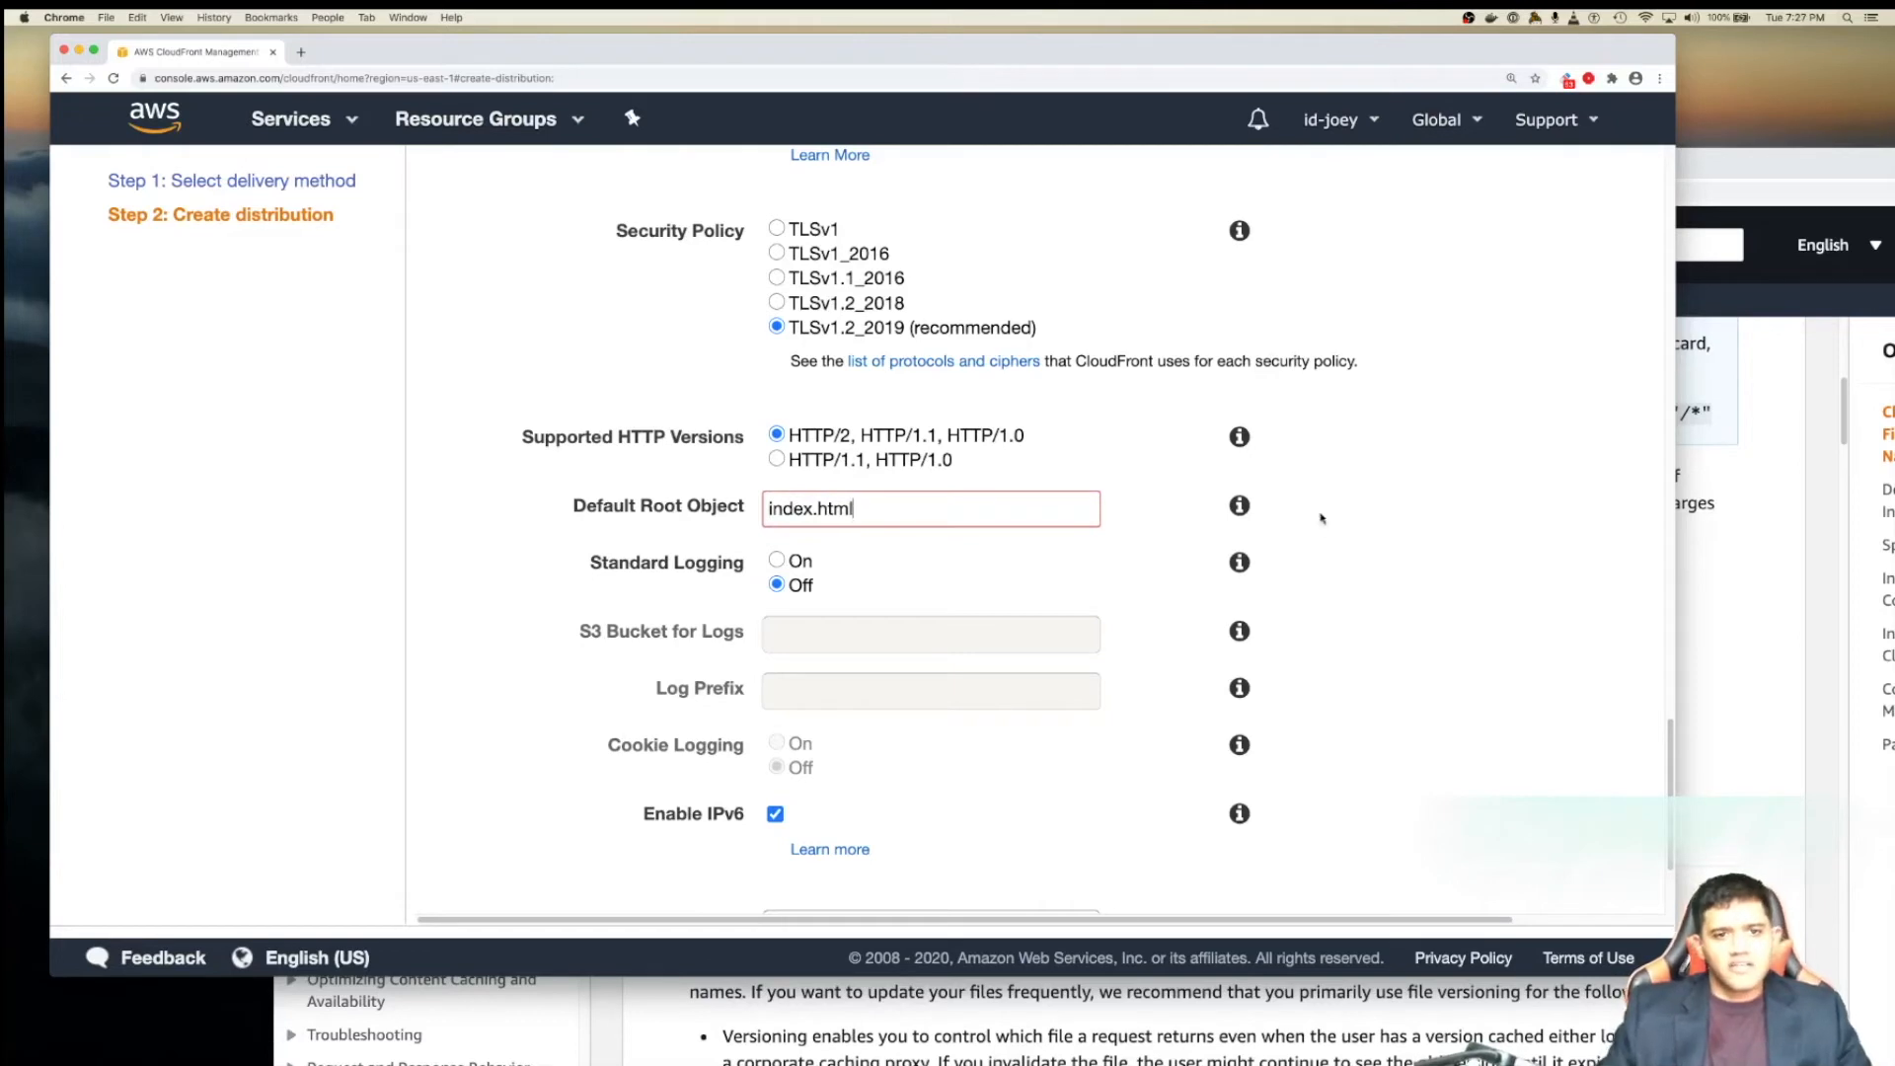
pyautogui.click(1240, 505)
pyautogui.doubleClick(1305, 508)
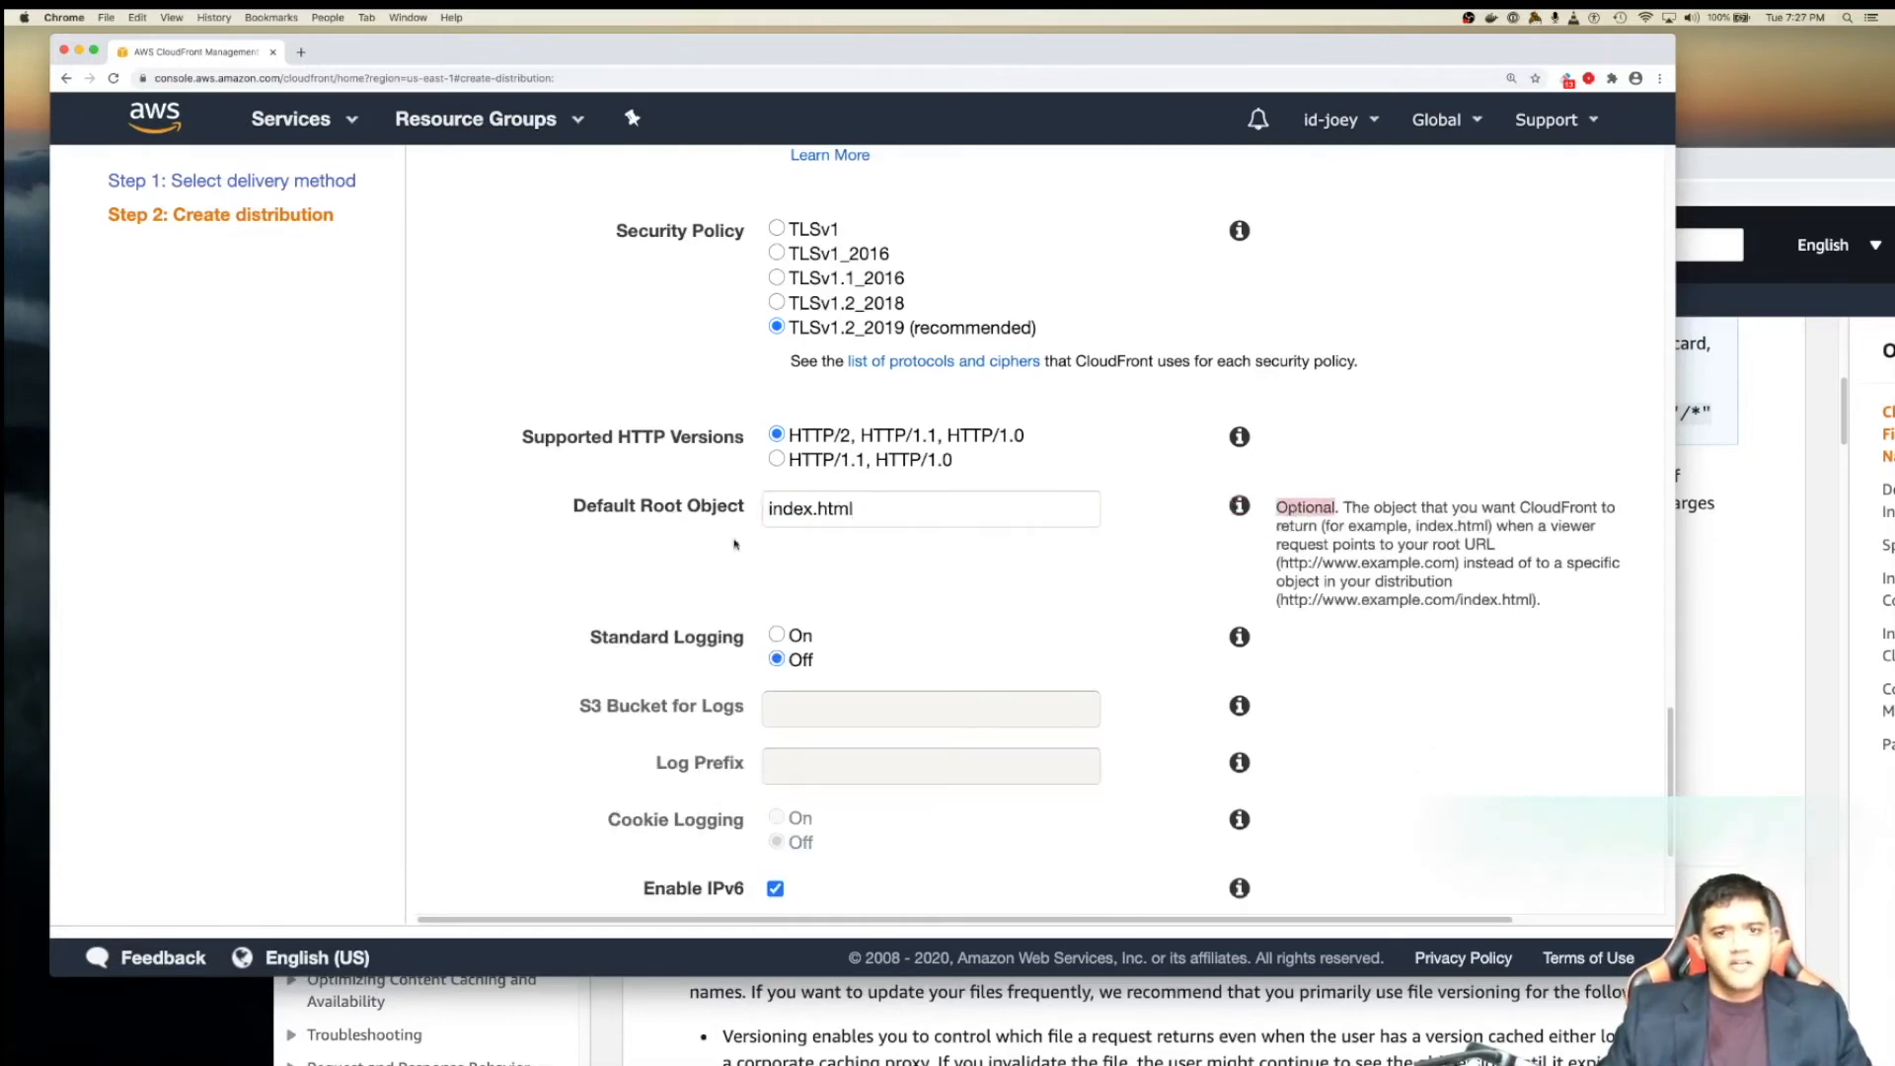
pyautogui.moveTo(872, 507); pyautogui.dragTo(758, 513)
pyautogui.click(699, 546)
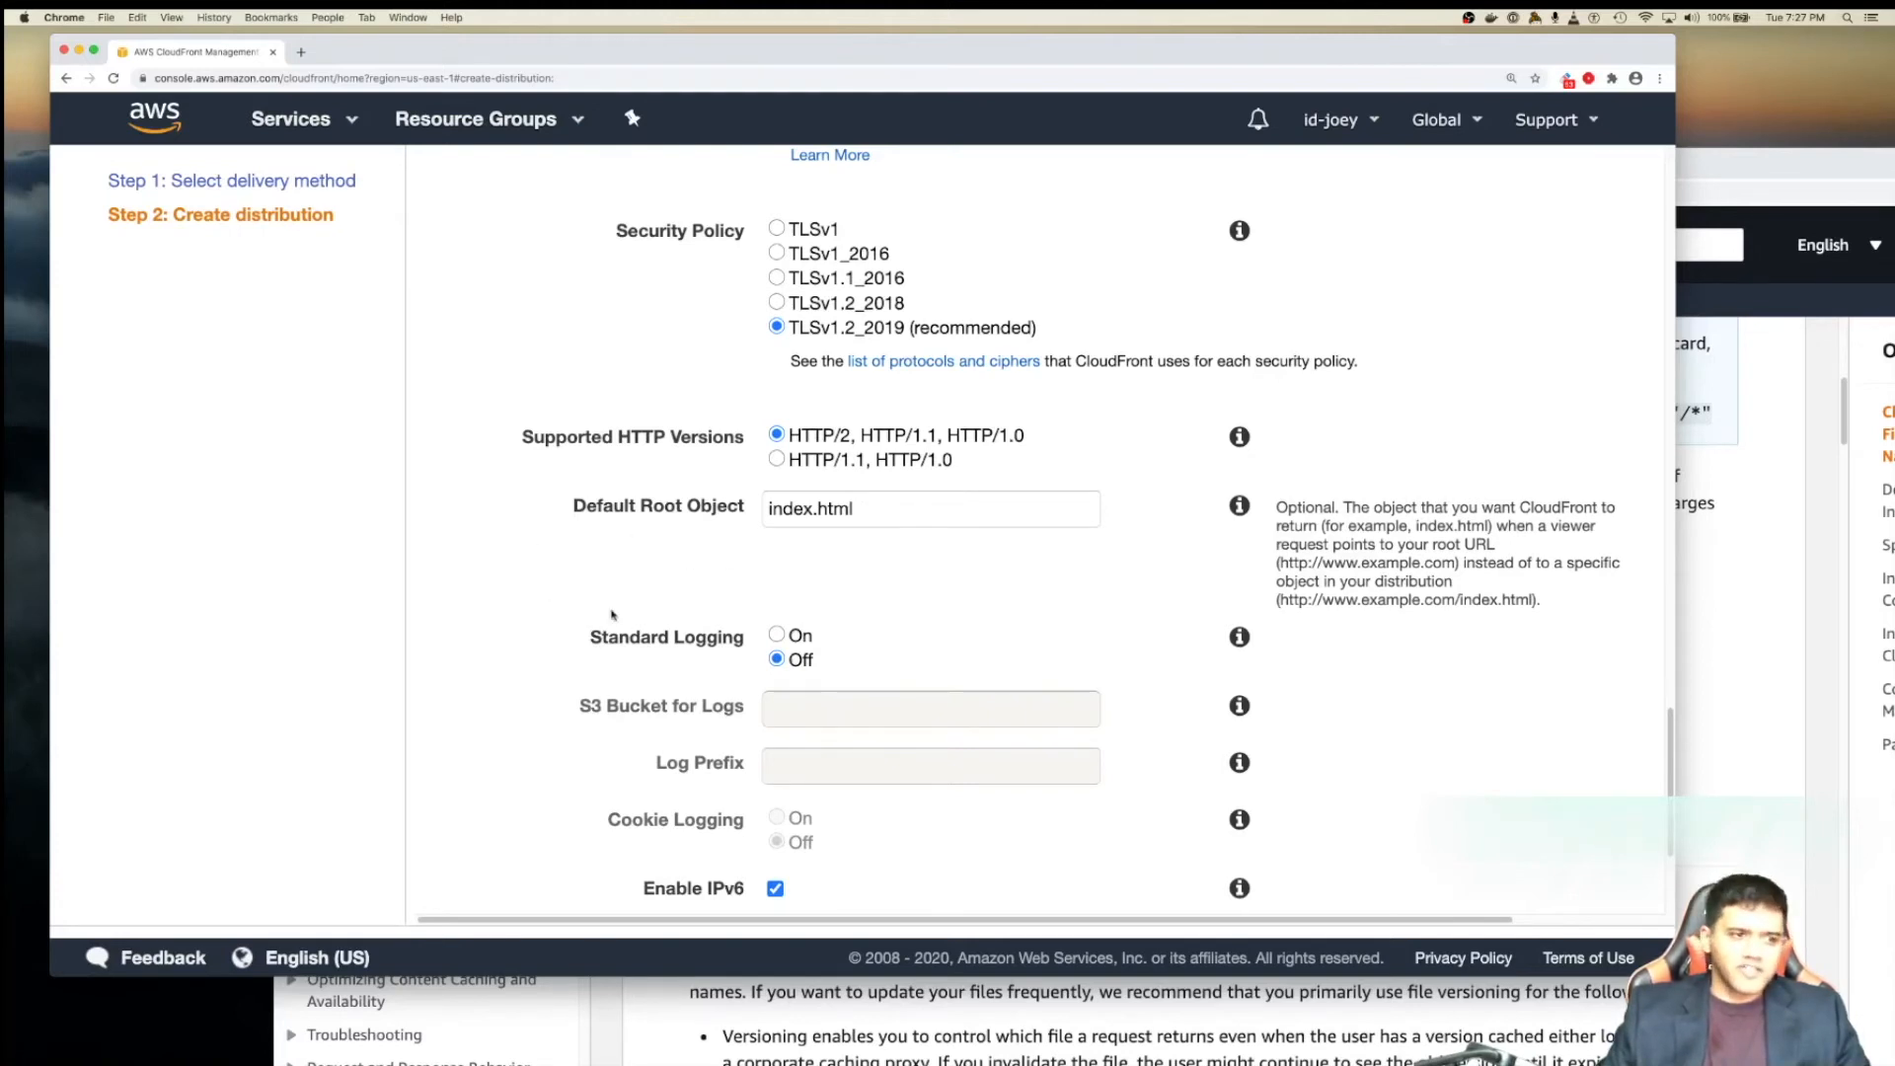
# - Create the CloudFront distribution with the configured settings
pyautogui.scroll(-3, 612, 615)
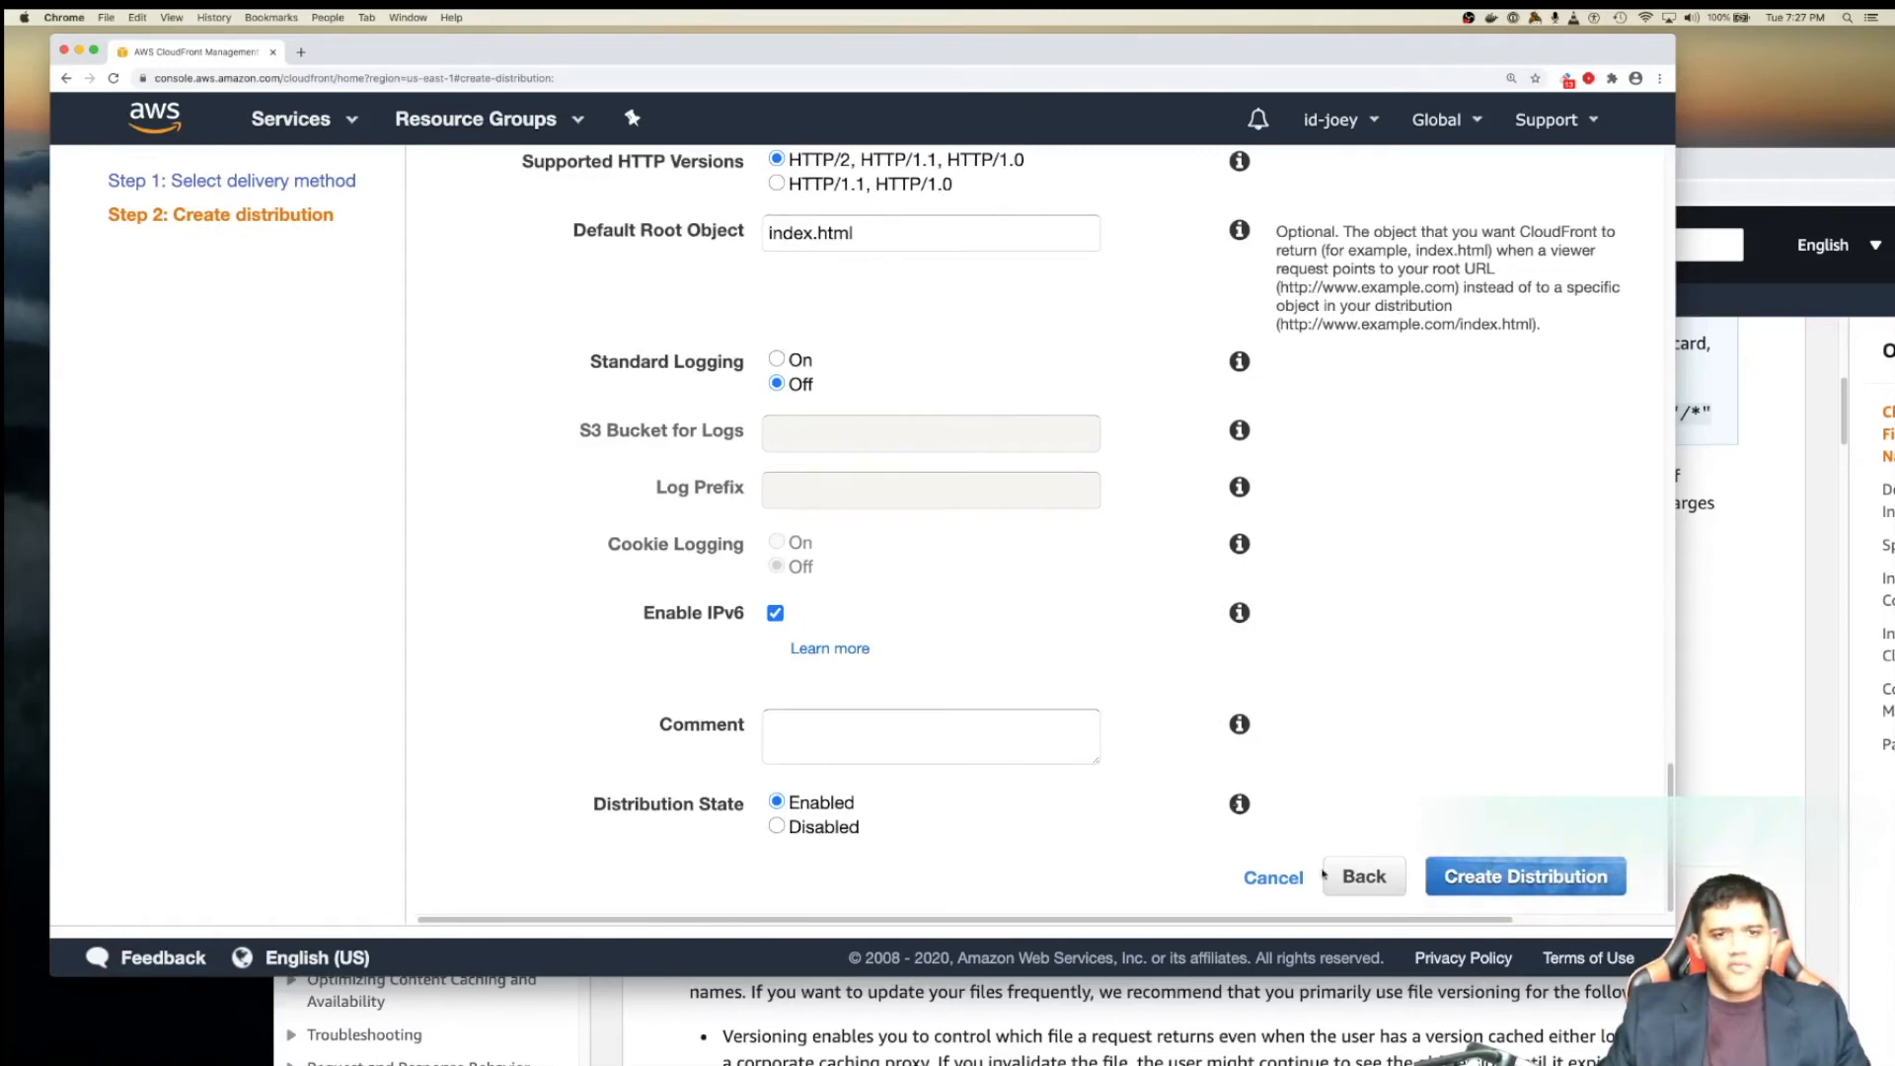
pyautogui.click(1512, 881)
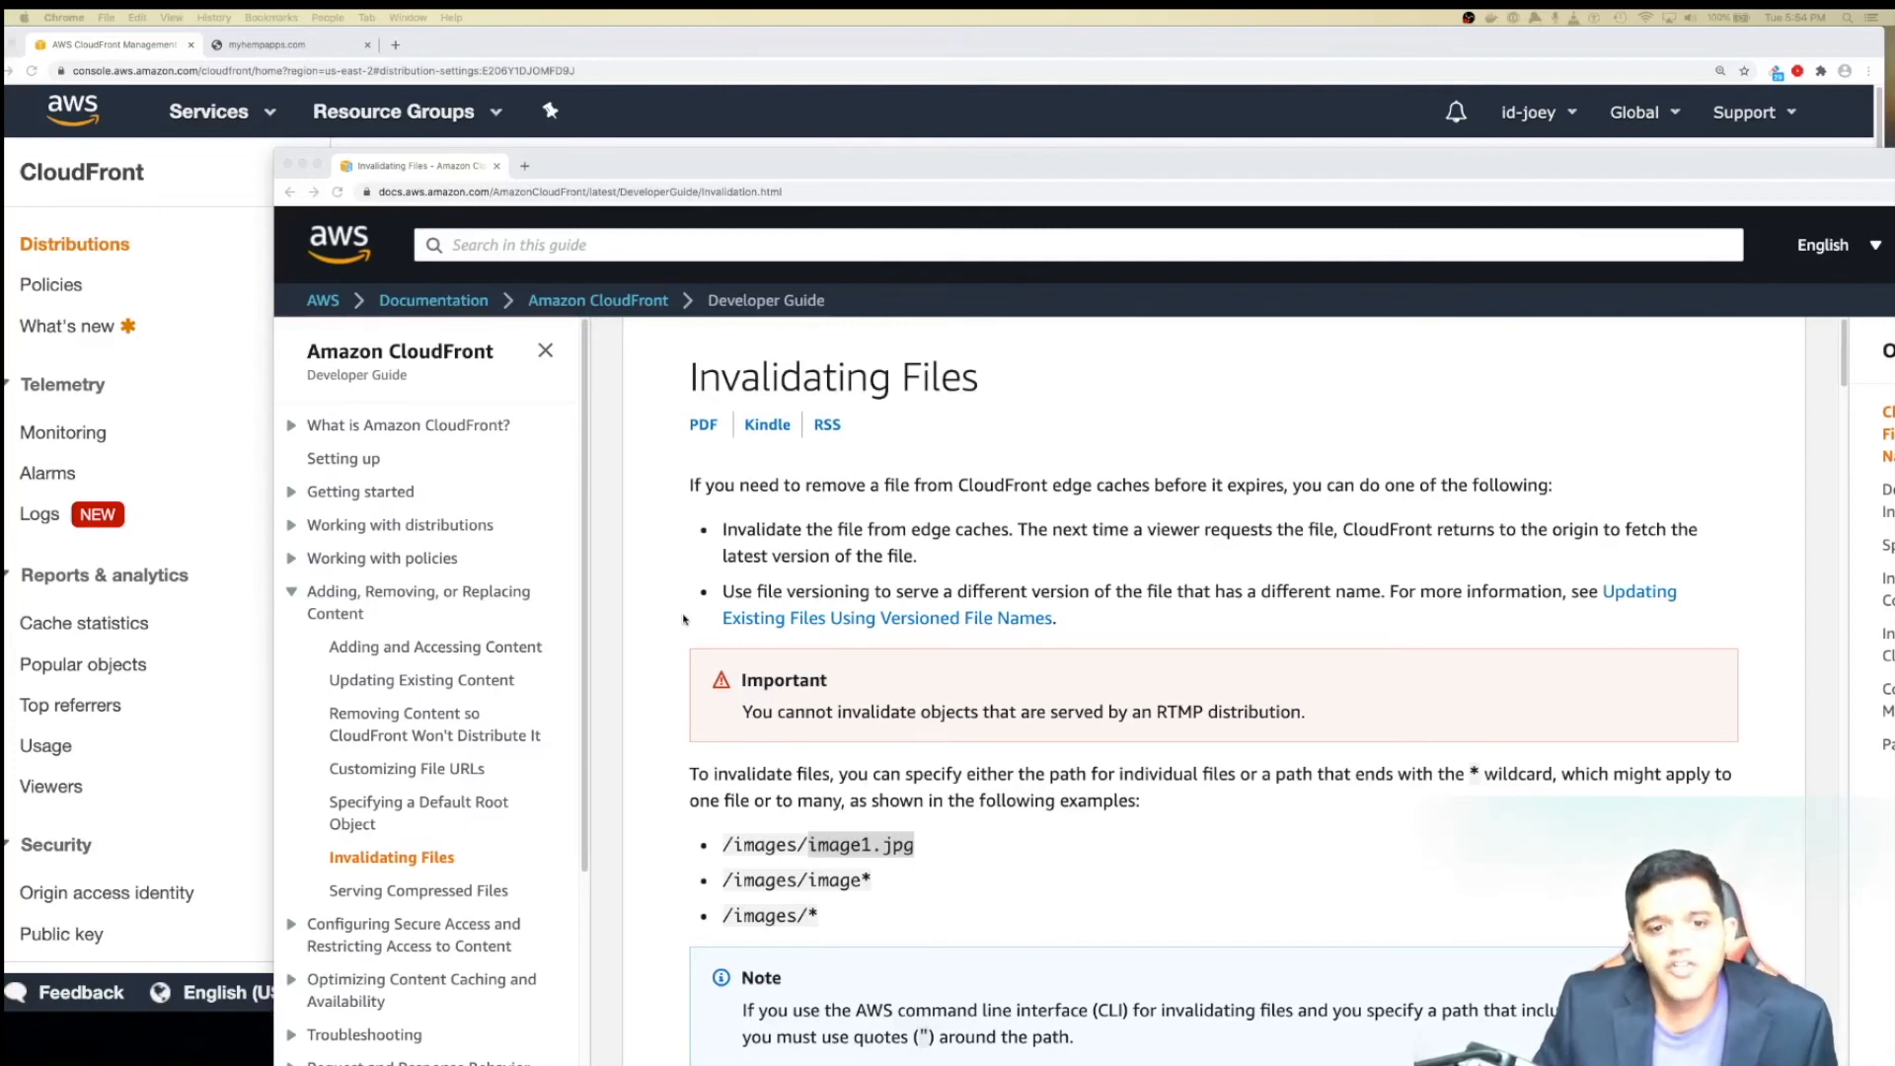
# - Examine the Invalidating Files page of the CloudFront Developer Guide for cache invalidation options, path examples and fees
pyautogui.scroll(-2, 731, 682)
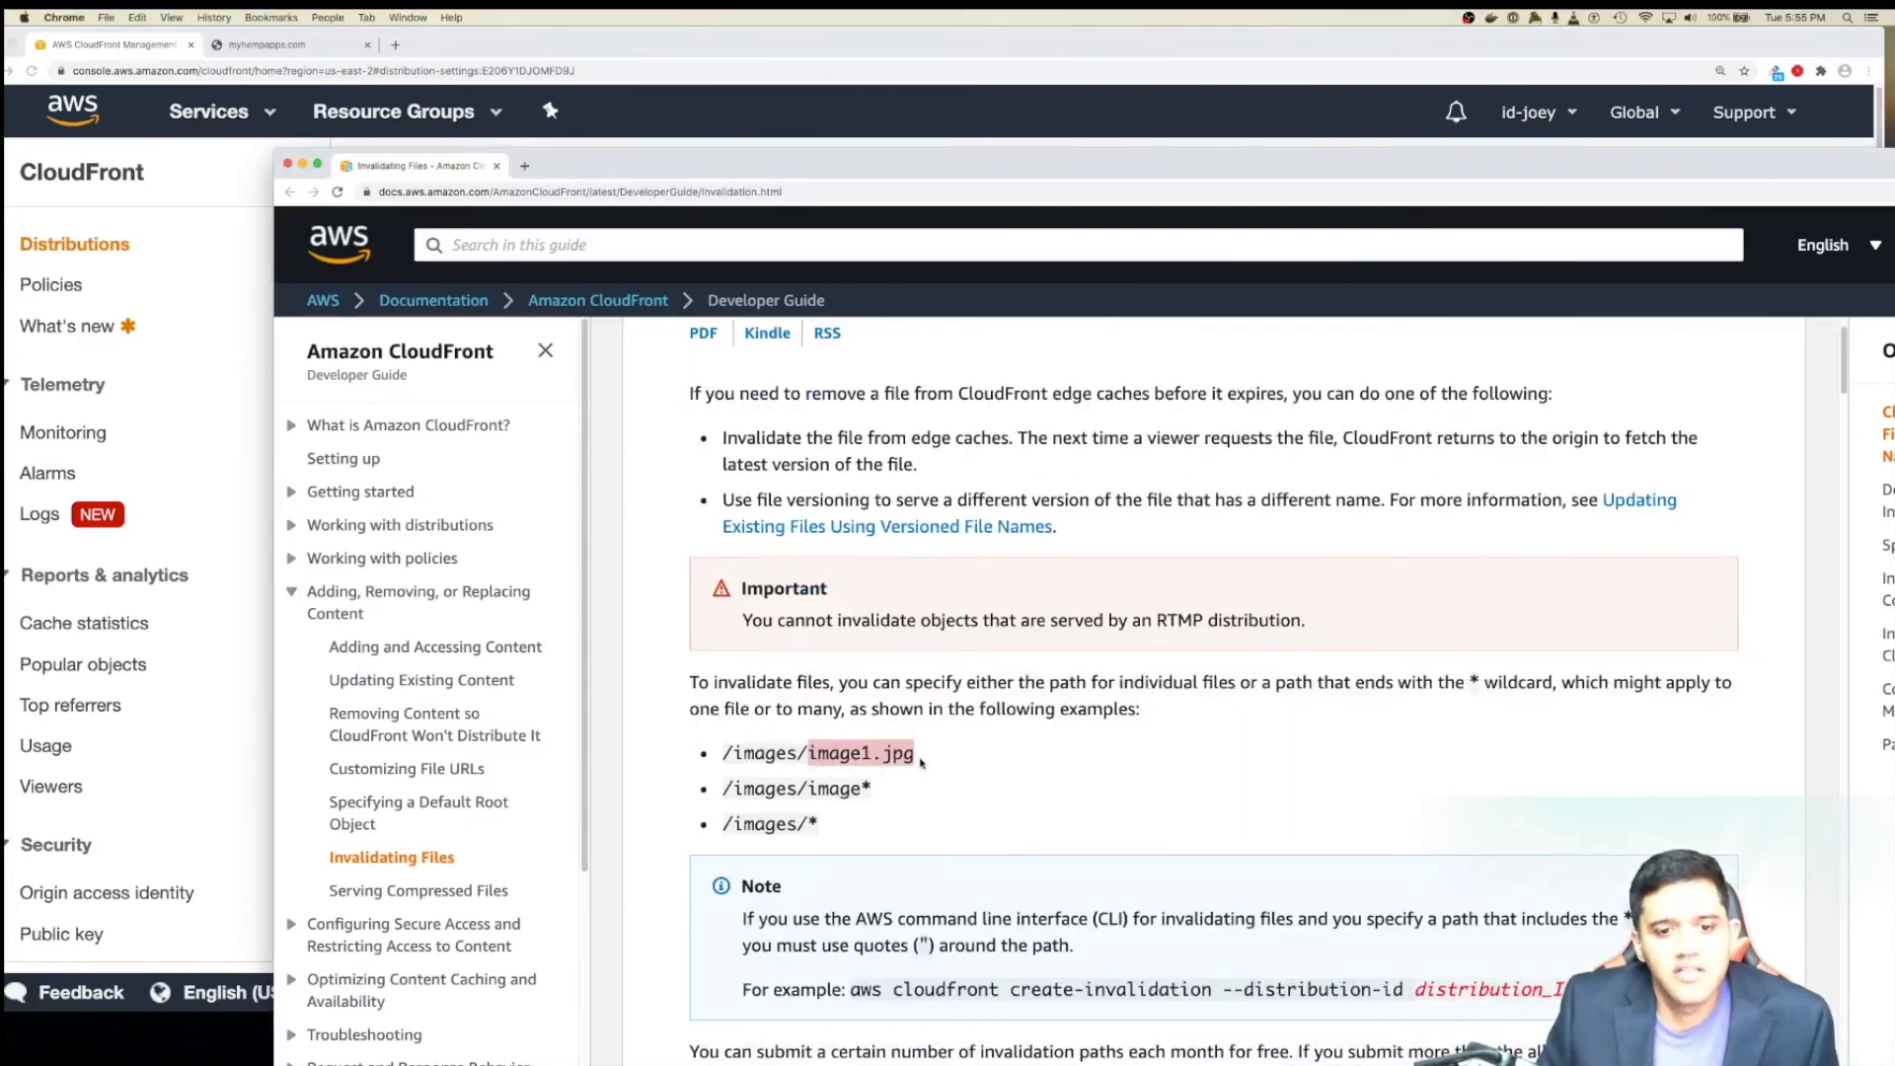
pyautogui.scroll(-3, 1055, 724)
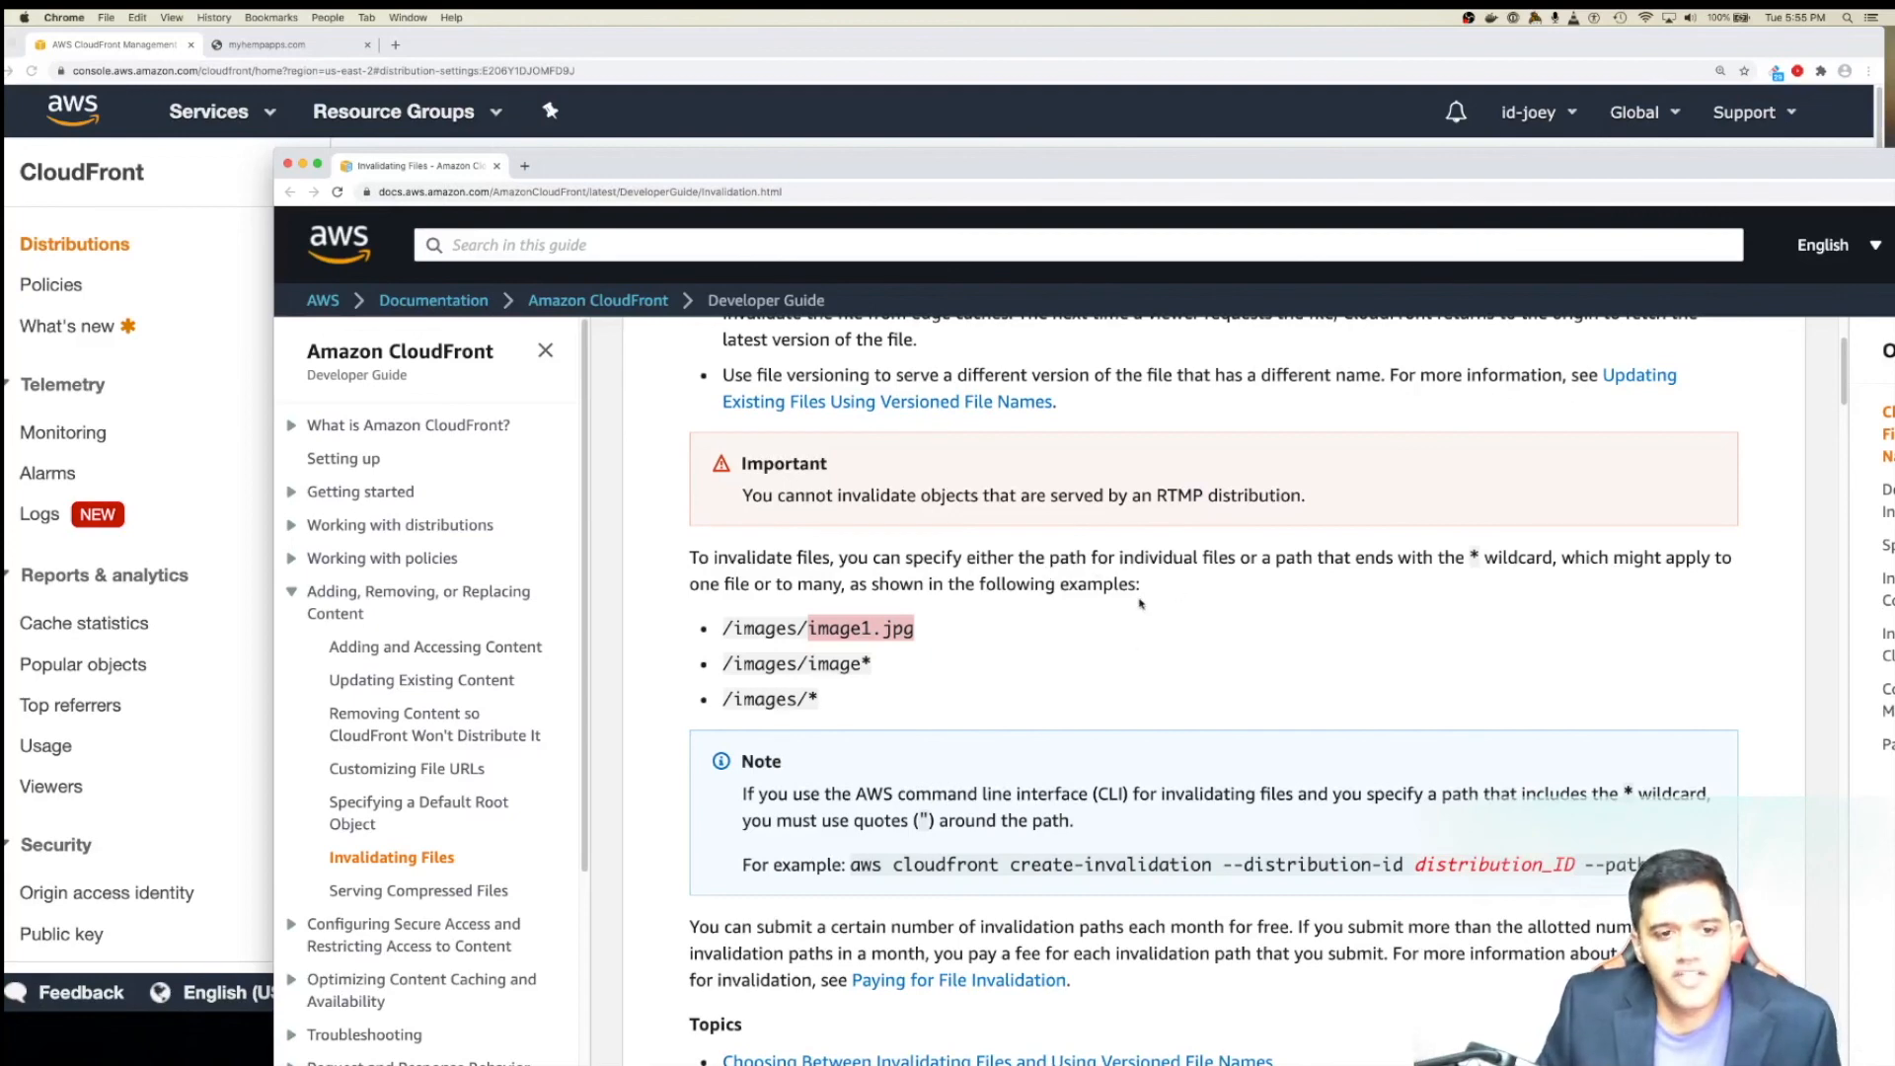
pyautogui.scroll(-5, 1185, 612)
pyautogui.scroll(7, 1205, 632)
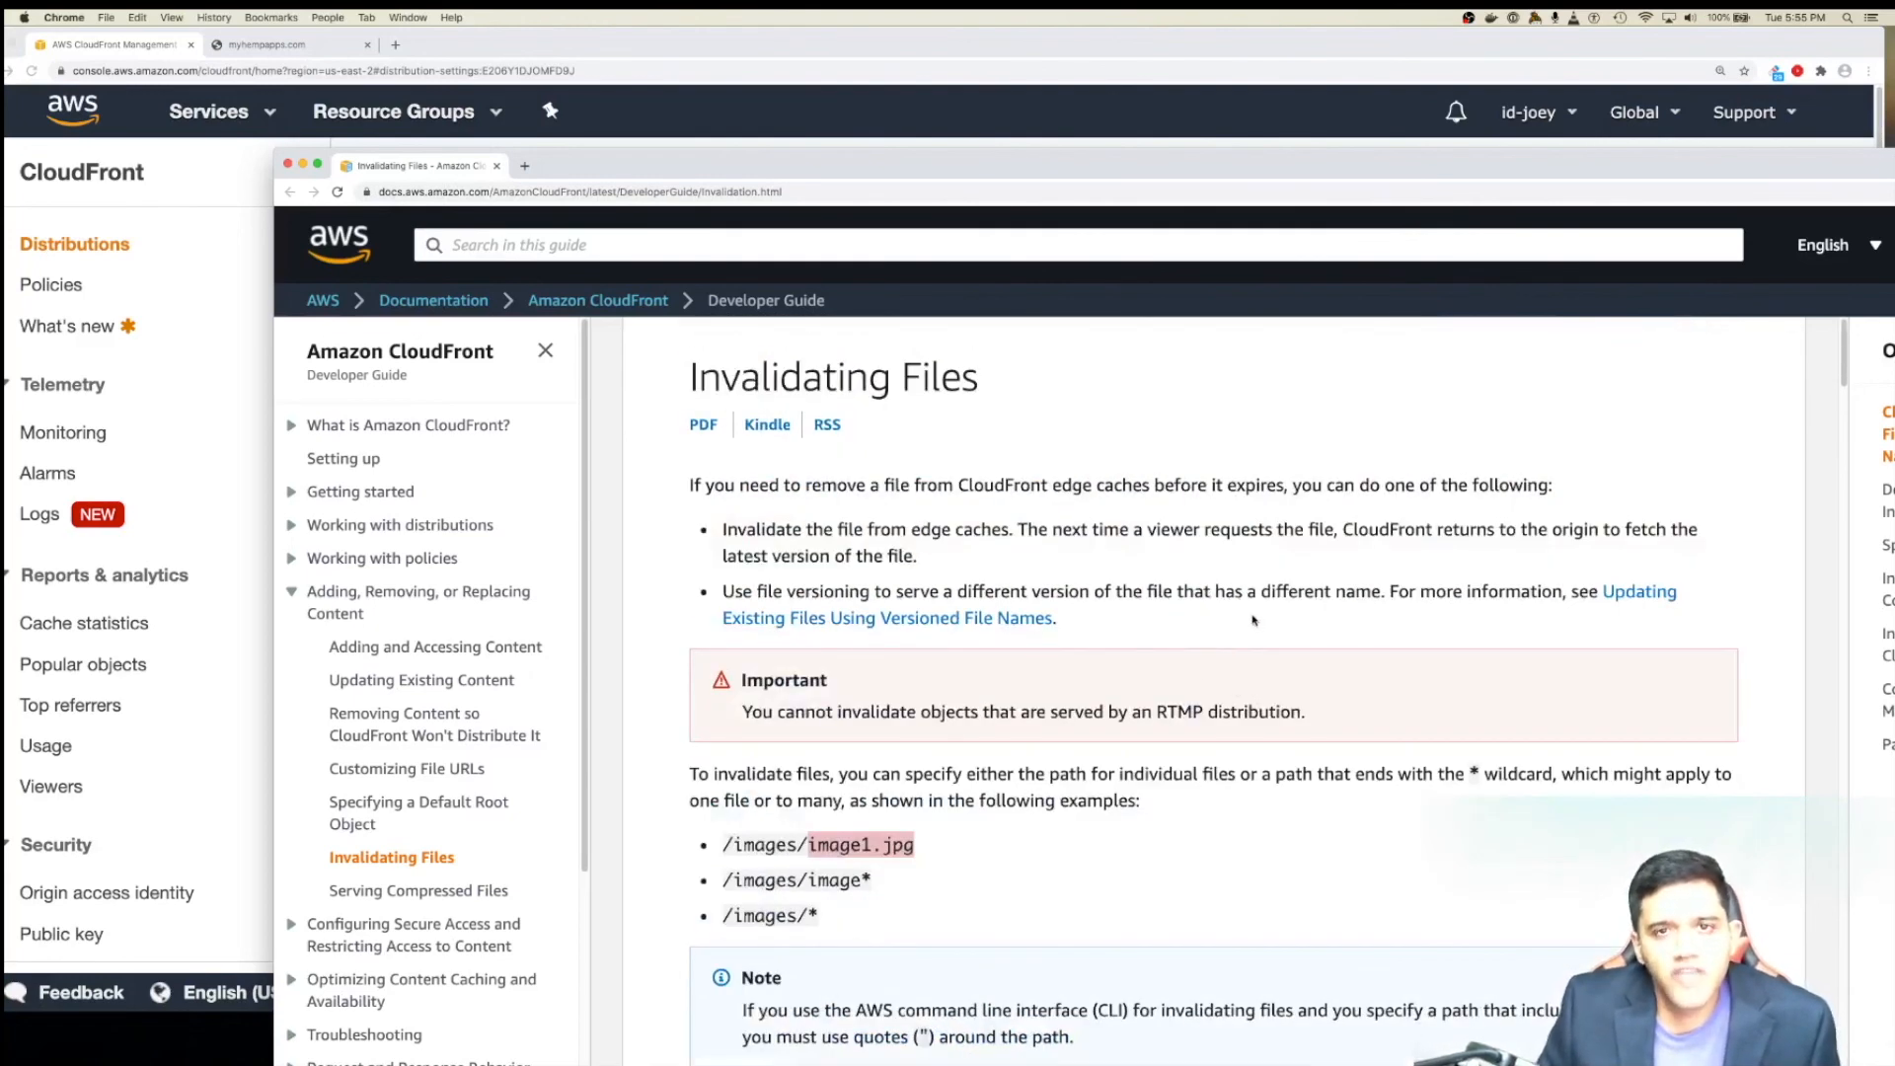
pyautogui.scroll(-5, 1256, 622)
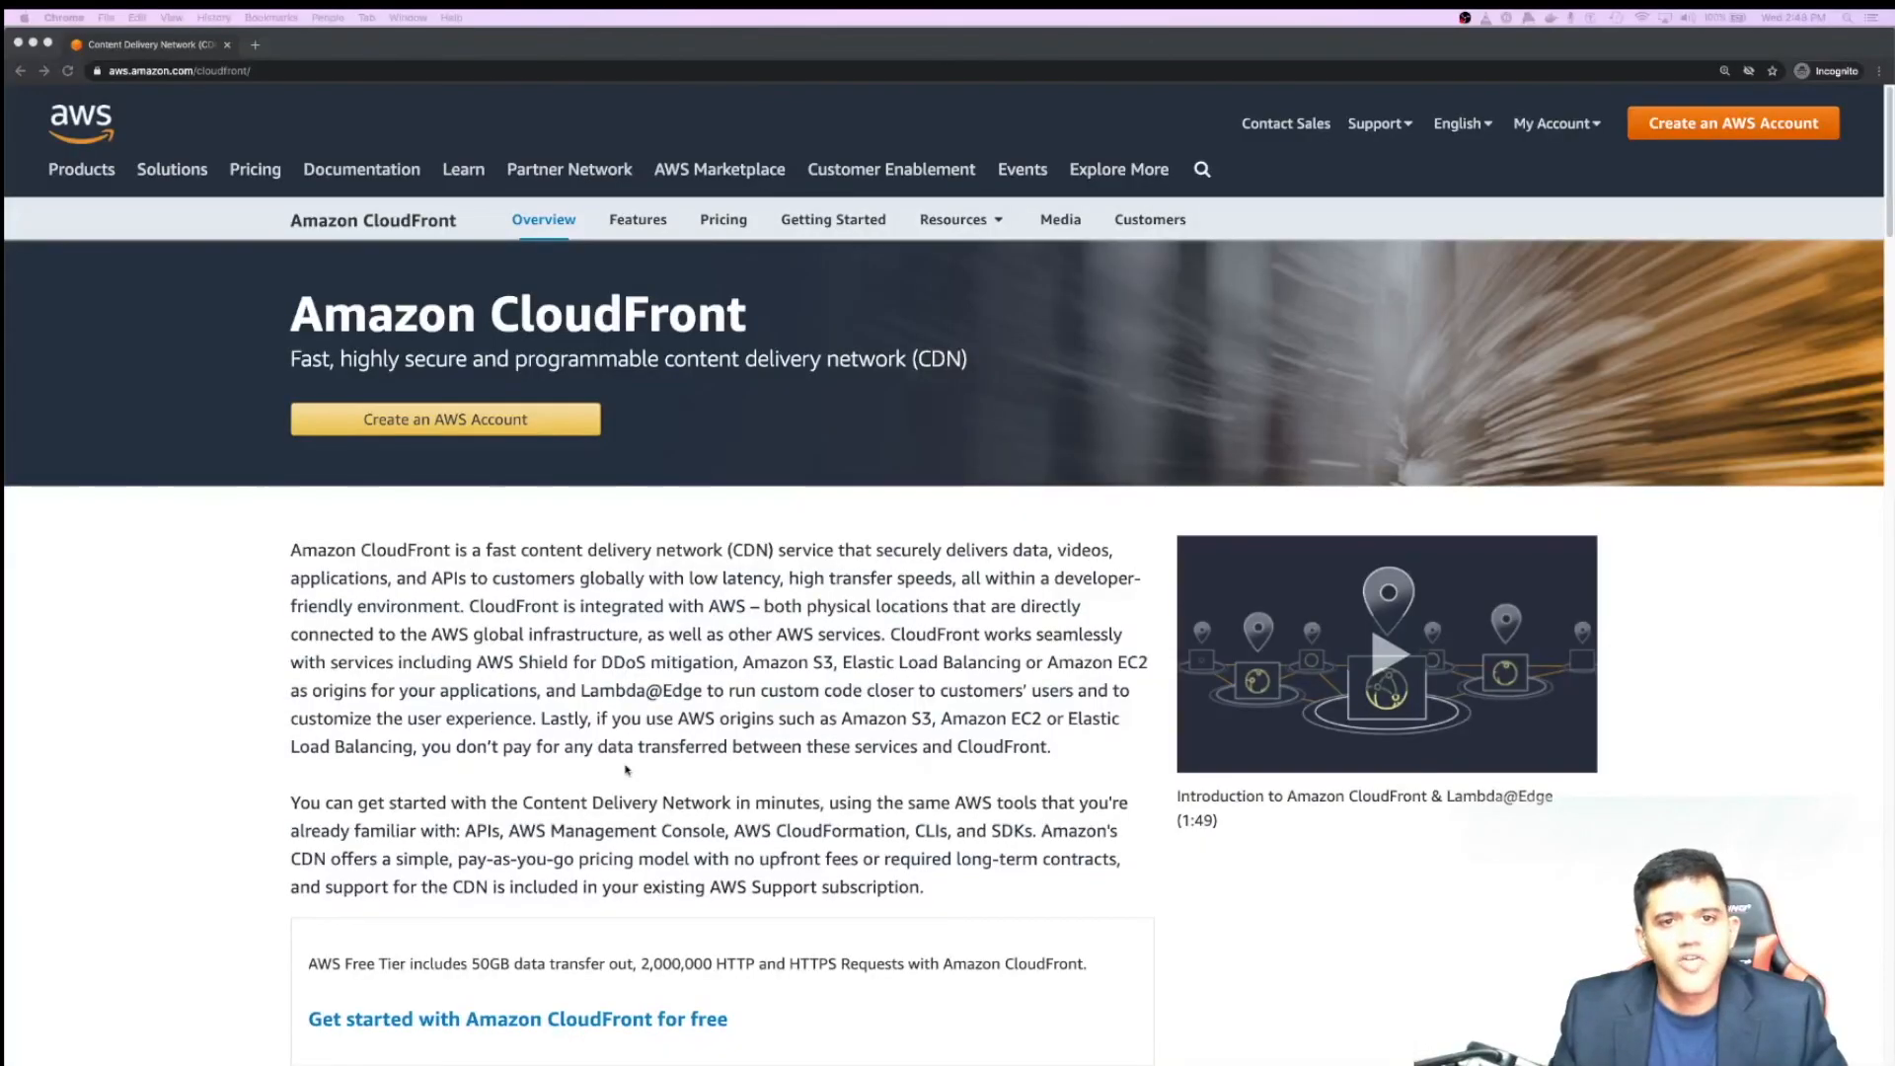